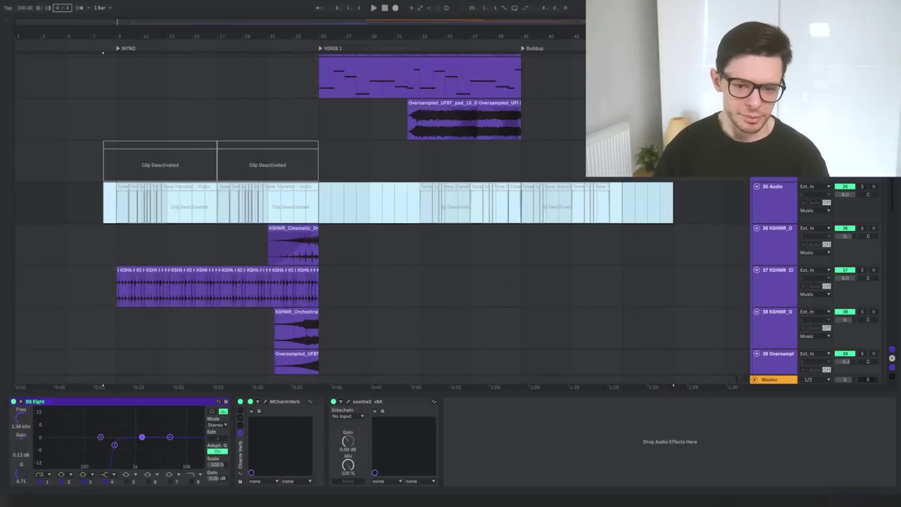
- Insert a new audio track below the Tone Transfer violin track and select bars 9 to 25 of the intro on it
click(778, 206)
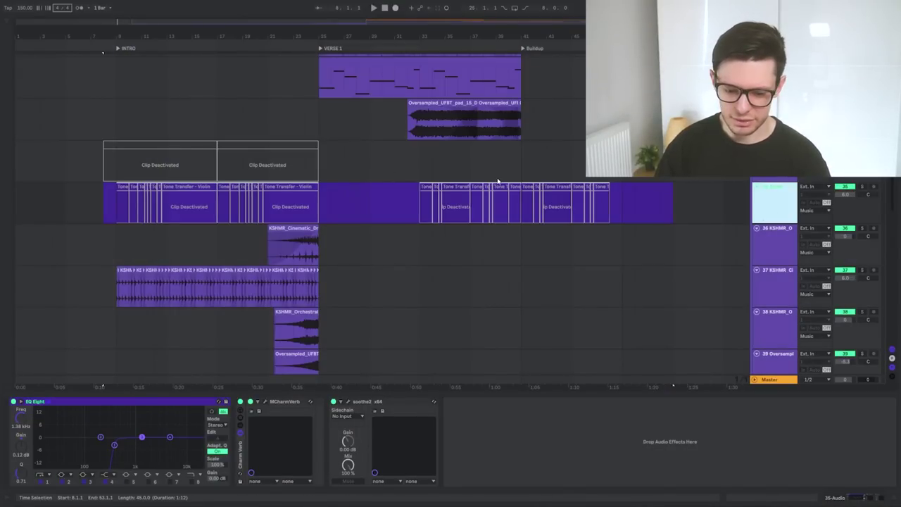
key(ctrl+t)
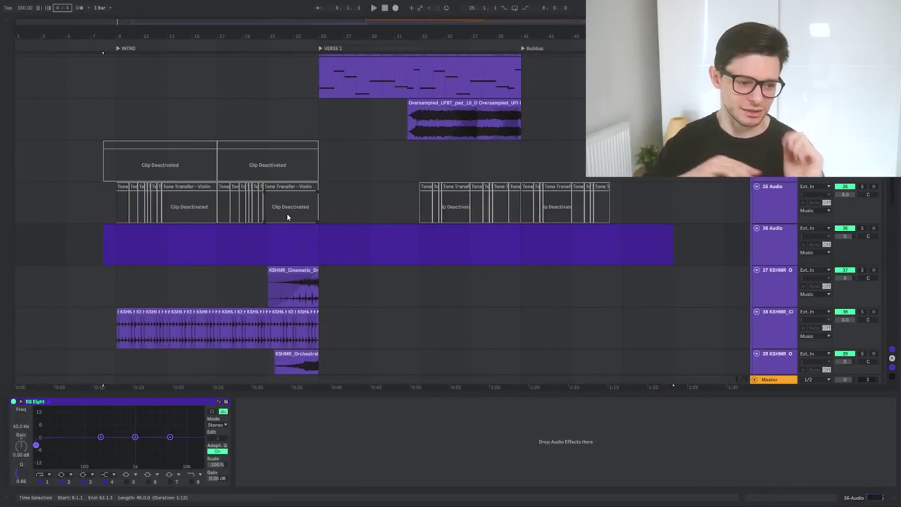
click(241, 240)
scroll(205, 199, down, 1)
scroll(204, 199, down, 1)
drag(116, 190, 312, 192)
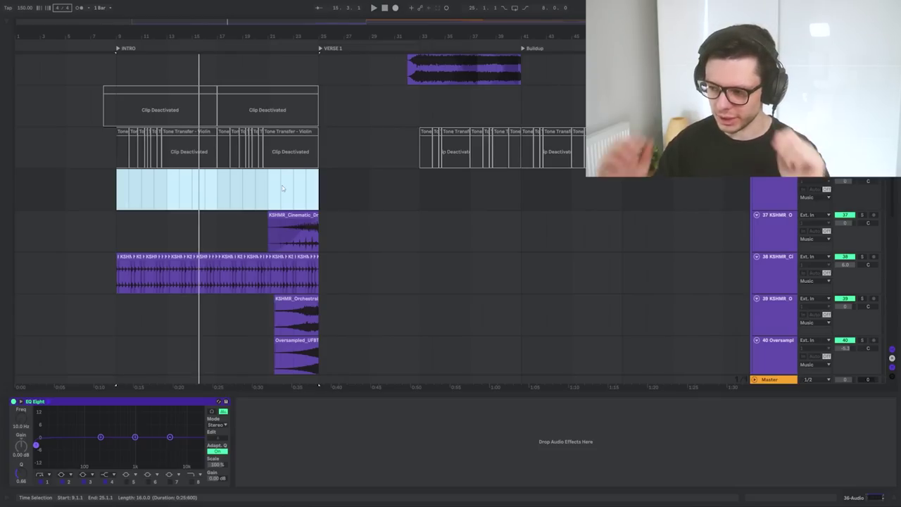
- Examine the note pattern of the intro's Serum bass clip in the piano roll during playback
click(205, 230)
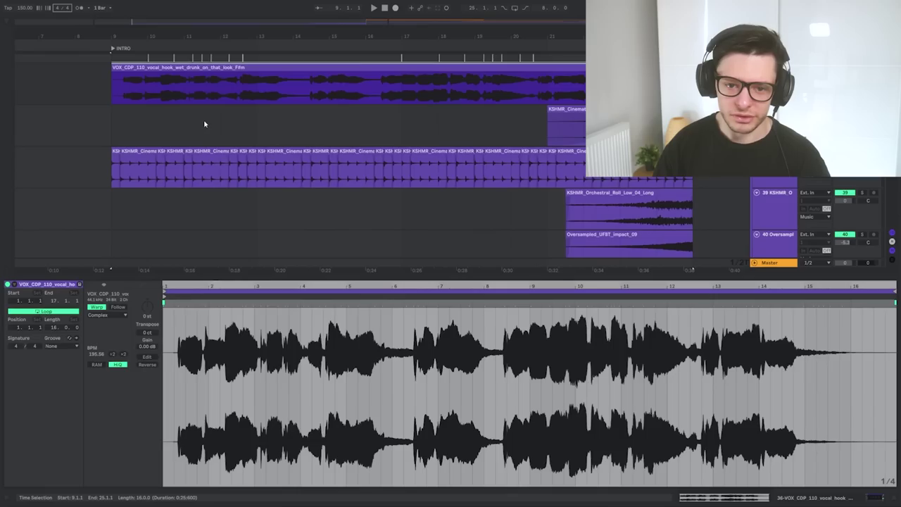
scroll(197, 204, up, 3)
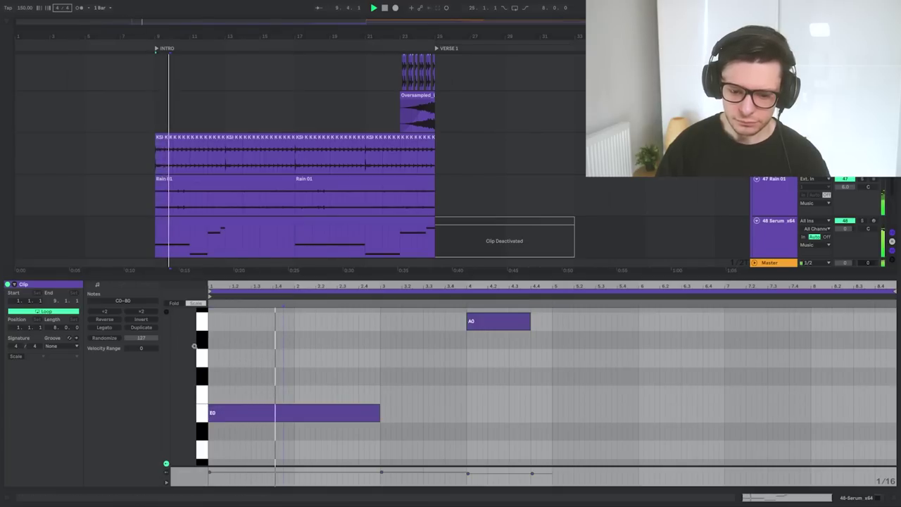
drag(194, 346, 449, 377)
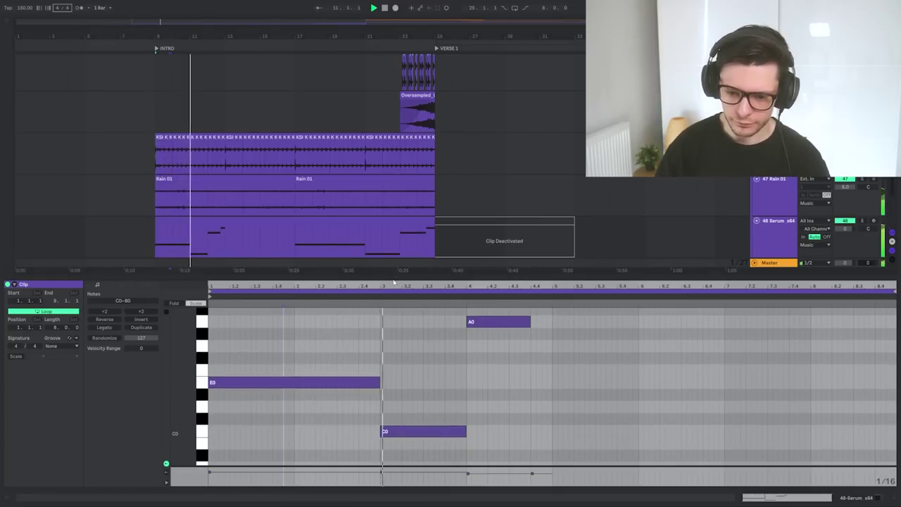
scroll(446, 334, up, 3)
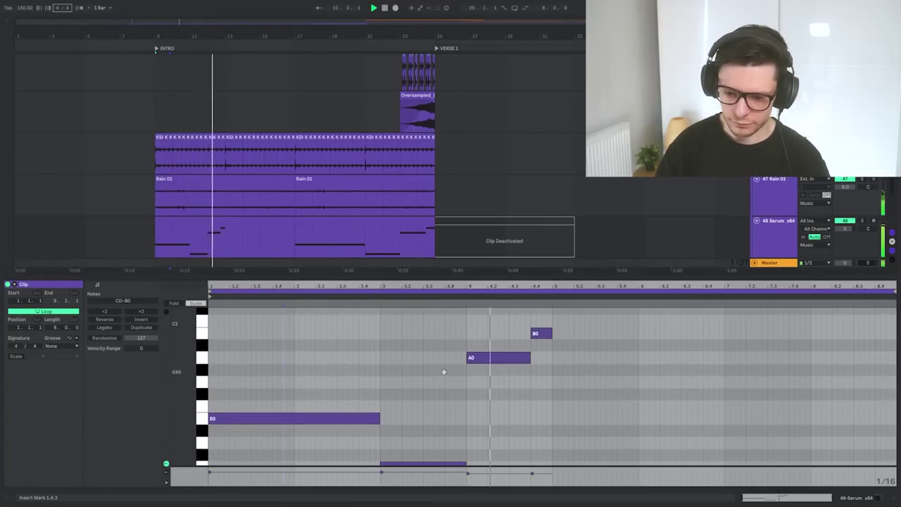
scroll(444, 371, down, 4)
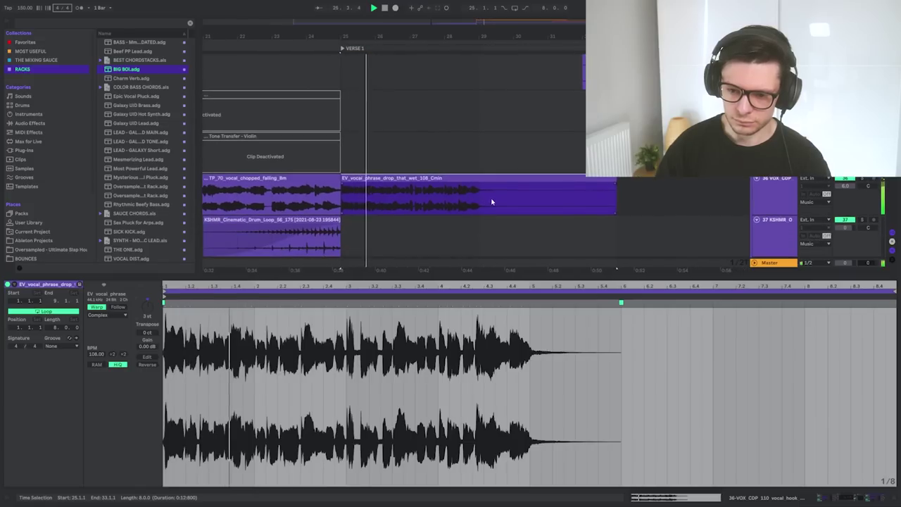
- Replace bars 29 to 33 of the EV_vocal_phrase_drop clip with a duplicate of its first four bars in Verse 1
click(491, 197)
drag(486, 197, 648, 197)
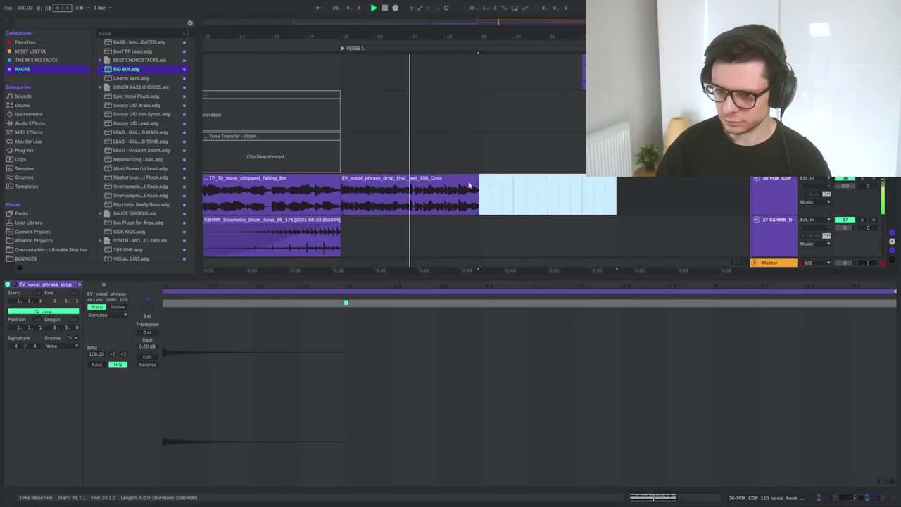
click(457, 180)
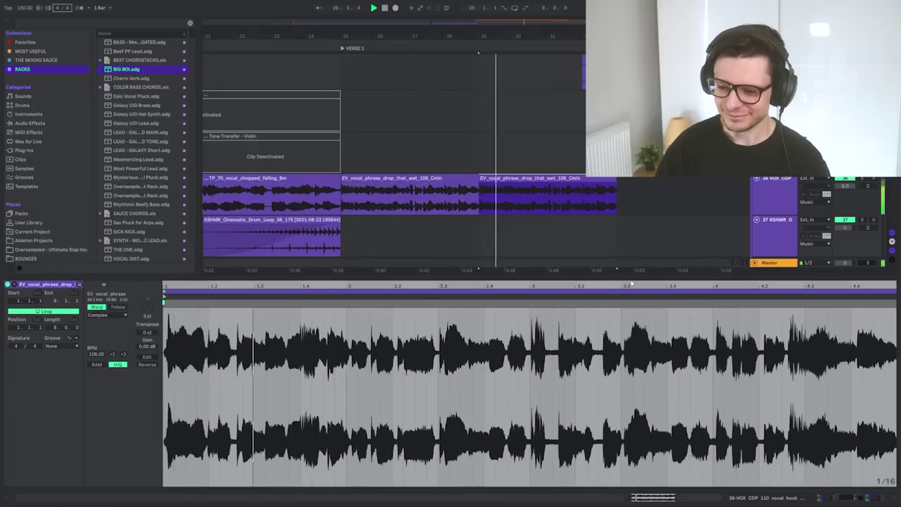
key(ctrl+alt+l)
click(453, 179)
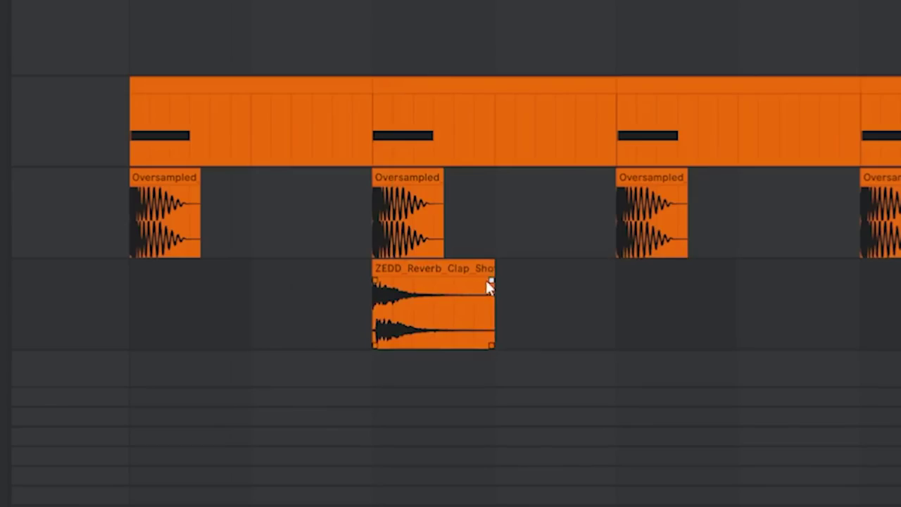
- Fade out the tail of the ZEDD reverb clap clip and group the Oversampled kick track with the clap group
drag(471, 291, 438, 324)
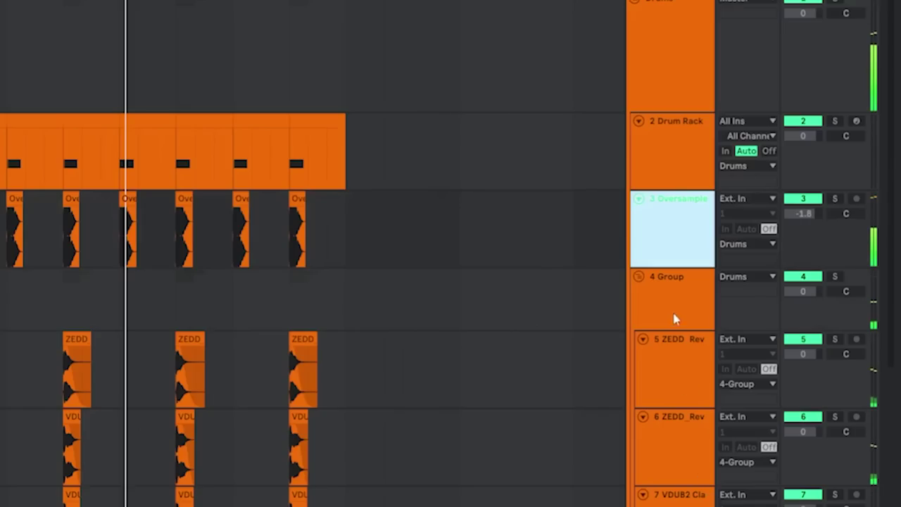
shift+click(676, 304)
key(ctrl+g)
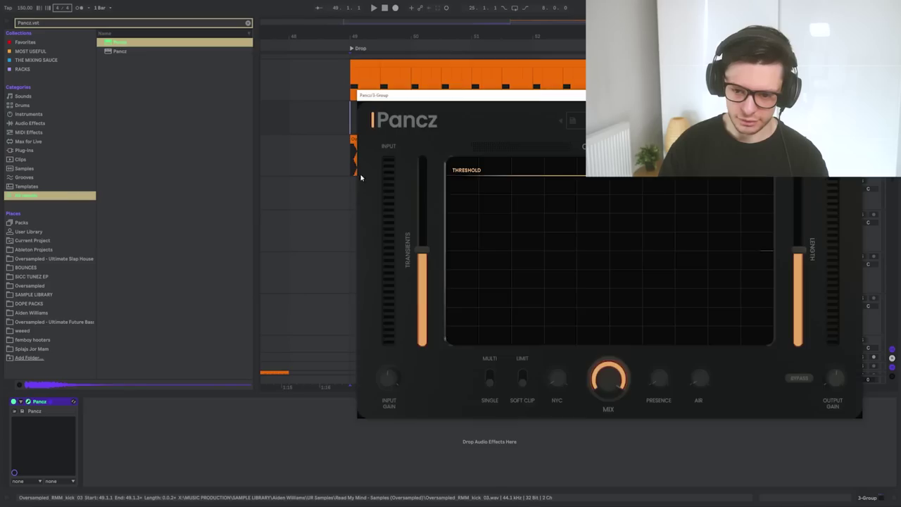
- Lower the threshold of the Pancz plug-in on the drum group below 0 dB
drag(424, 100, 424, 159)
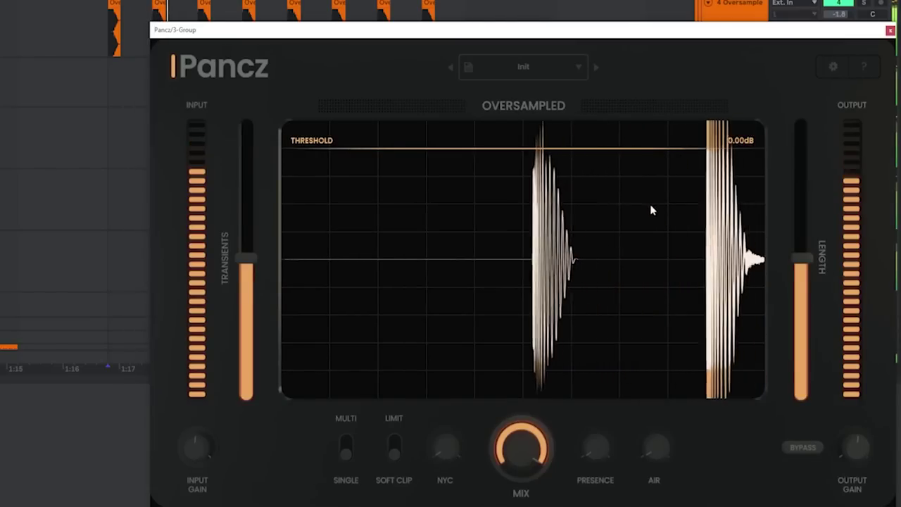
drag(472, 149, 473, 211)
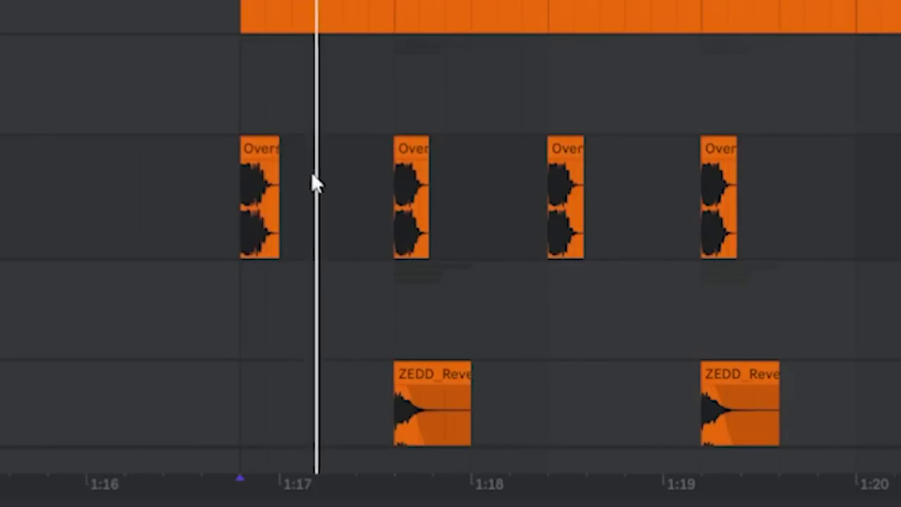
- Duplicate the first four kick clips at the start of the drop
click(377, 169)
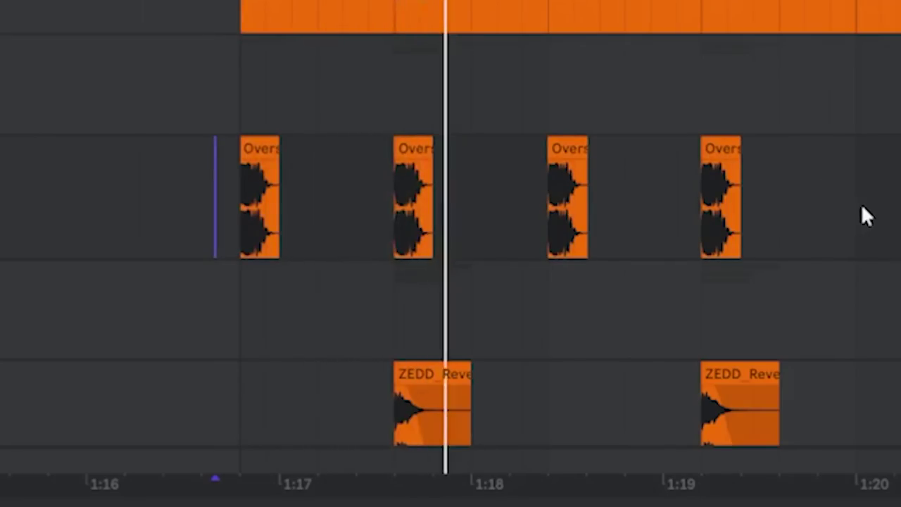
drag(530, 180, 321, 181)
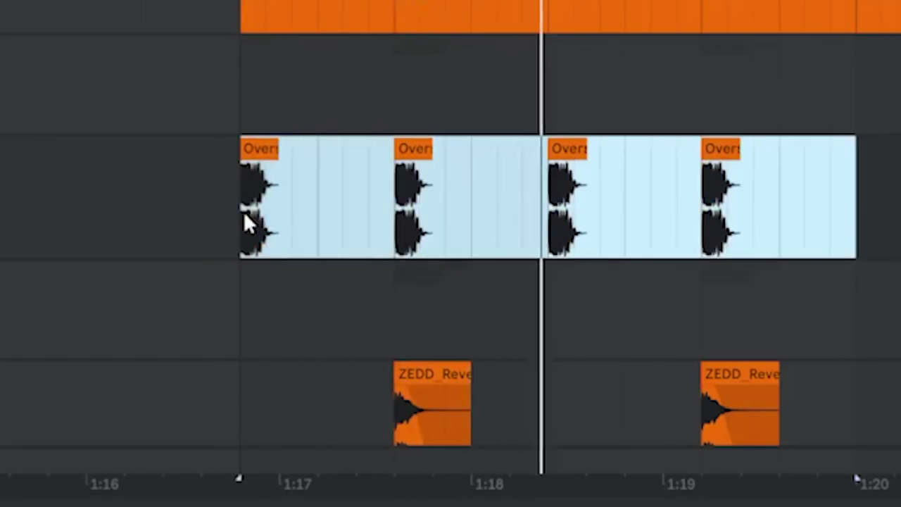
key(ctrl+d)
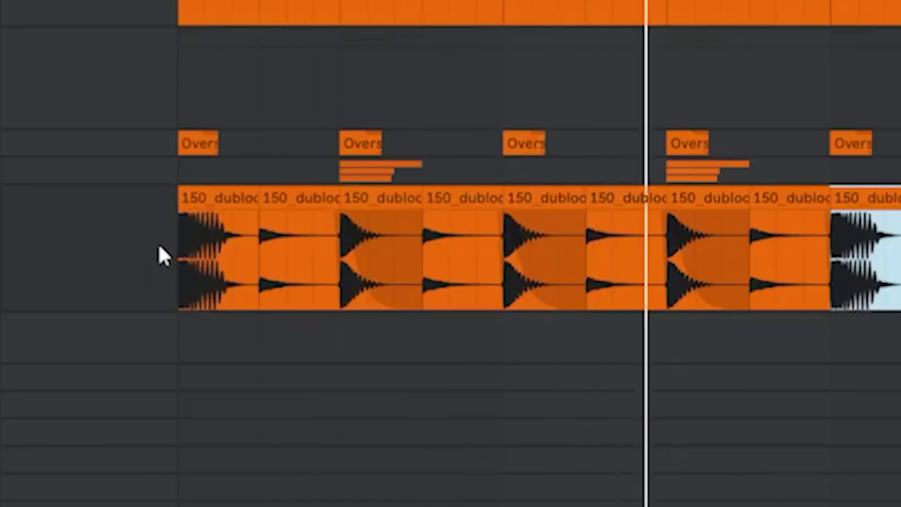
click(158, 247)
key(minus)
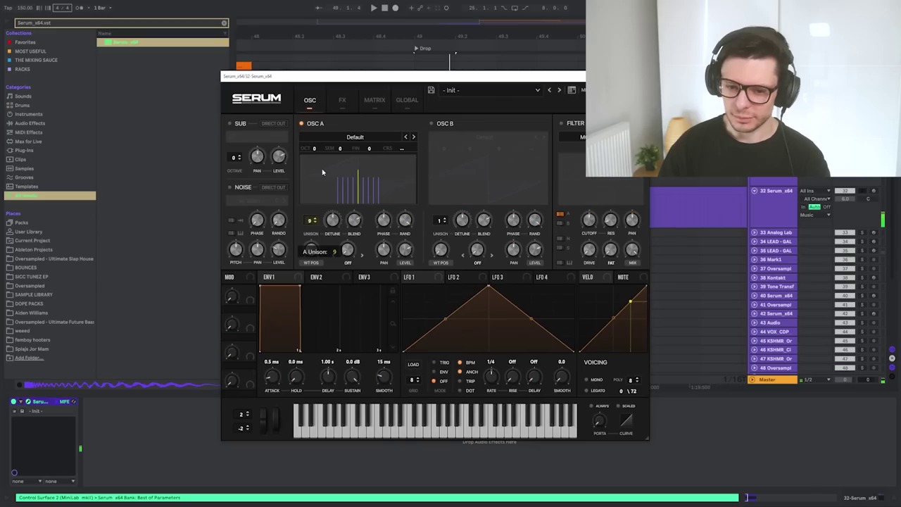
- Adjust the detune of oscillator A's unison voices in Serum and try another type for the distortion effect
drag(332, 221, 331, 221)
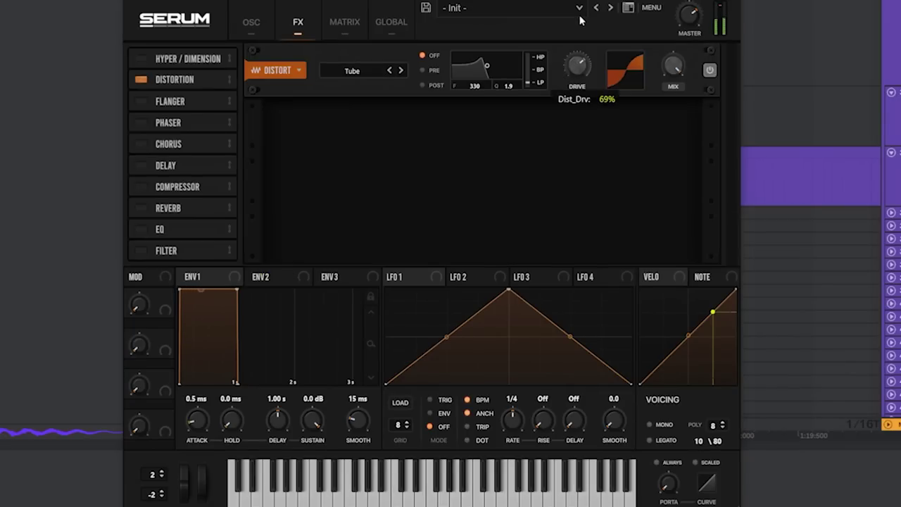
click(352, 70)
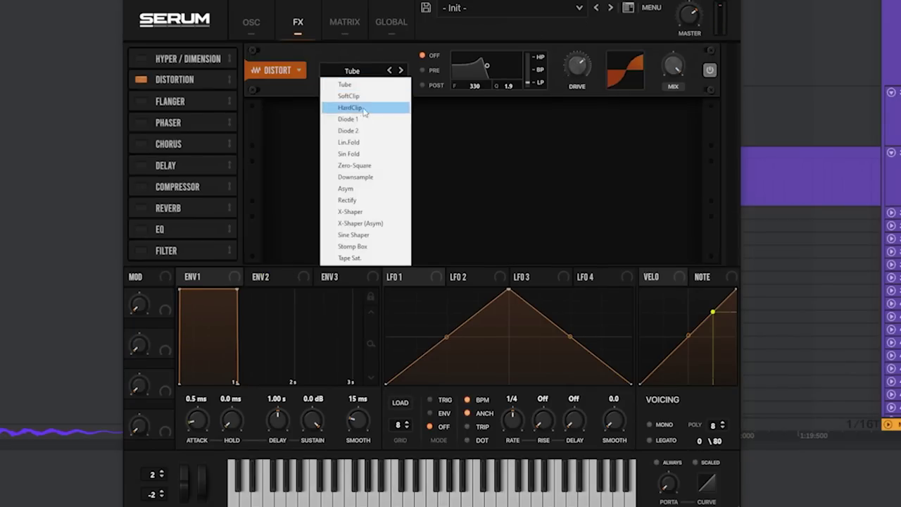
click(352, 115)
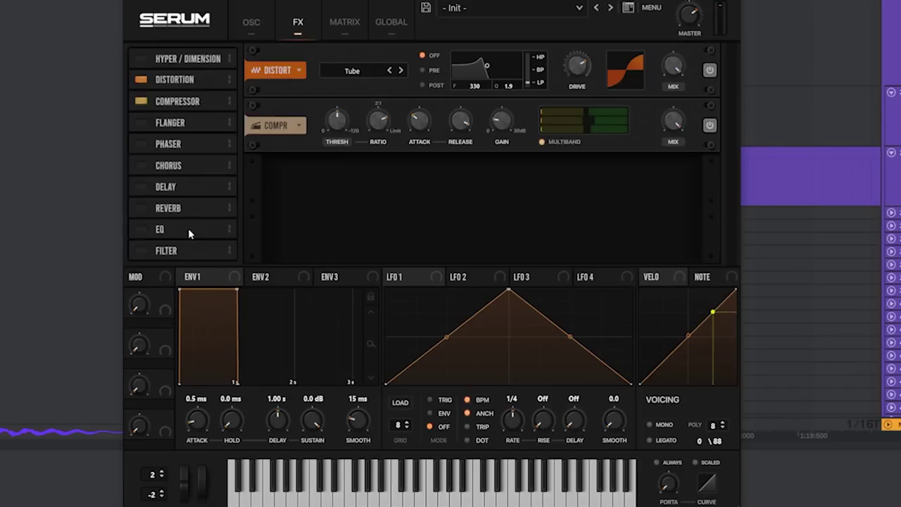
- Add an EQ effect in Serum with LFO 1 modulating the low band's frequency and a 10.3 dB low gain
click(188, 229)
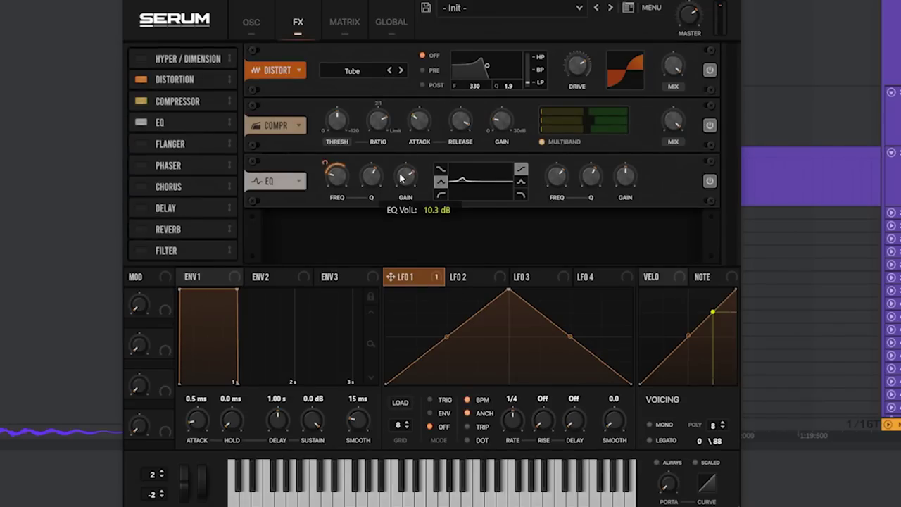
click(253, 22)
click(728, 76)
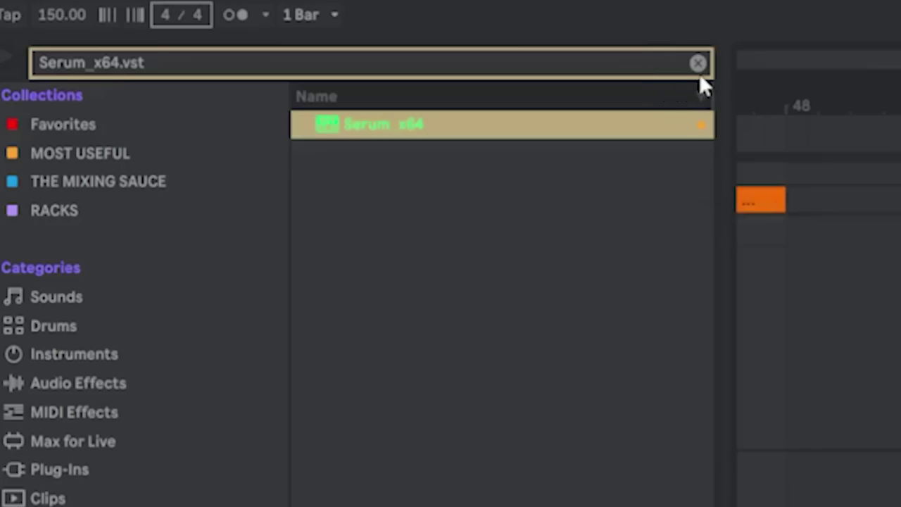
- Load the BIG BOI rack from the RACKS collection onto the Serum track and set oscillator A's warp mode to FM (from B)
click(698, 64)
click(106, 209)
click(362, 211)
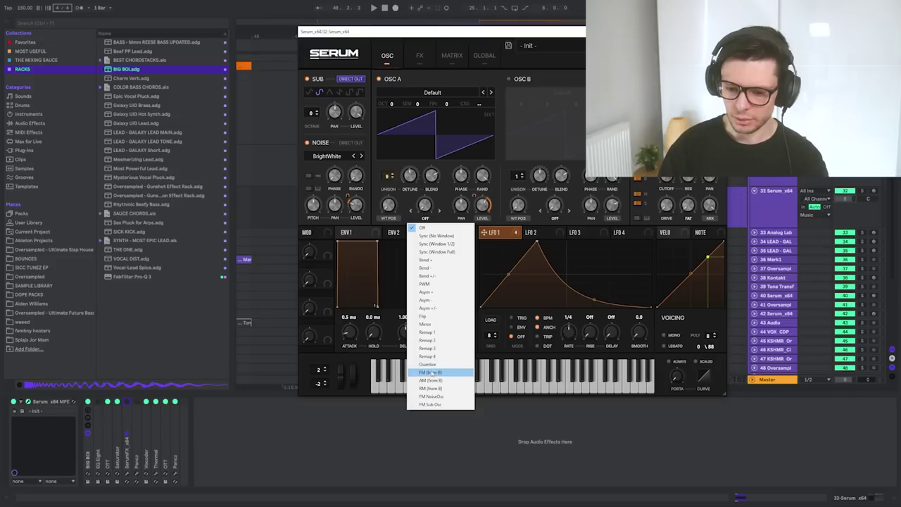
click(441, 374)
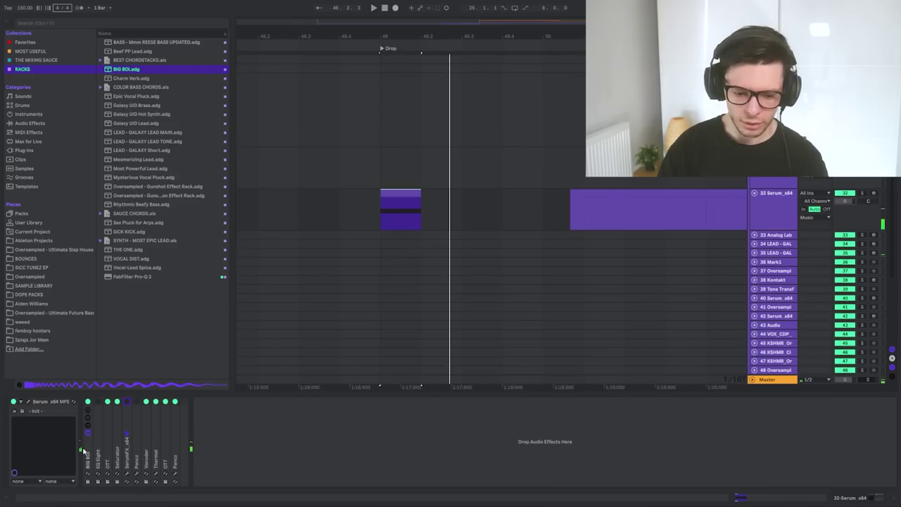
- Search the browser for "brass" to load the Galaxy UID Brass rack and toggle the BIG BOI rack on its track
click(128, 249)
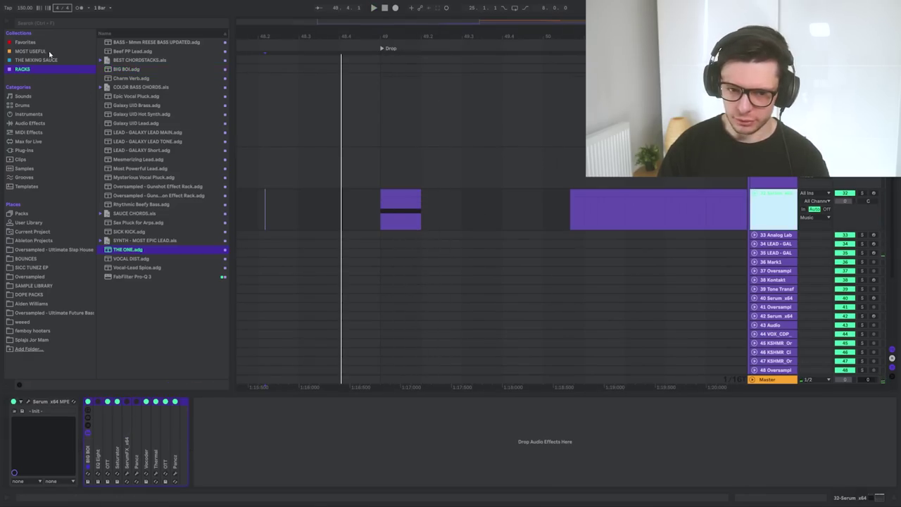
click(37, 22)
text(brass)
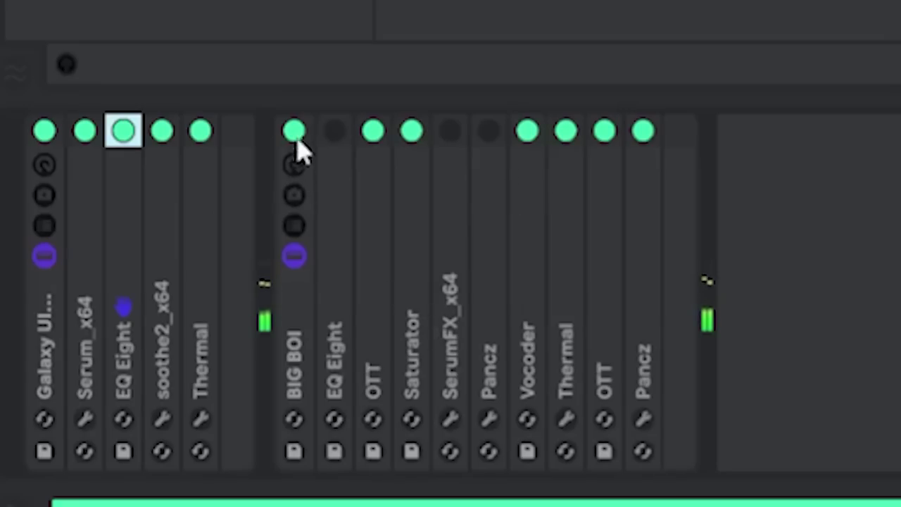
click(295, 134)
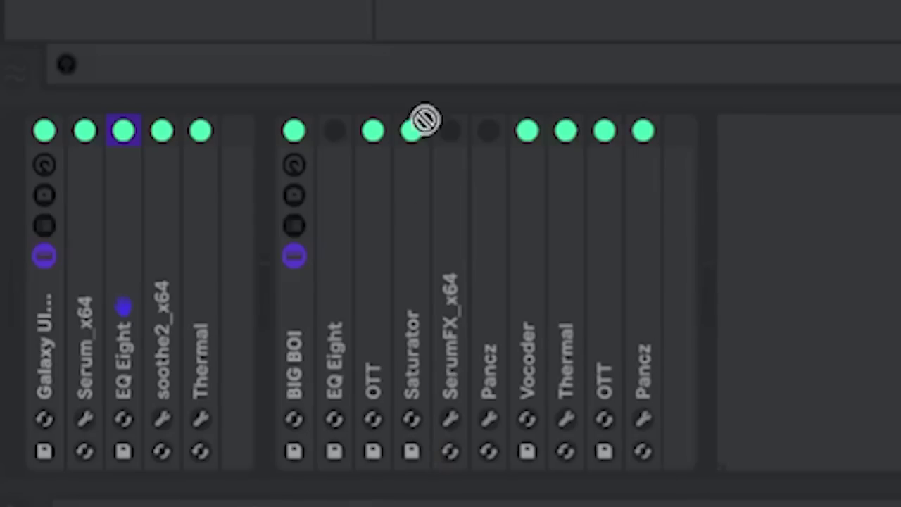
- Insert the kHs Formant Filter between the Galaxy brass and BIG BOI racks and move its formant point near the ɑ vowel
drag(423, 121, 295, 276)
drag(263, 133, 264, 135)
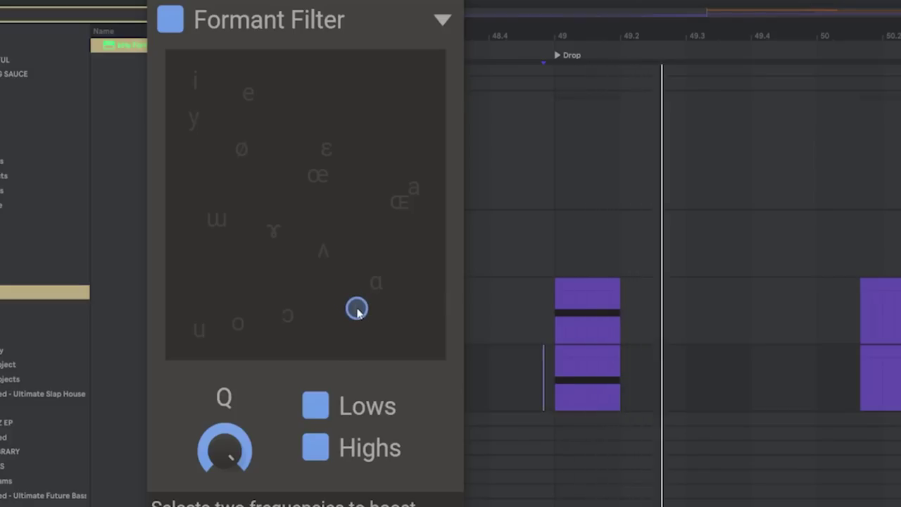
drag(266, 200, 201, 211)
drag(259, 316, 373, 261)
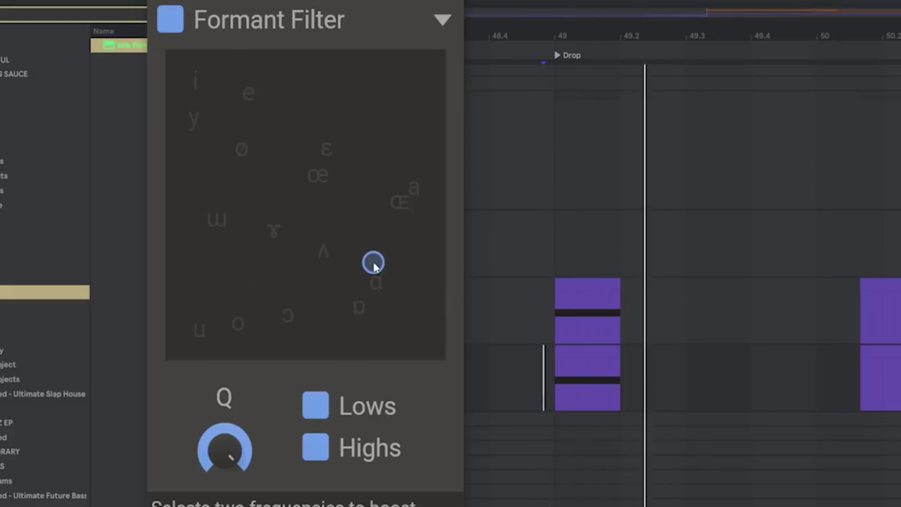
- Automate the formant filter's X and Y positions with short ramps across the first half of the drop's opening note
key(a)
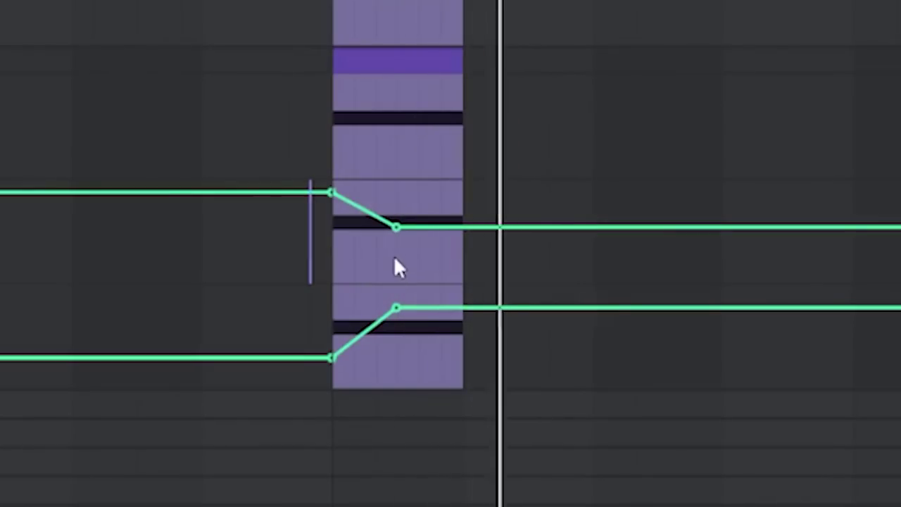
drag(405, 220, 405, 223)
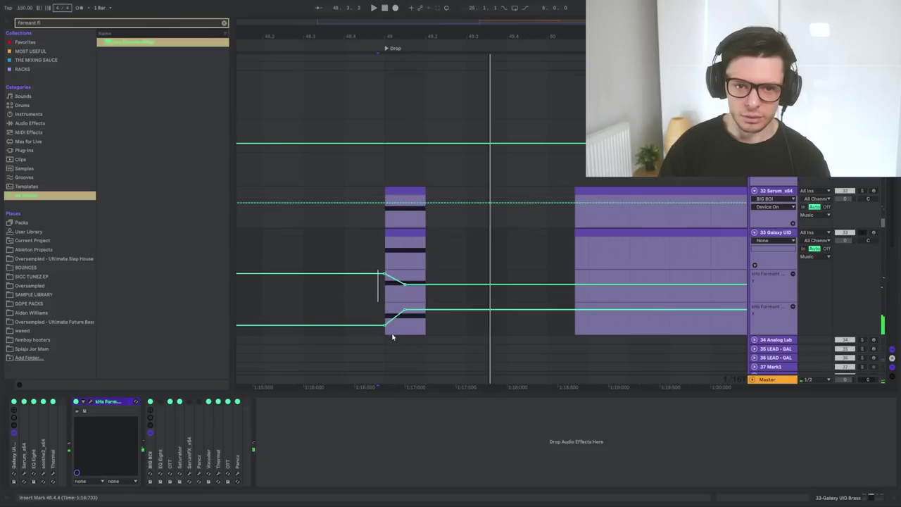
- Search the browser for "freq" and insert a Frequency Shifter between the formant filter and the BIG BOI rack
key(BackSpace)
text(freq)
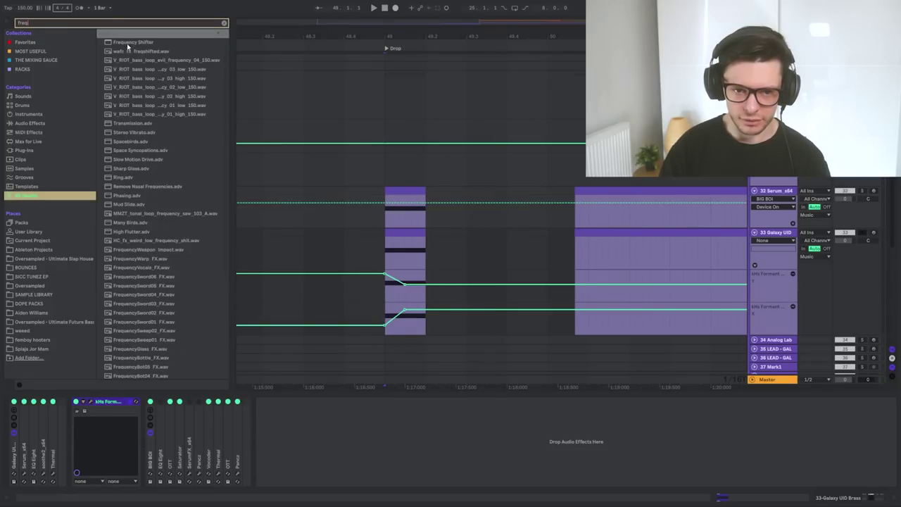
mouse_move(162, 42)
mouse_down()
mouse_move(131, 451)
mouse_move(144, 438)
mouse_up()
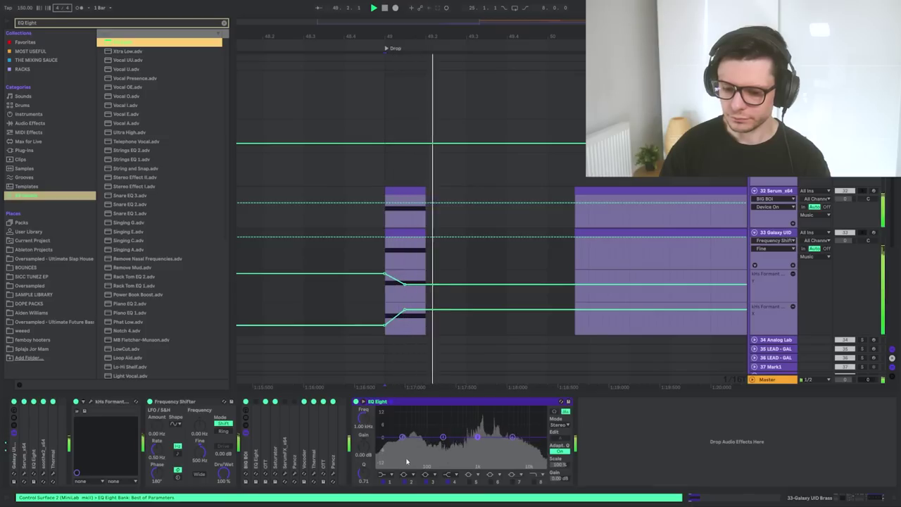
- Search the browser for "utili", insert a Utility after EQ Eight, and lower its gain automation near the end of the drop's opening note
key(ctrl+f)
text(utili)
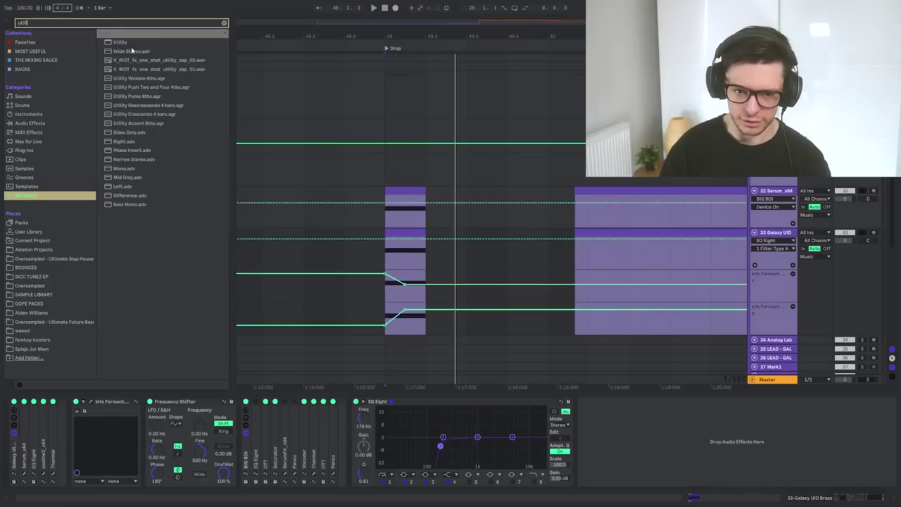
key(Return)
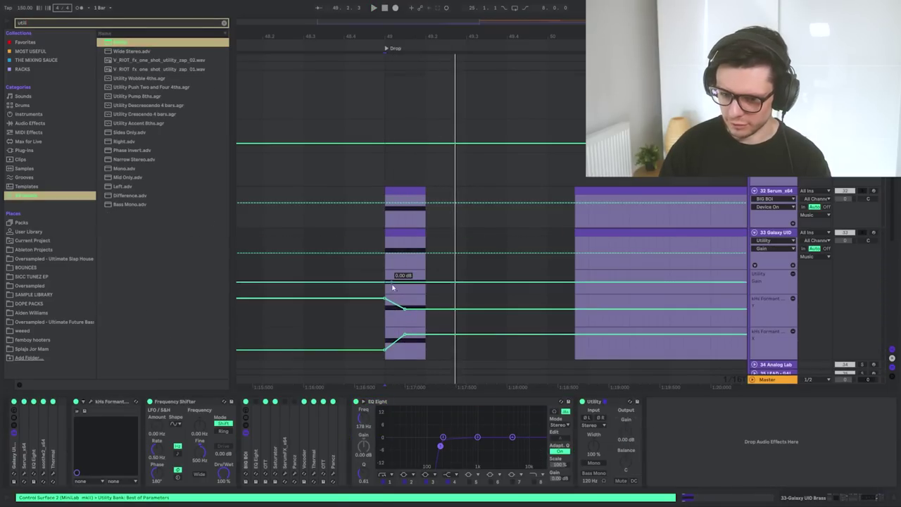
drag(422, 286, 422, 292)
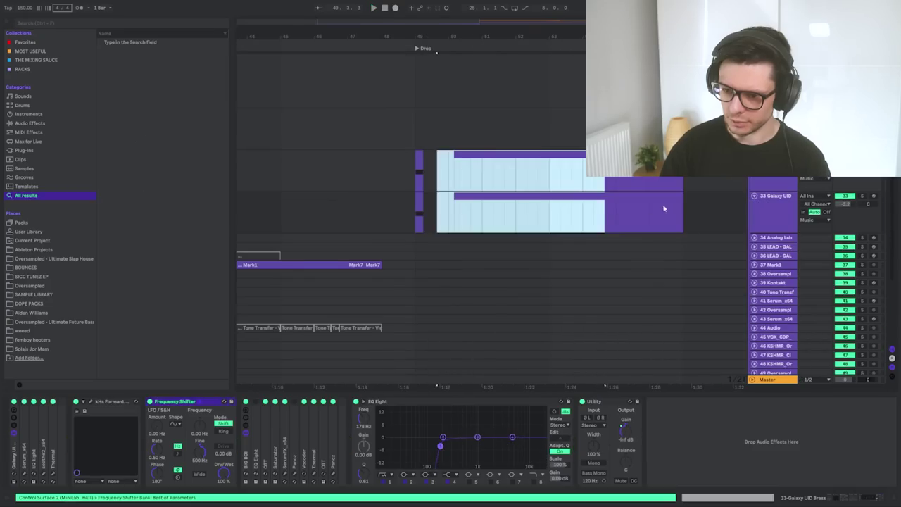
mouse_move(438, 162)
mouse_down()
mouse_move(467, 162)
mouse_move(451, 162)
mouse_up()
drag(496, 75, 441, 100)
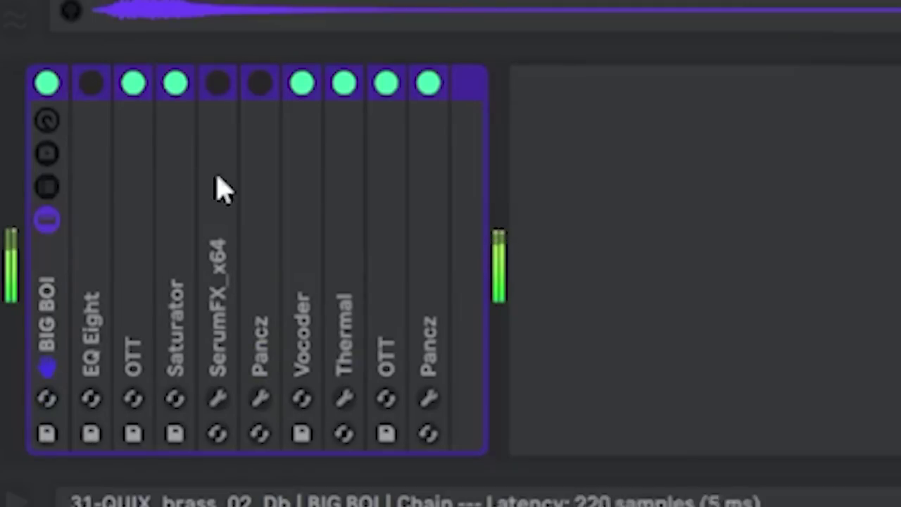
click(90, 402)
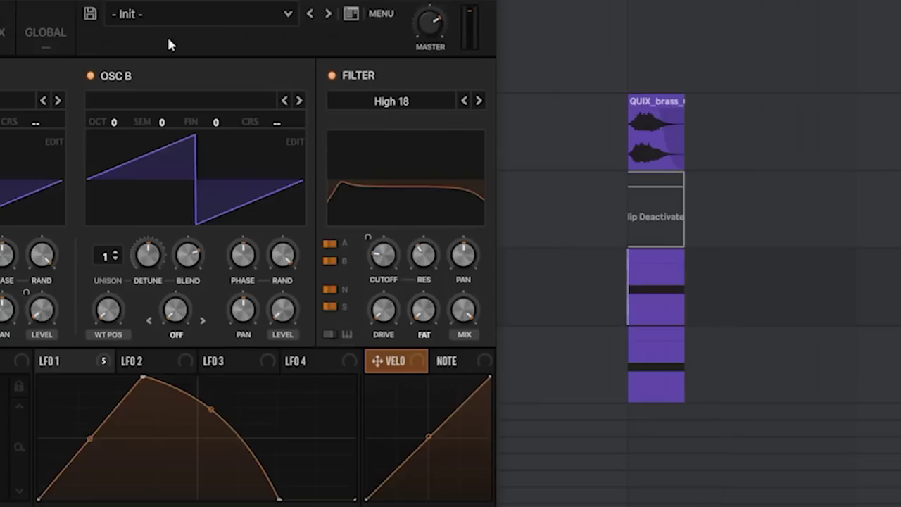
- Browse Serum's preset folders from the Init patch
click(96, 65)
mouse_move(119, 124)
mouse_move(247, 188)
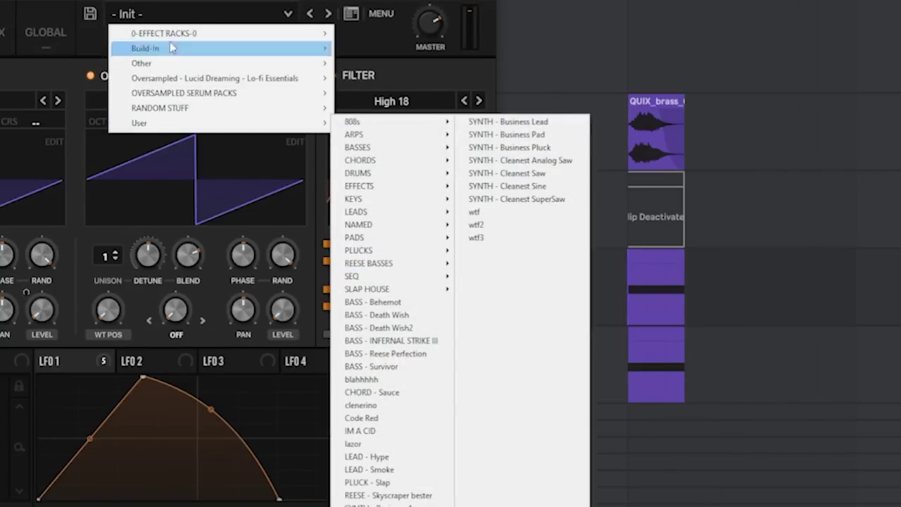
click(120, 5)
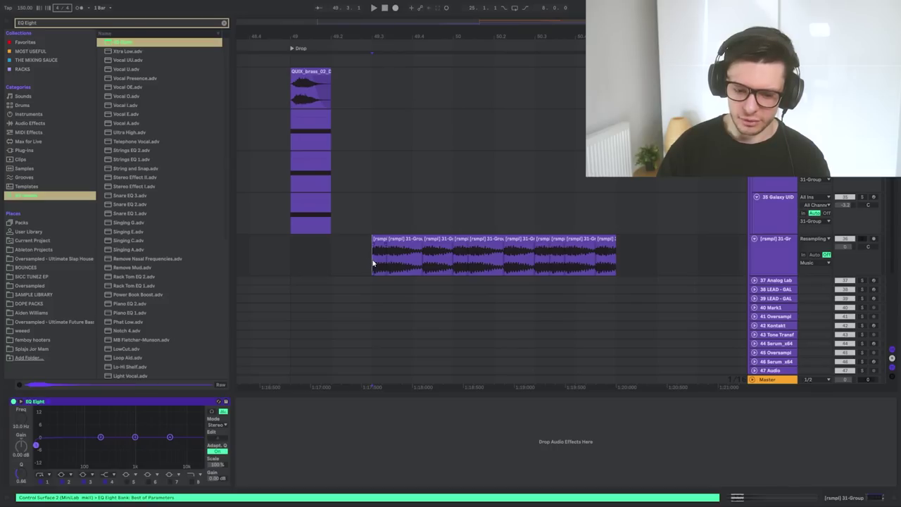
- Add a kHs Formant Filter after EQ Eight on the resampled bass track and move its formant point near the ʌ vowel
drag(803, 253, 42, 253)
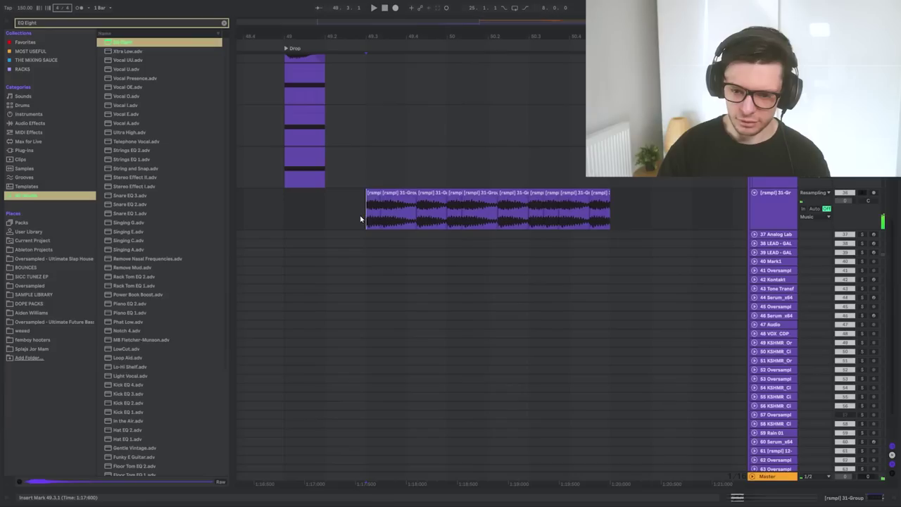
key(Return)
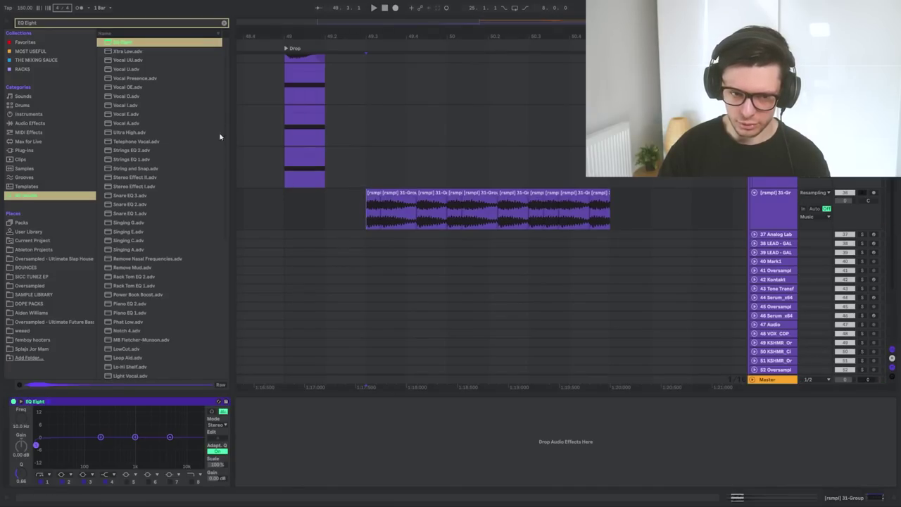
click(345, 125)
scroll(338, 198, up, 3)
click(347, 254)
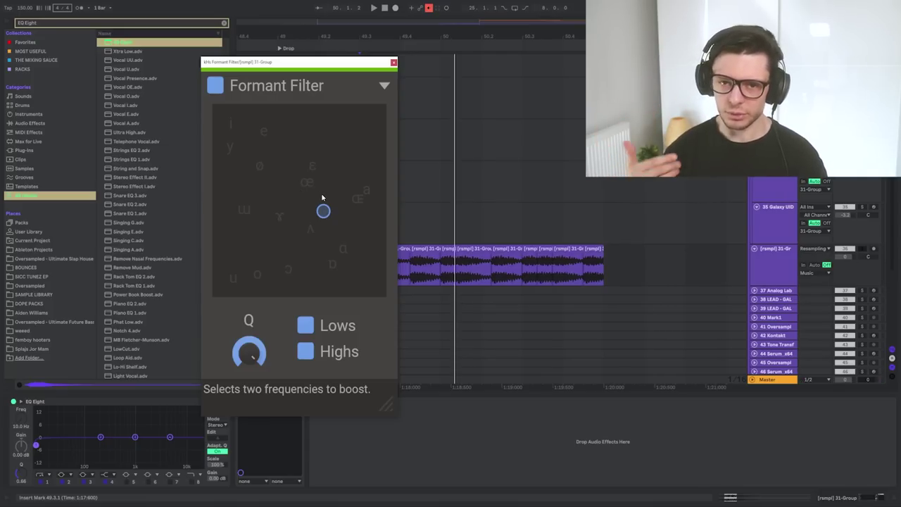
drag(323, 212, 316, 211)
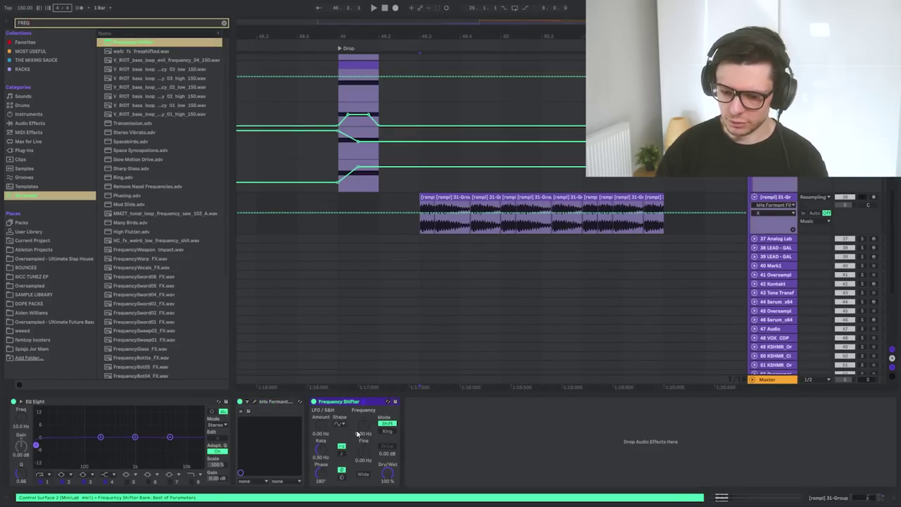
- Enable LFOTool's SVF LP filter on the resampled track and remove the LFO graph's upper end point to form a falling ramp
key(plus)
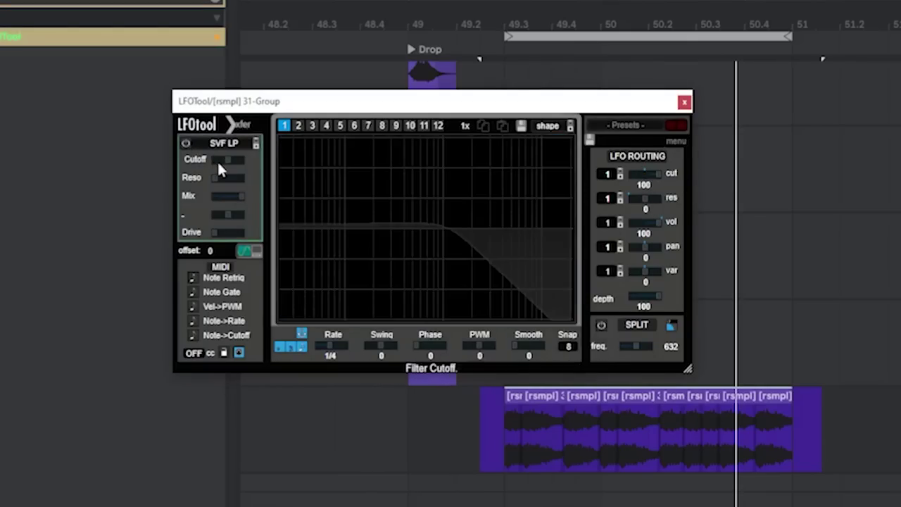
click(186, 143)
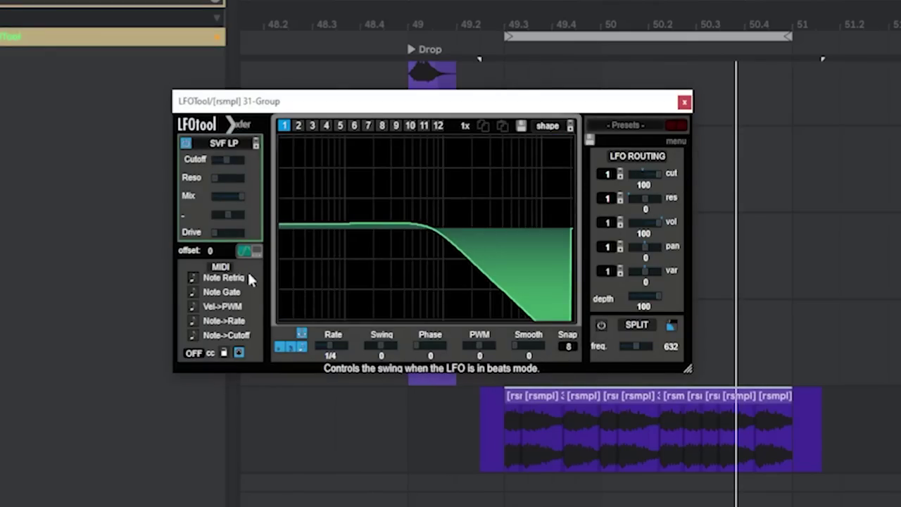
click(410, 189)
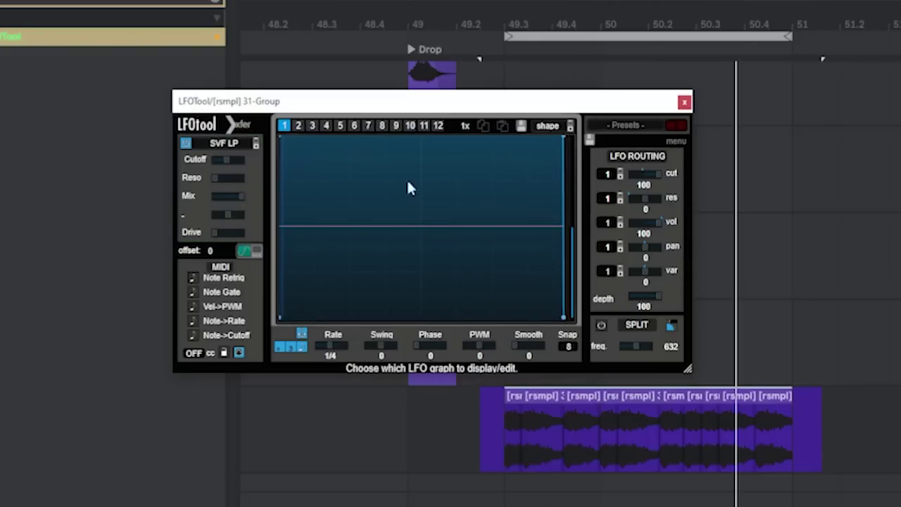
scroll(524, 425, up, 3)
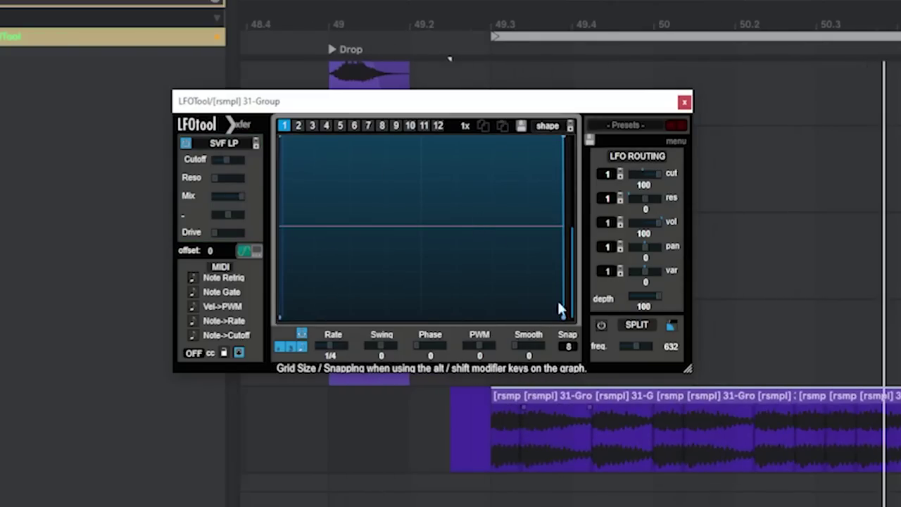
double_click(564, 140)
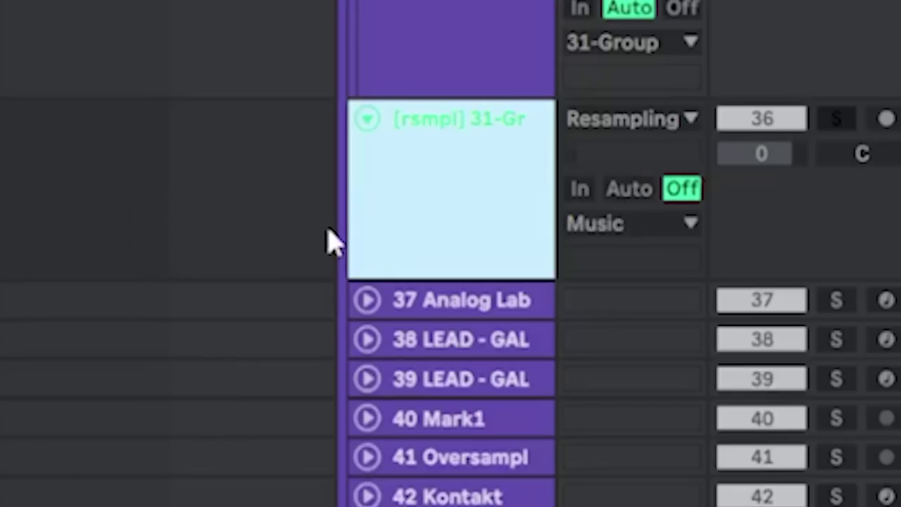
- Insert a new MIDI track below the resampled track and route its output to that track's LFOTool
key(ctrl+shift+t)
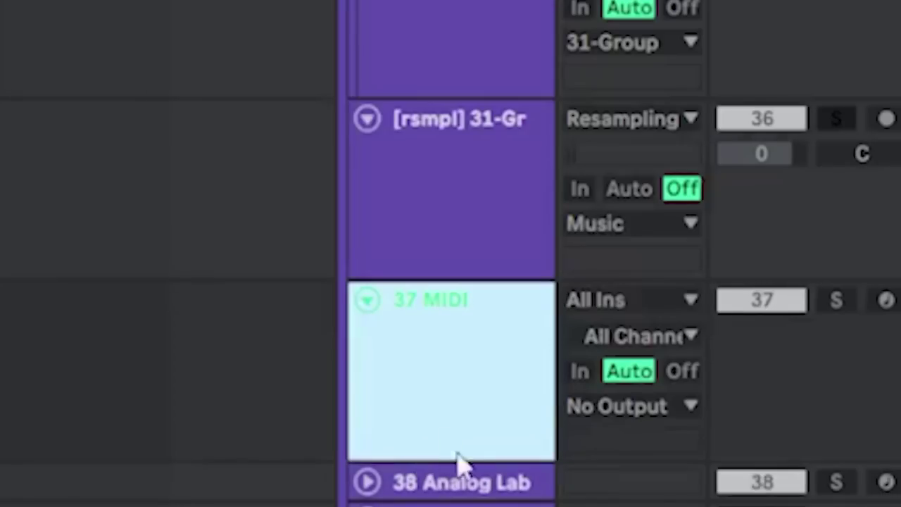
click(631, 414)
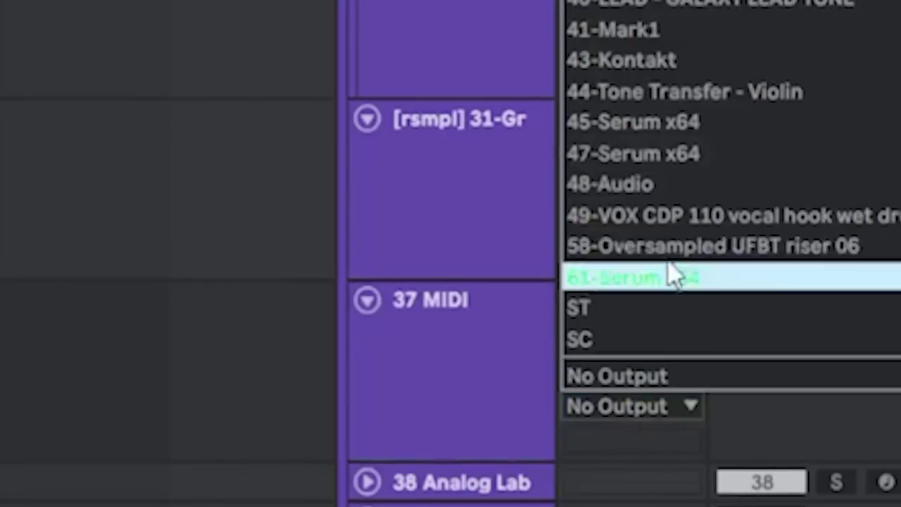
key(Escape)
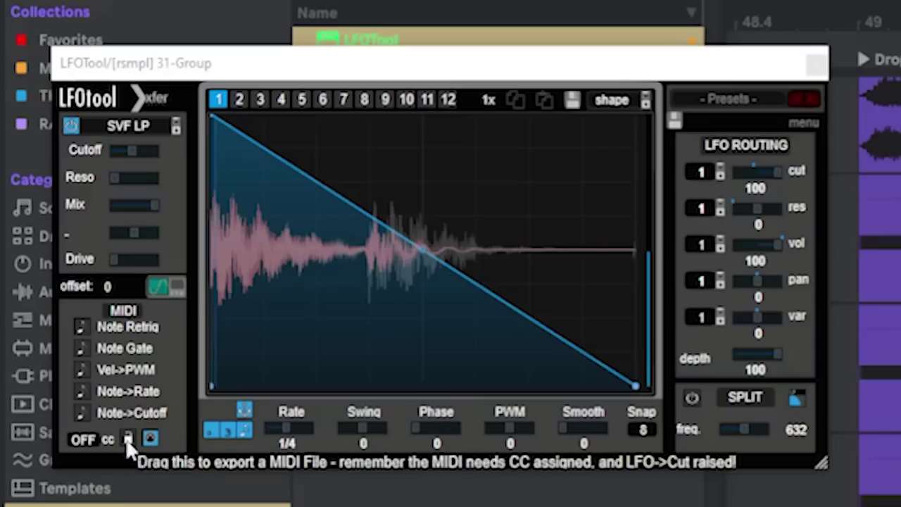
- Turn on Note Retrig in LFOTool and reshape the falling LFO ramp into a curve
click(83, 325)
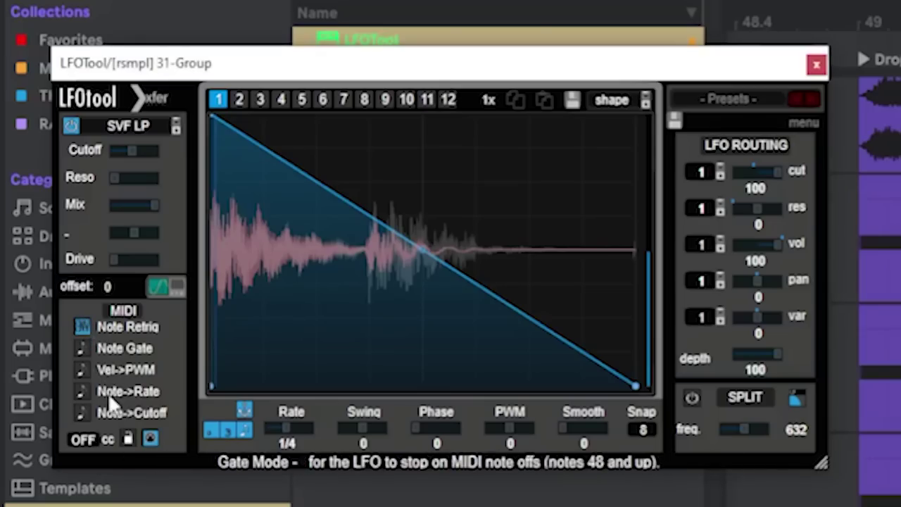
drag(475, 274, 389, 238)
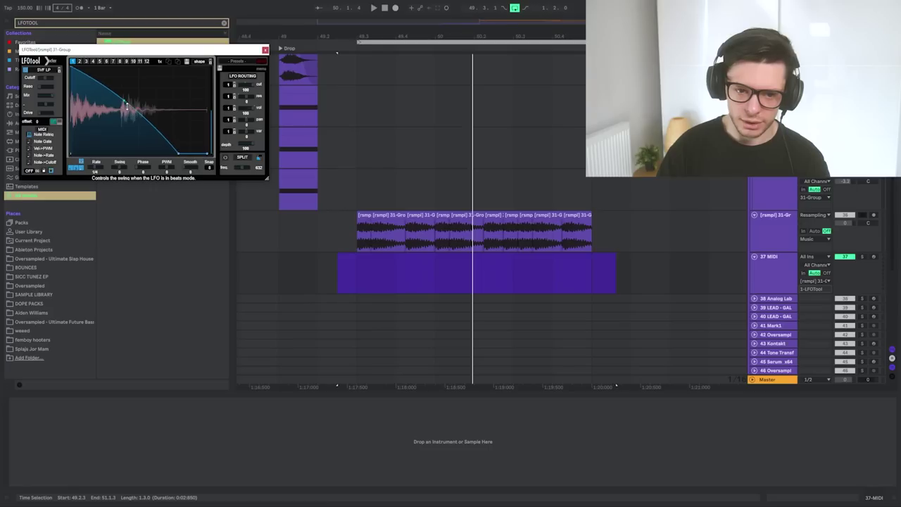
- Create a MIDI clip on the new MIDI track beneath the resampled bass phrase
click(423, 285)
drag(357, 274, 562, 275)
key(ctrl+shift+m)
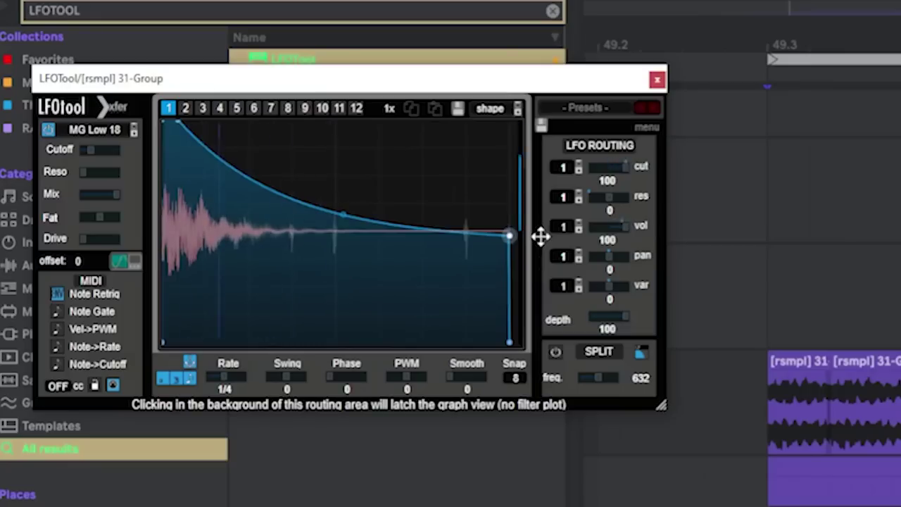
- Lower the end point of LFOTool's curve to about 30% of the graph height and close the plug-in window
drag(540, 235, 540, 275)
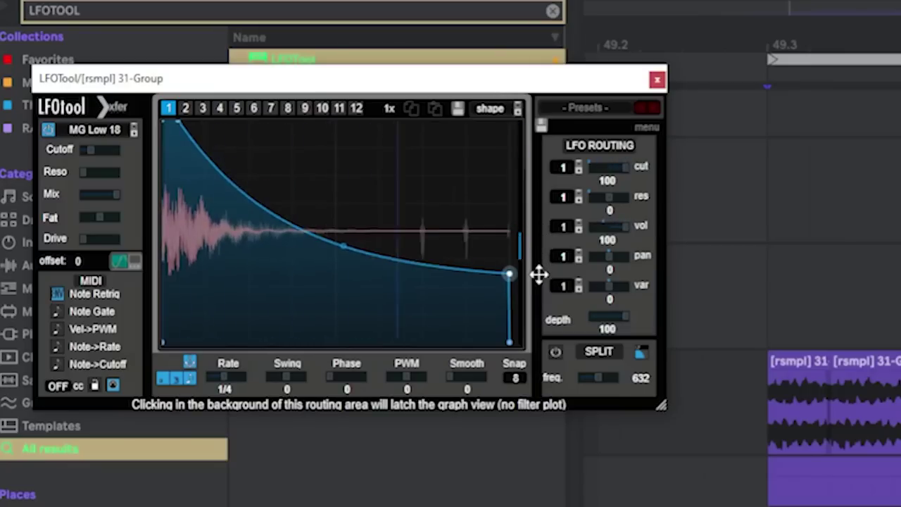
click(657, 79)
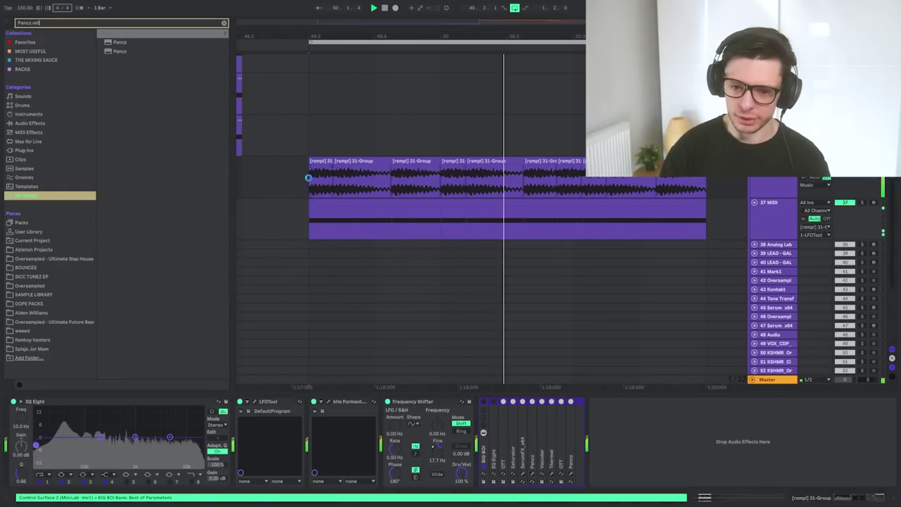
- Raise the transients of the Pancz after the BIG BOI rack to about 0.55 and turn up its Air amount
drag(308, 177, 308, 177)
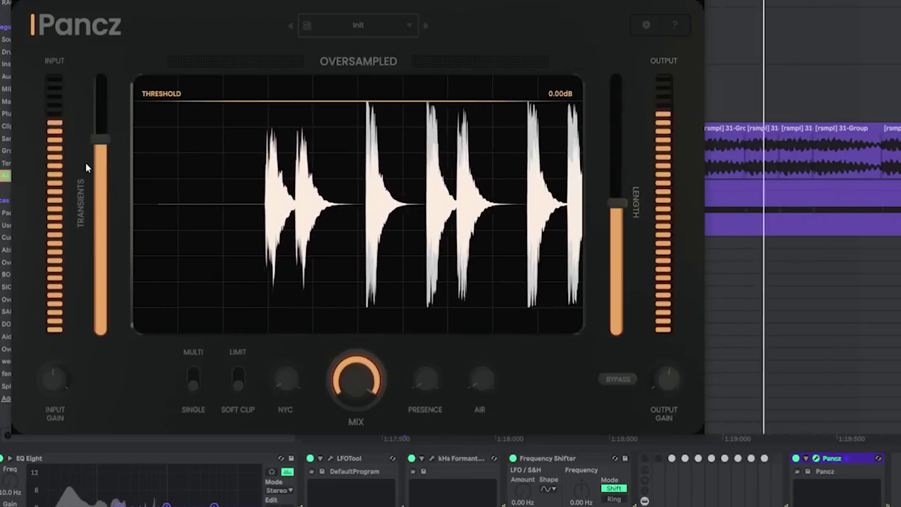
drag(101, 141, 105, 125)
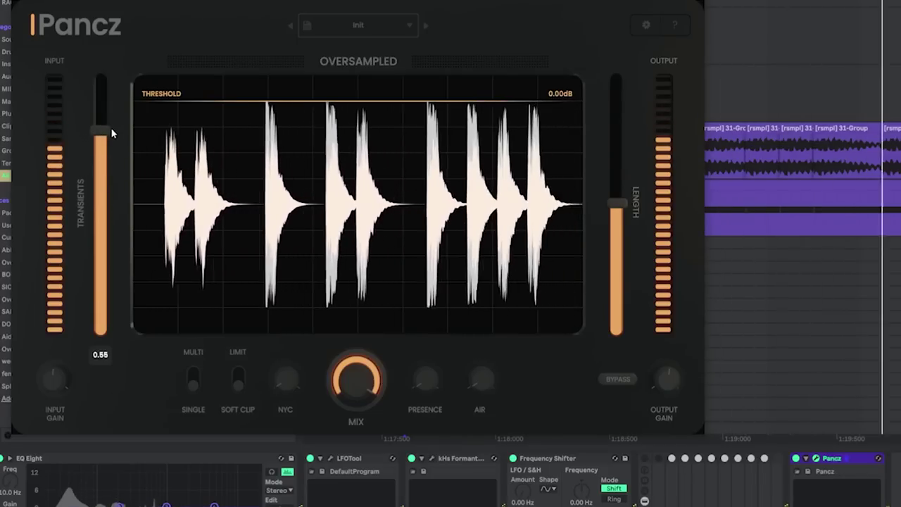
drag(481, 380, 495, 350)
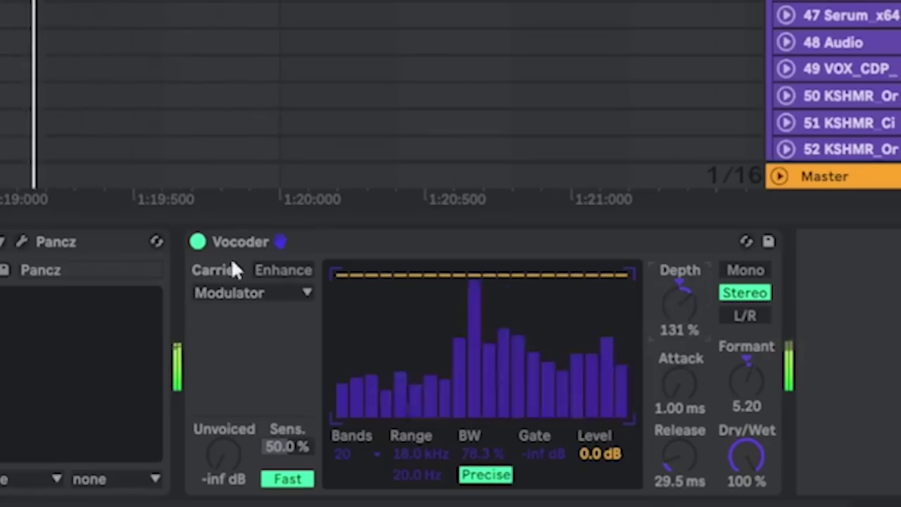
- Place a second Pancz after the Vocoder and step through its presets to Boom Low, Snap Top
drag(56, 242, 782, 275)
drag(871, 293, 851, 275)
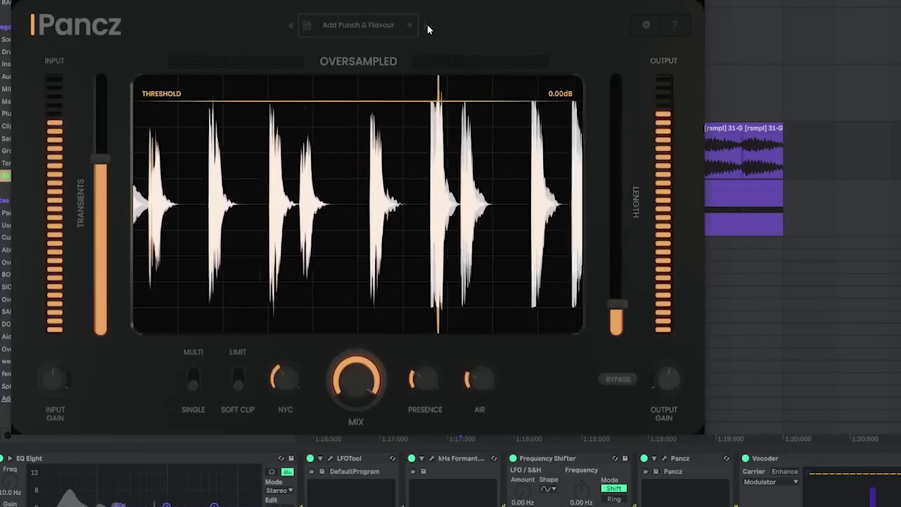
click(428, 27)
click(428, 26)
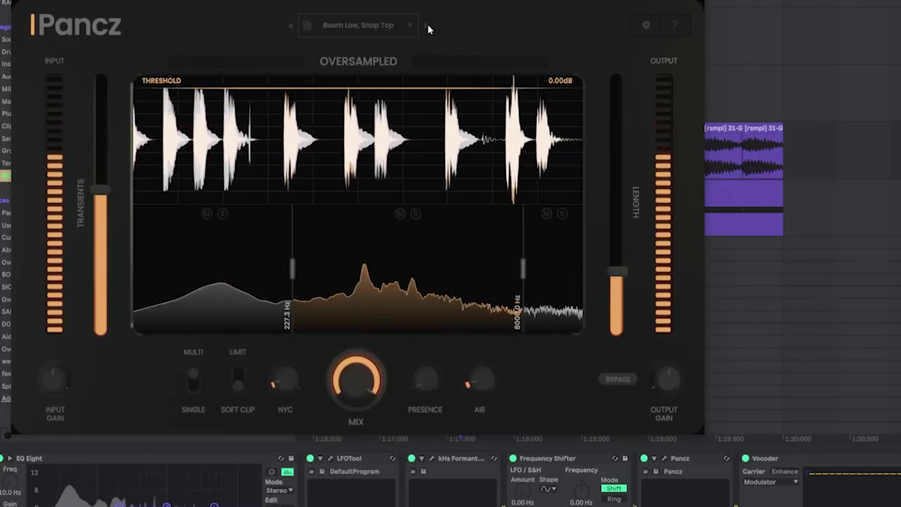
key(ctrl+alt+p)
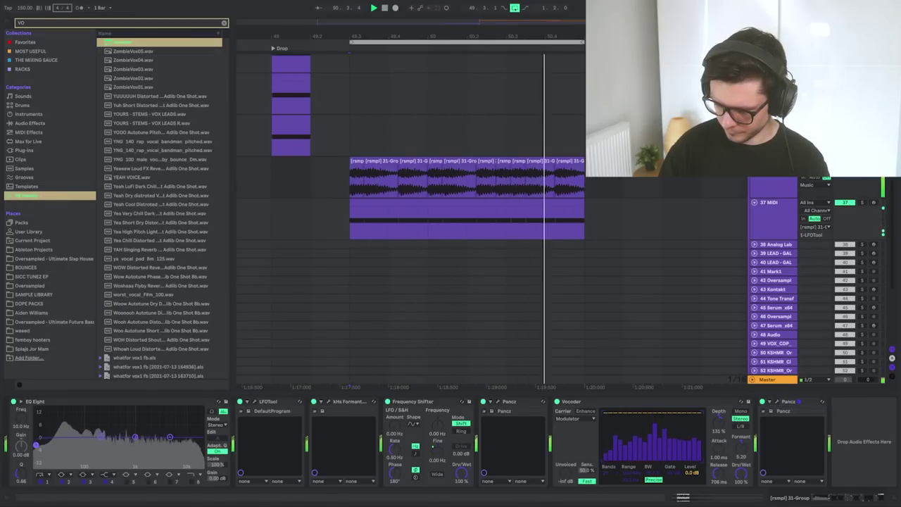
- Add Thermal after the second Pancz, audition its Bass preset Rejuvenator, and close the plug-in window
key(space)
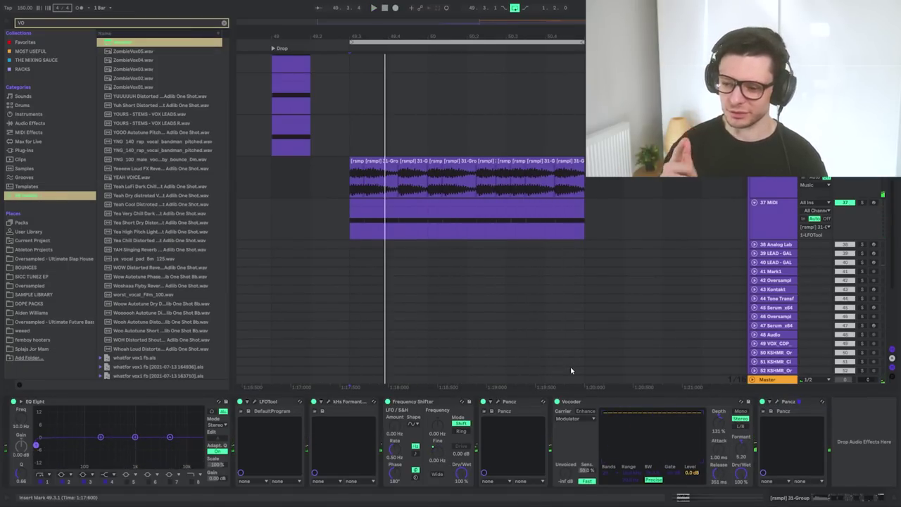
key(space)
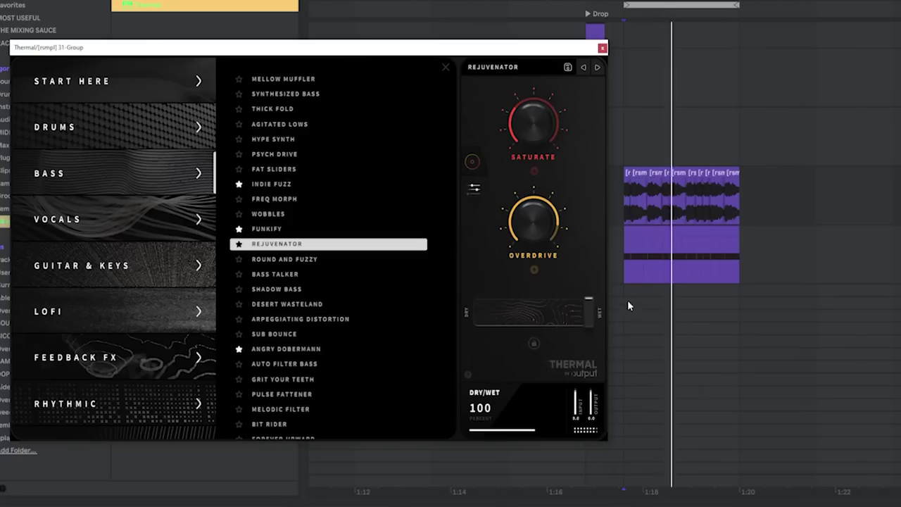
click(602, 49)
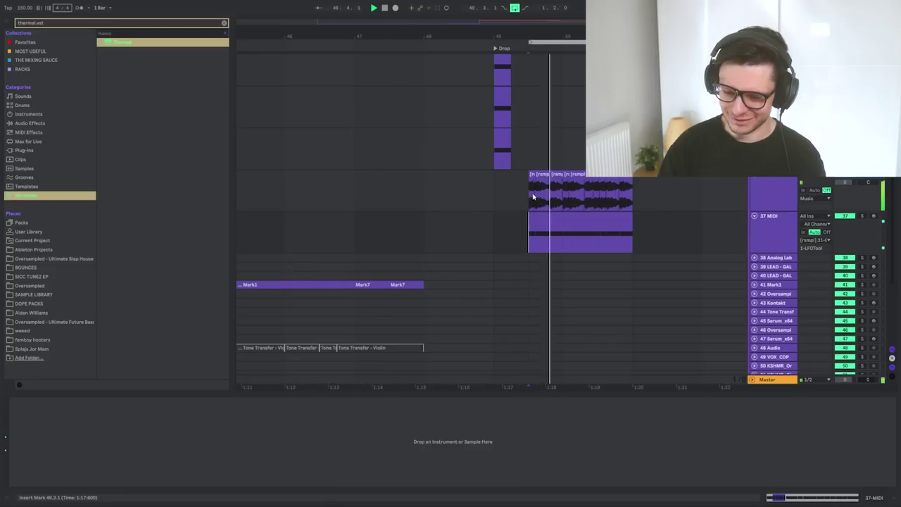
- Search the browser for "OTT.adv" to add OTT after Thermal on the resampled bass track
click(525, 197)
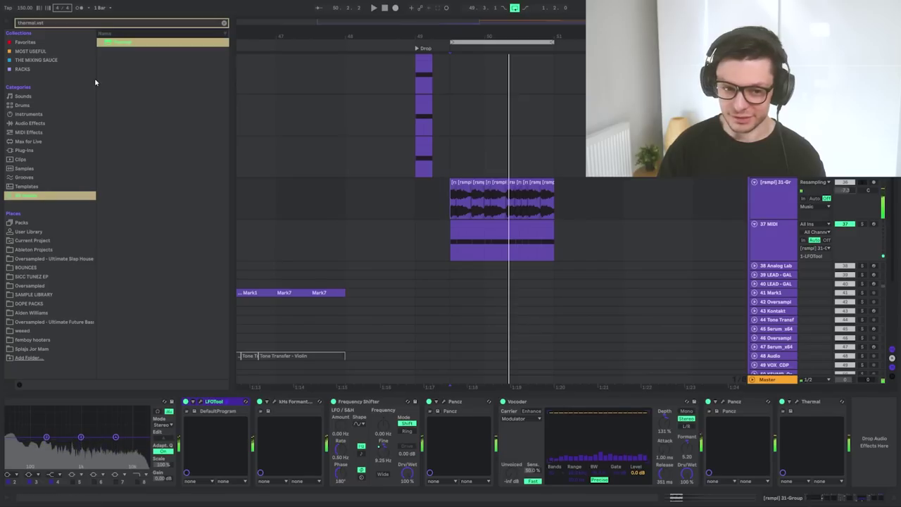
key(ctrl+f)
text(OTT.adv)
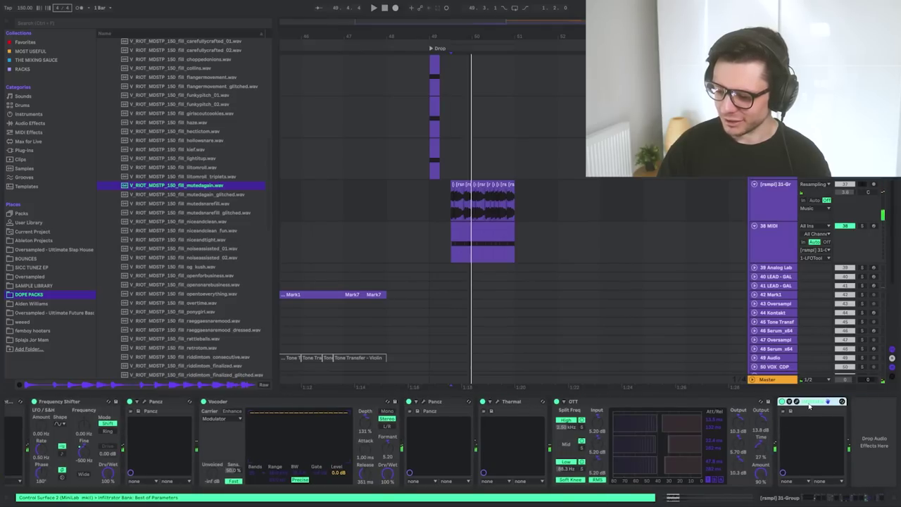
- Add Infiltrator effects after OTT on the resampled bass track and lower the threshold of a fresh Init Pancz
click(809, 407)
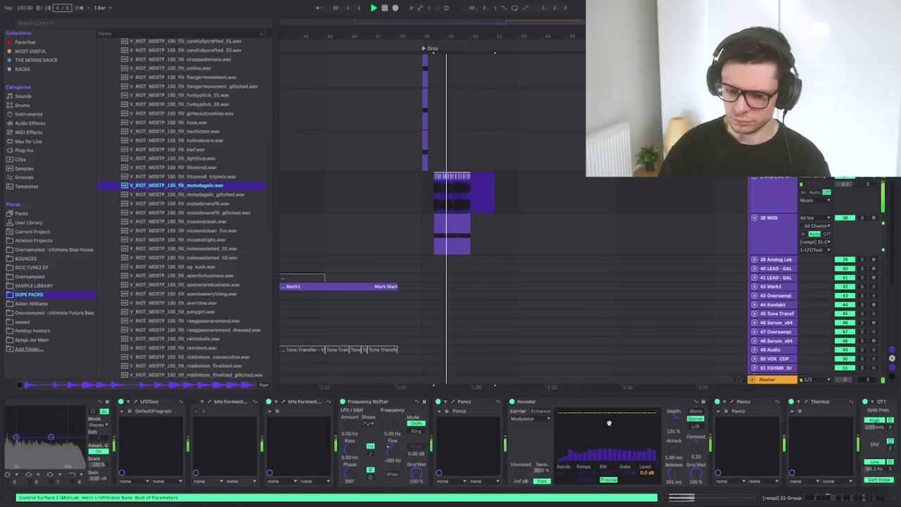
click(796, 402)
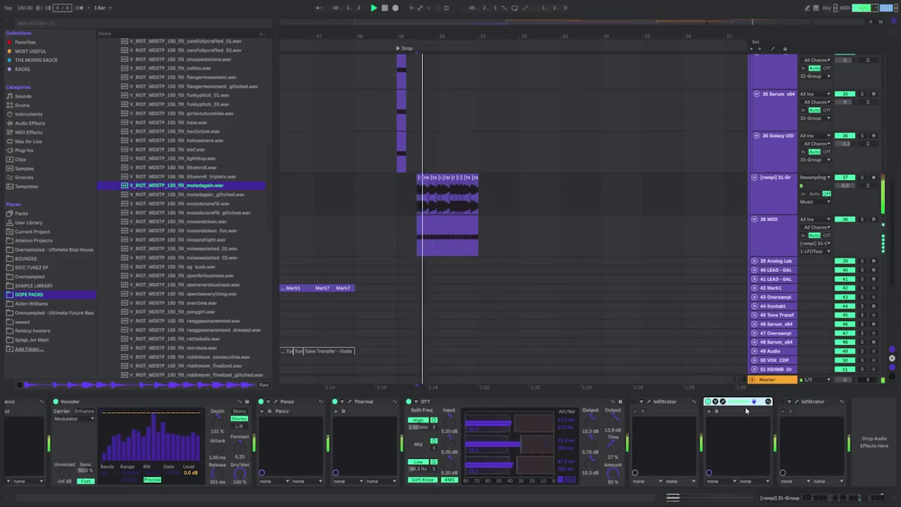
click(422, 431)
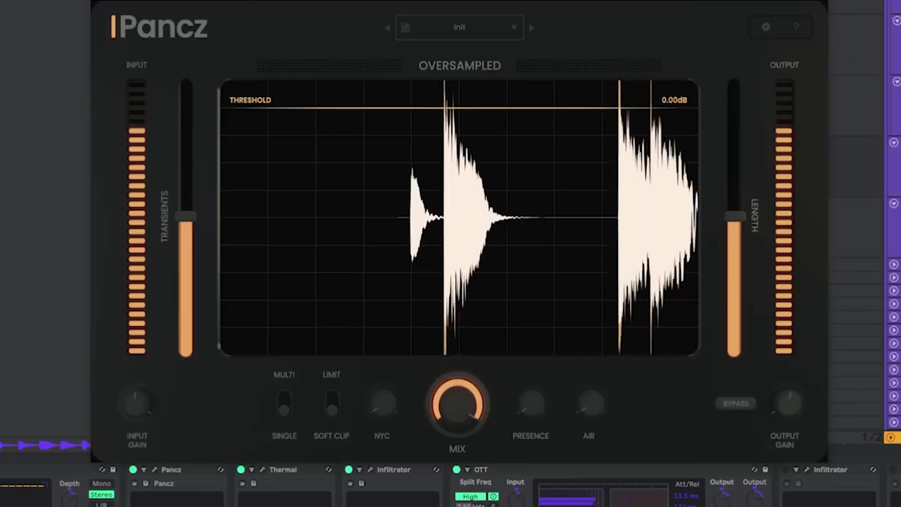
drag(437, 141, 437, 190)
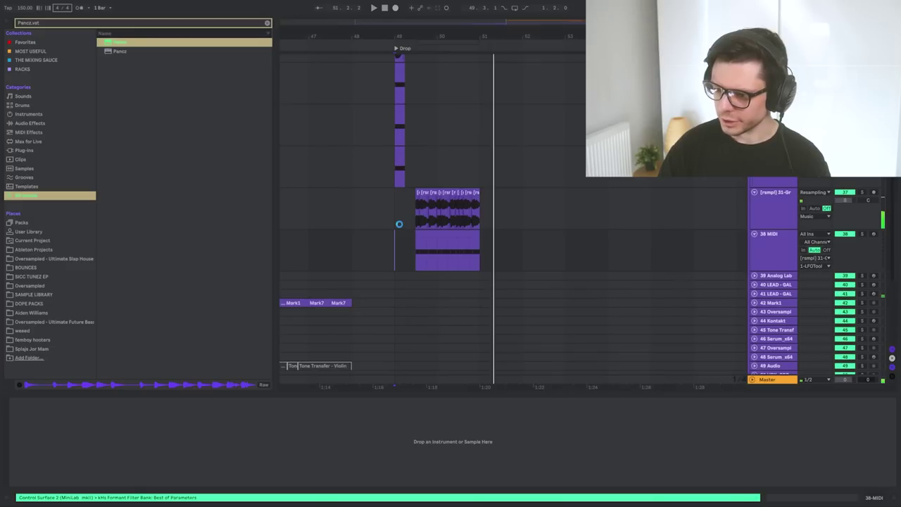
- On a duplicate of the resampled bass track, delete every clip except the one just before the phrase
click(502, 221)
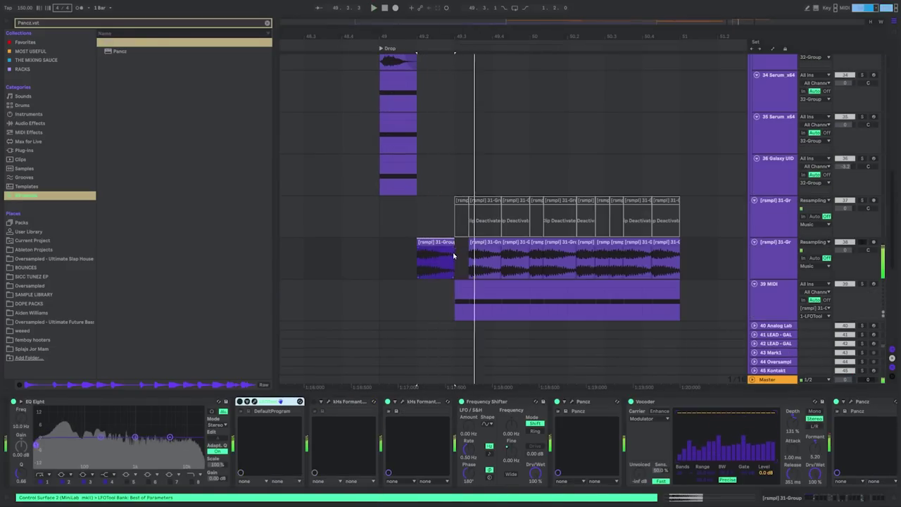
drag(455, 256, 680, 260)
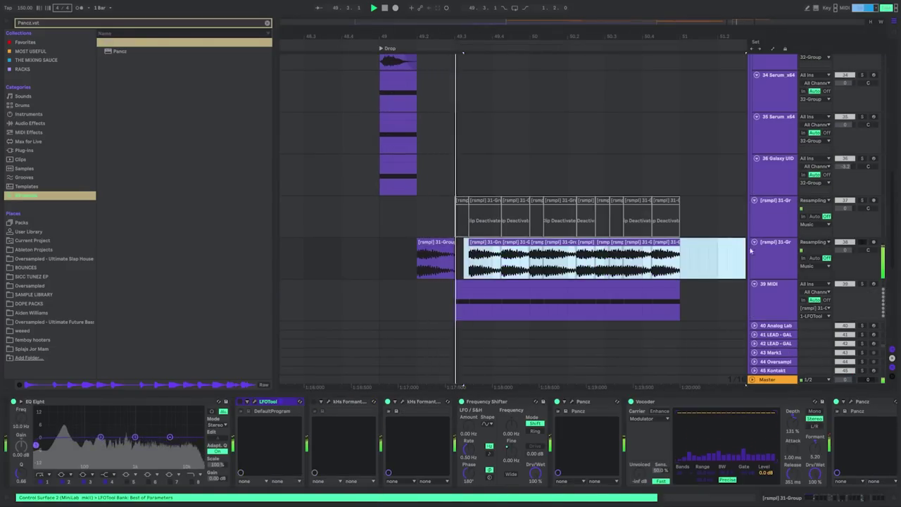
key(Delete)
- Disable the Frequency Shifter on the duplicate track and transpose its remaining clip to -12 st with Warp off
double_click(435, 257)
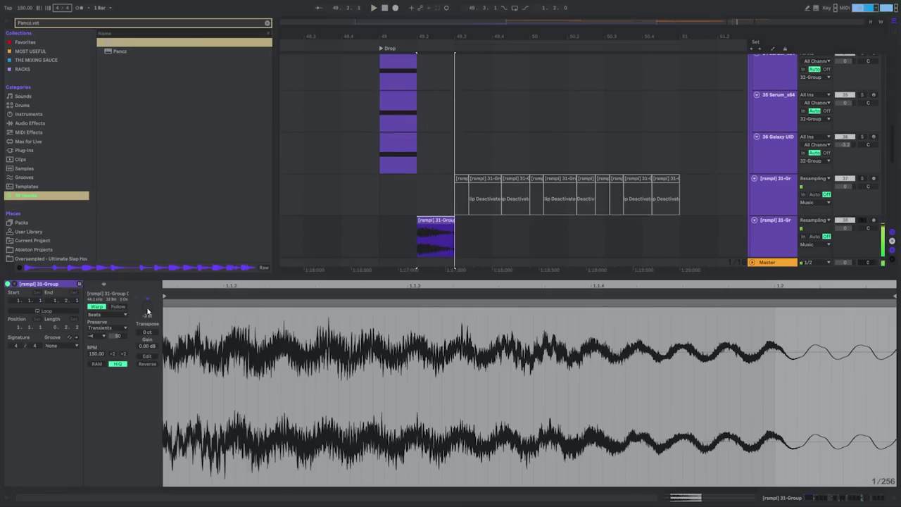
key(shift+Tab)
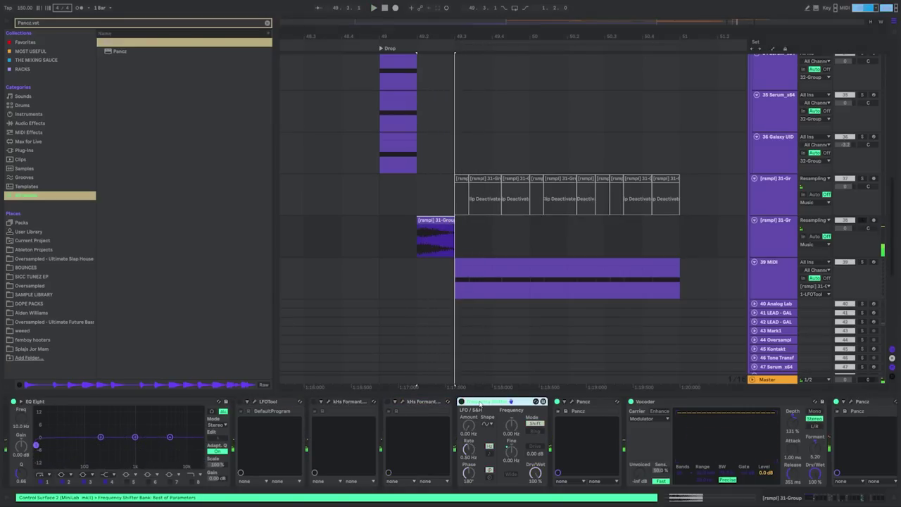
double_click(436, 238)
drag(148, 303, 148, 313)
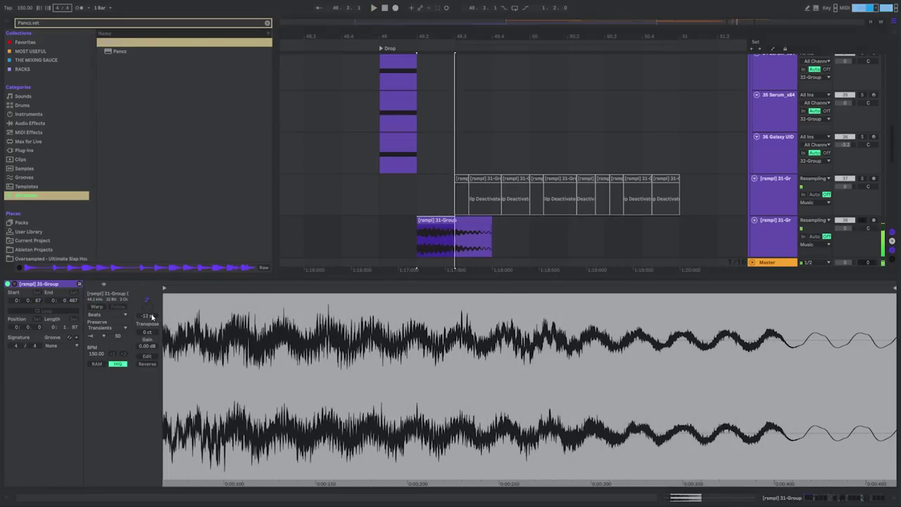
click(497, 250)
key(ctrl+alt+l)
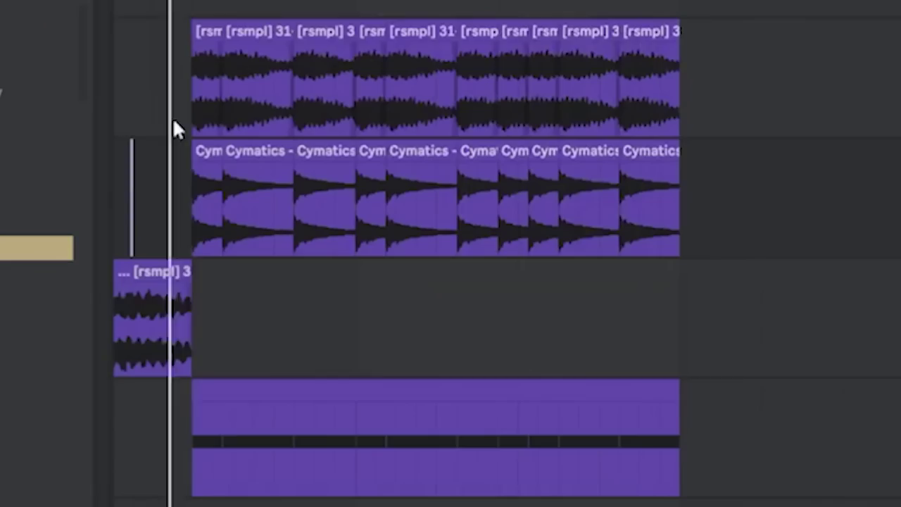
- Lower the Pancz threshold on the Cymatics layer to about -6.52 dB and raise the transients further
scroll(175, 125, left, 3)
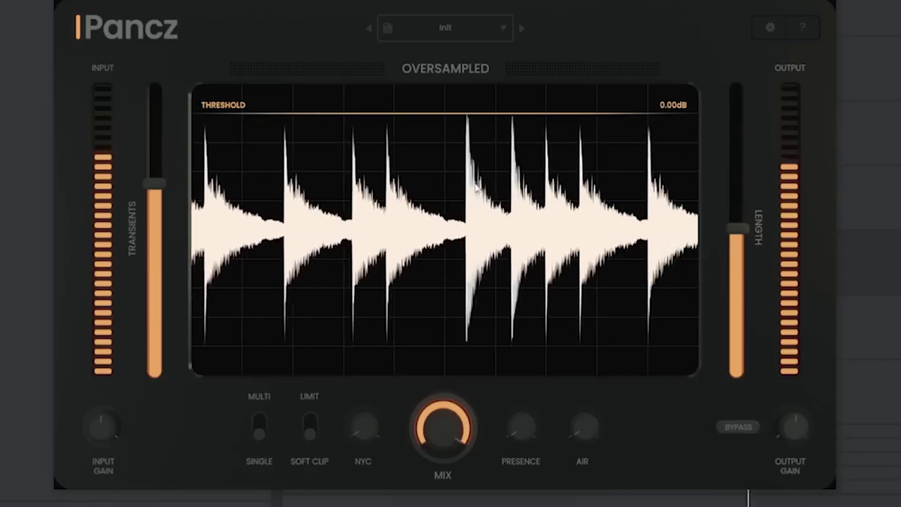
drag(423, 113, 220, 240)
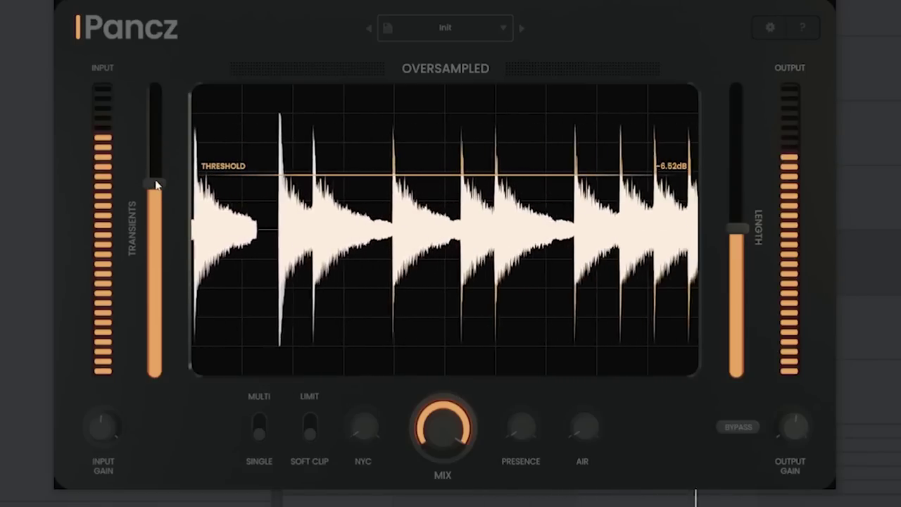
drag(155, 185, 155, 101)
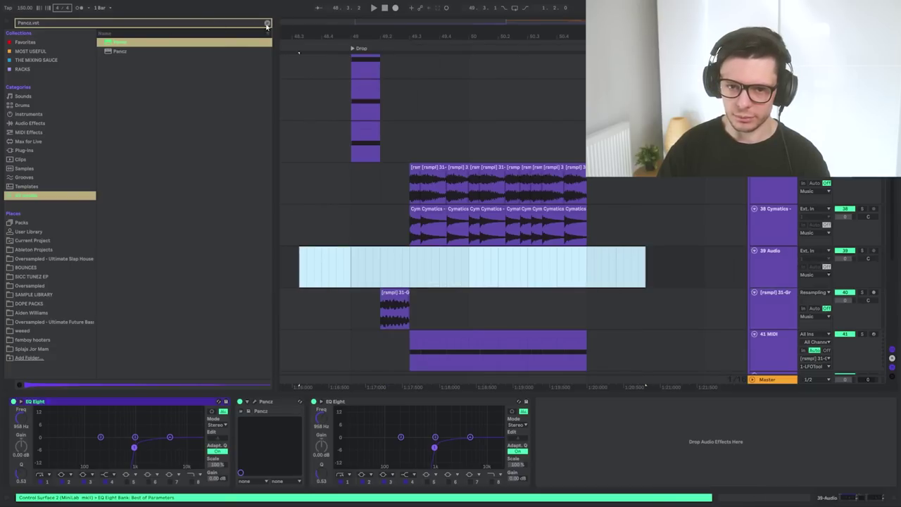
- Layer repeated 6.wav clips from the Oversampled folder beneath the Cymatics clips and play them from the phrase's start
click(267, 25)
click(43, 303)
click(32, 277)
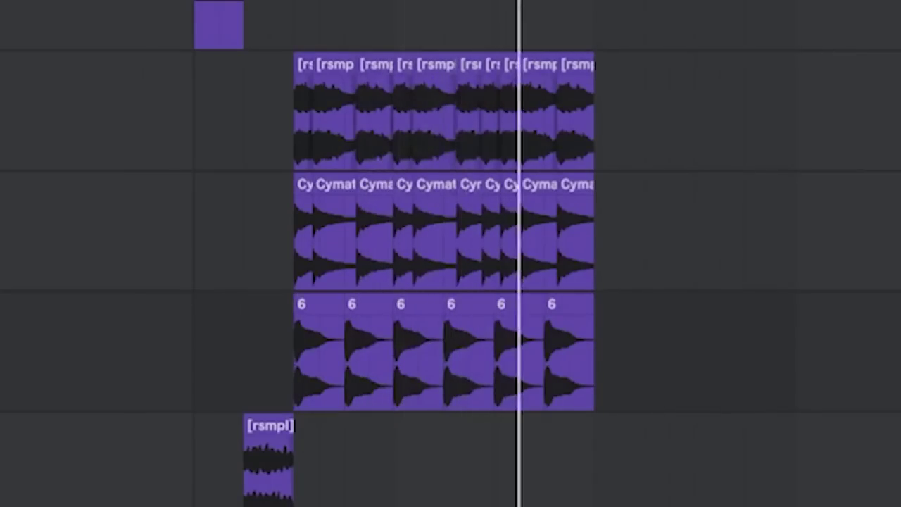
click(296, 367)
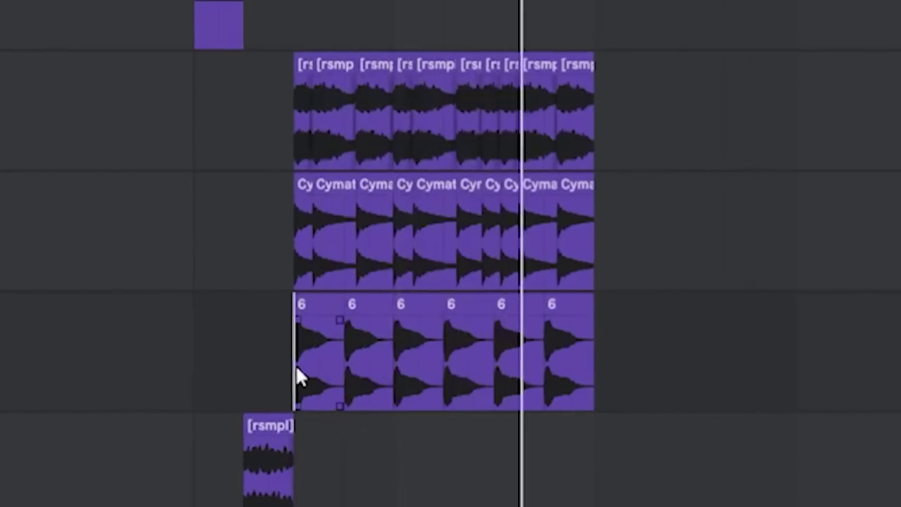
- Place 0.wav from the v5 folder on the empty audio track, just before the bass phrase
click(134, 200)
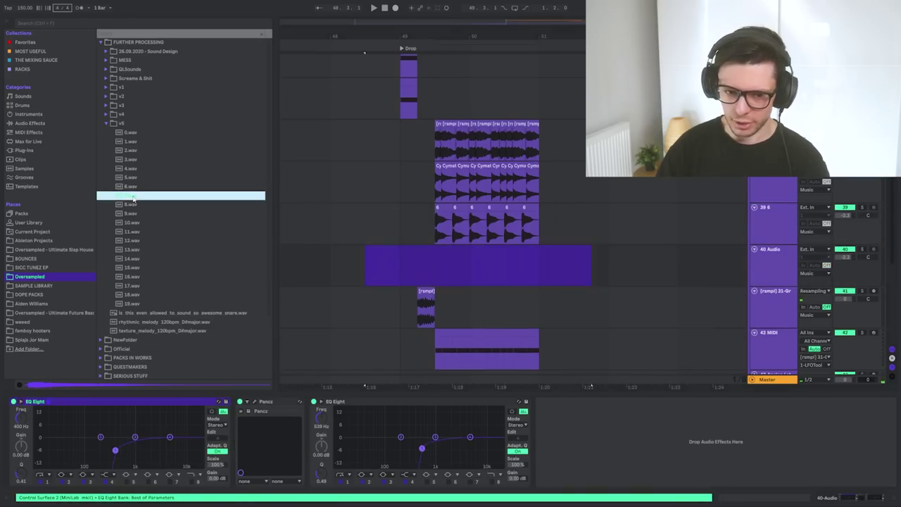
drag(130, 132, 424, 271)
click(424, 250)
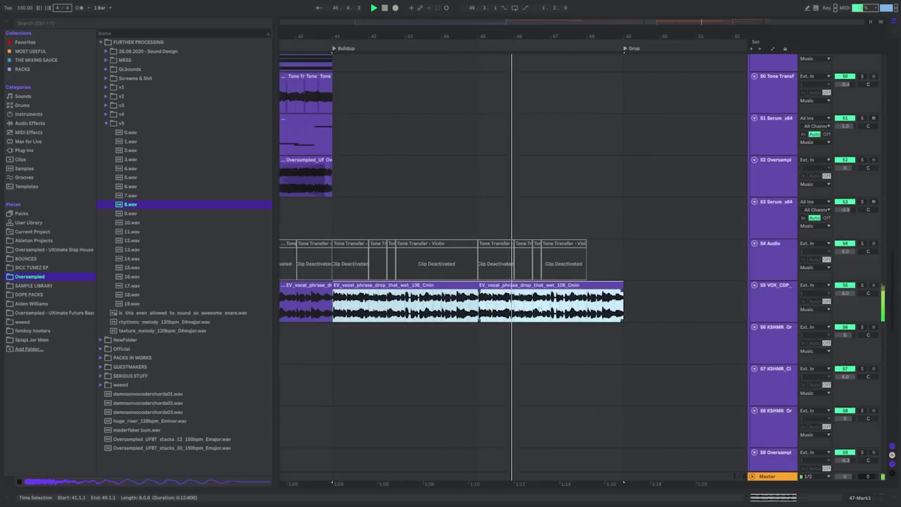
- Play the EV_vocal_phrase_drop_that_wet clip in the buildup and select a short section around bar 47
click(519, 310)
scroll(519, 309, up, 3)
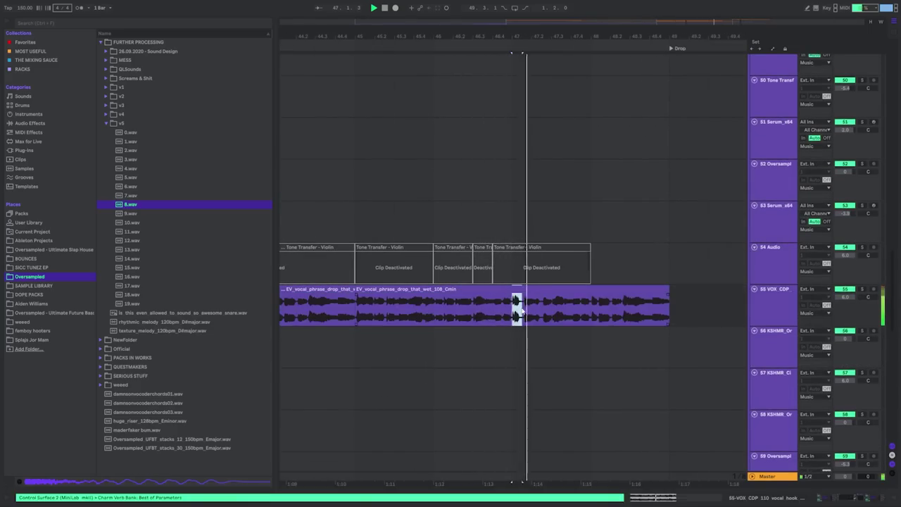
scroll(521, 311, down, 2)
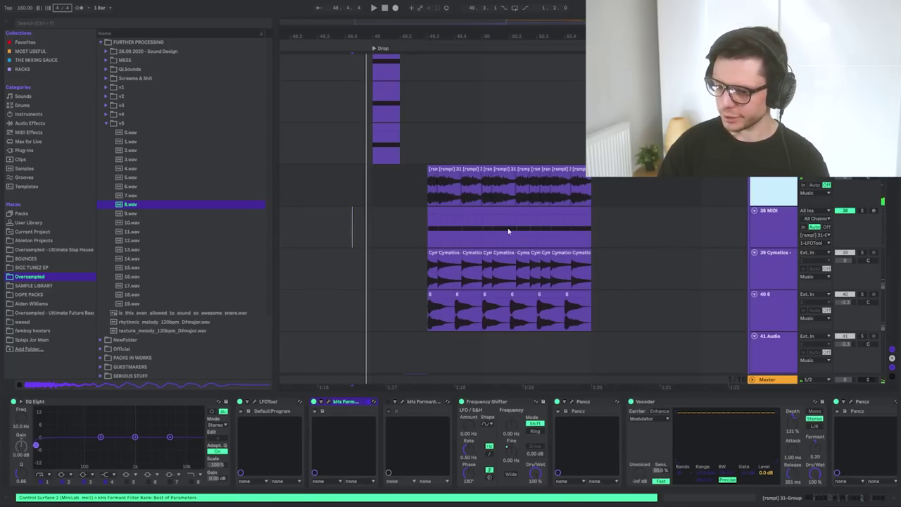
- Insert a MIDI track below the resampled bass, copy the phrase's MIDI clip onto it and load Serum_x64
key(ctrl+shift+t)
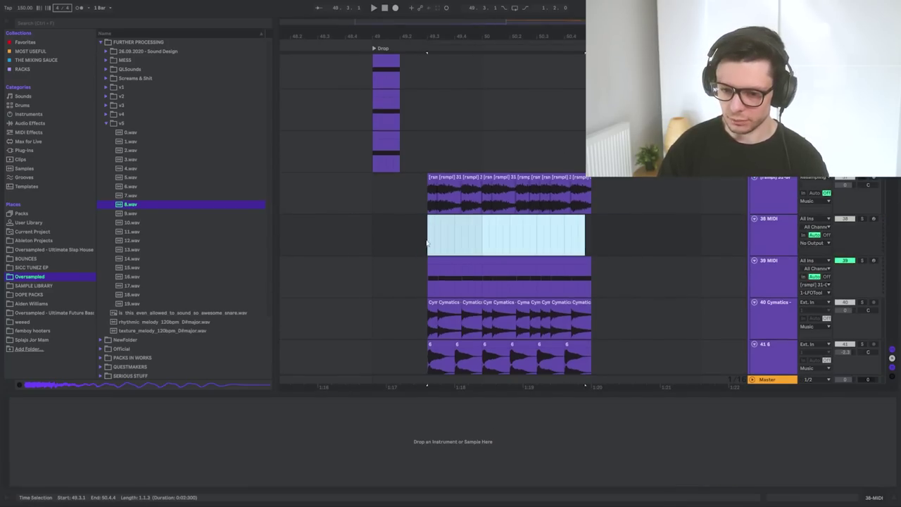
key(ctrl+f)
text(Serum_x64.d)
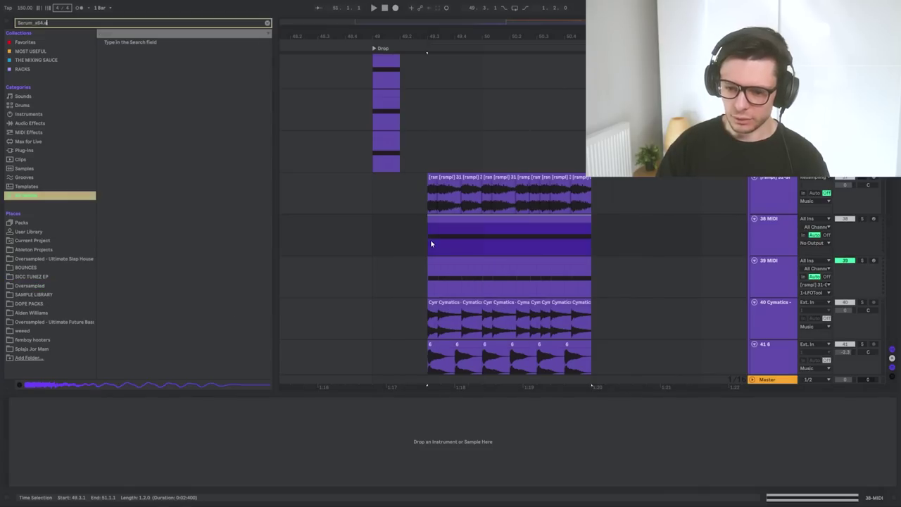
text(st)
key(Down)
key(Return)
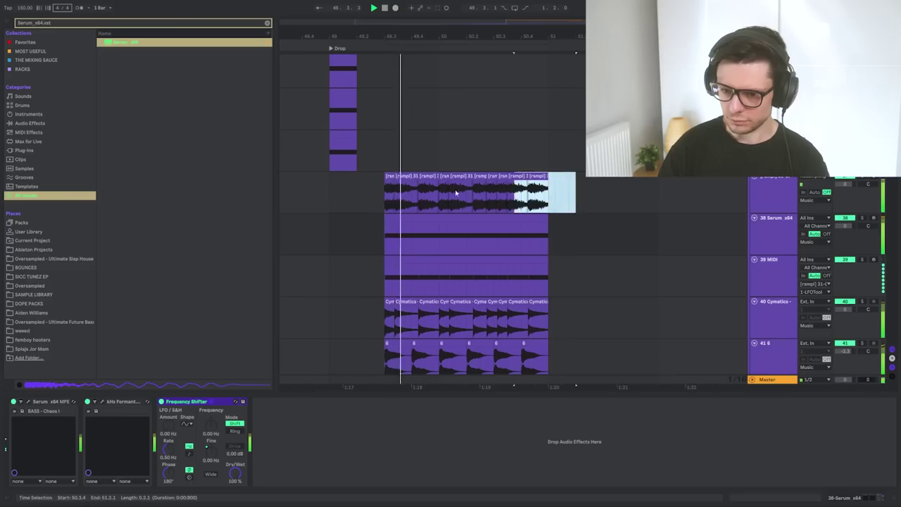
- Transpose all notes in the first Serum clip down two octaves to E1
click(364, 198)
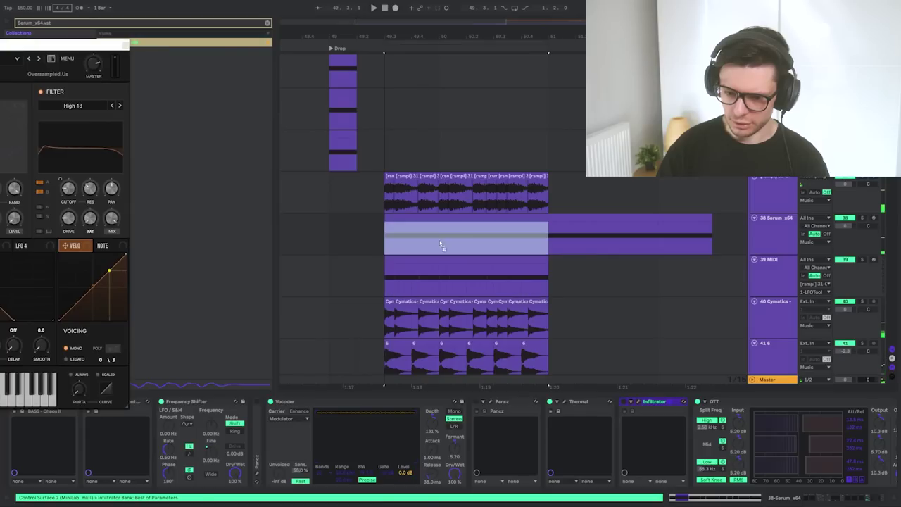
double_click(443, 246)
key(ctrl+a)
key(shift+Down)
key(shift+Down)
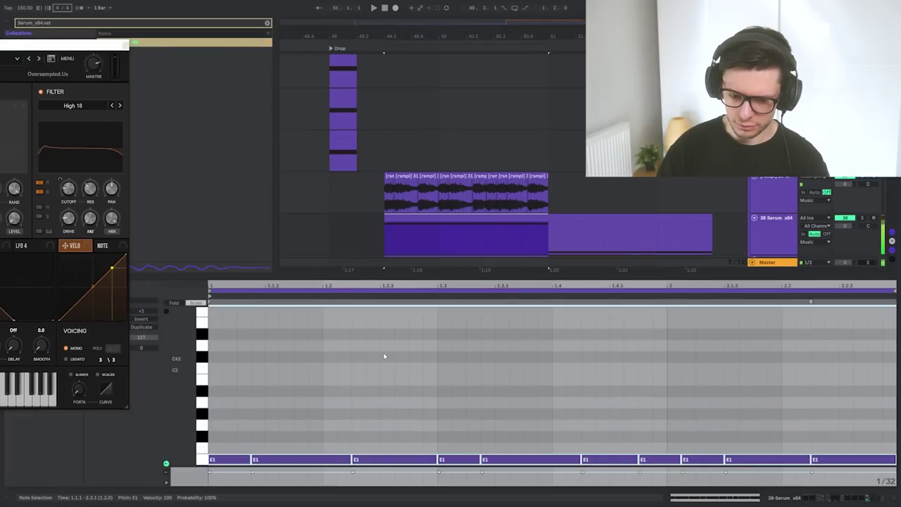
key(shift+Tab)
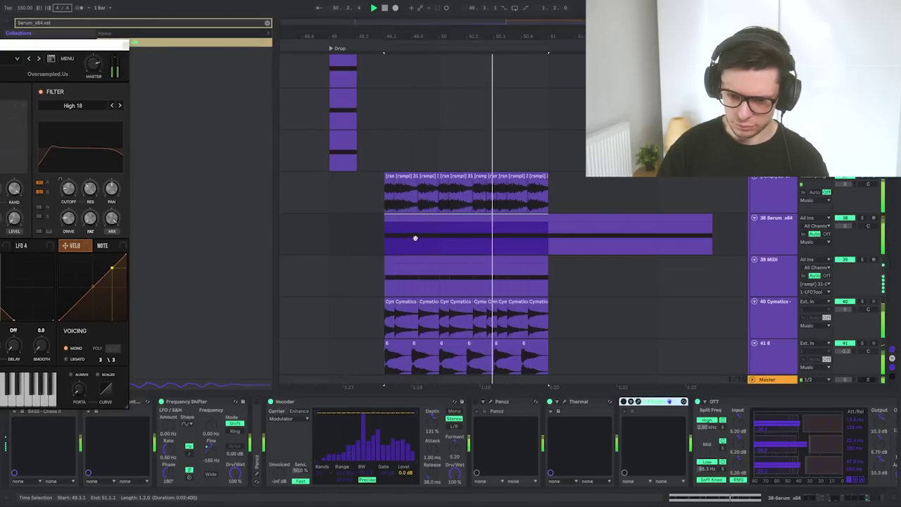
- Reshape Serum's LFO 1 by moving the low point near the curve's end outward and slightly up
click(413, 237)
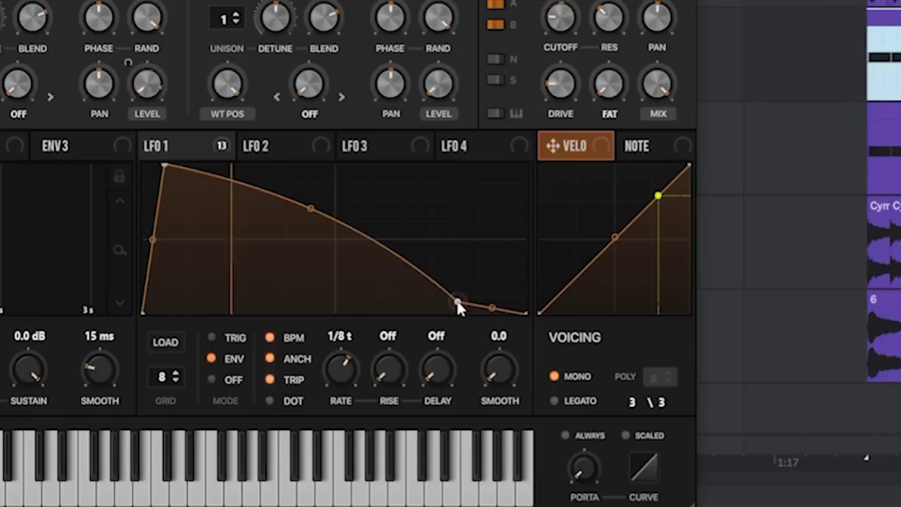
drag(458, 308, 516, 289)
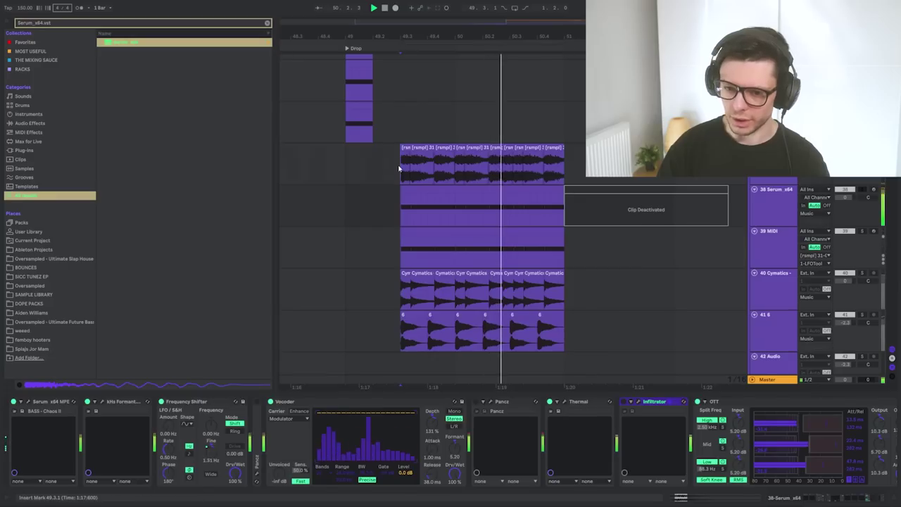
- Review the resampled bass track's effect chain and search the browser for EQ Eight
scroll(529, 451, right, 5)
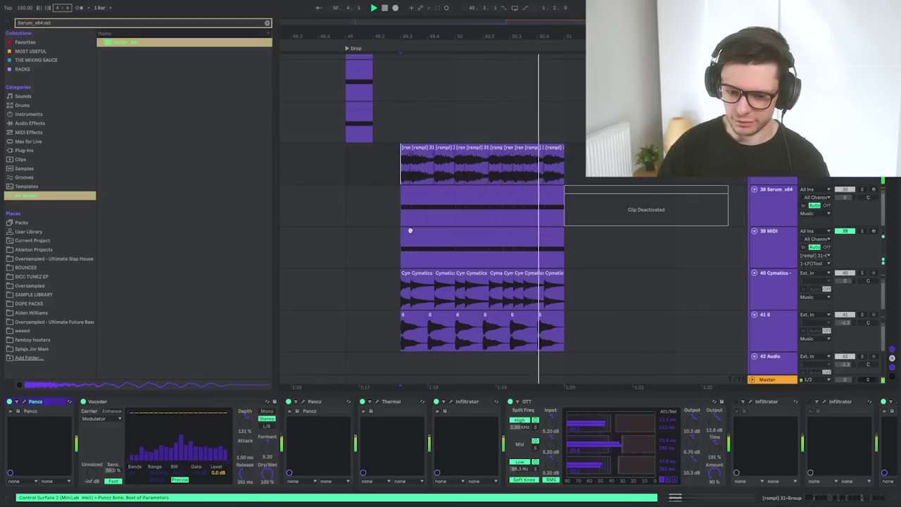
key(ctrl+f)
text(EQ Eight)
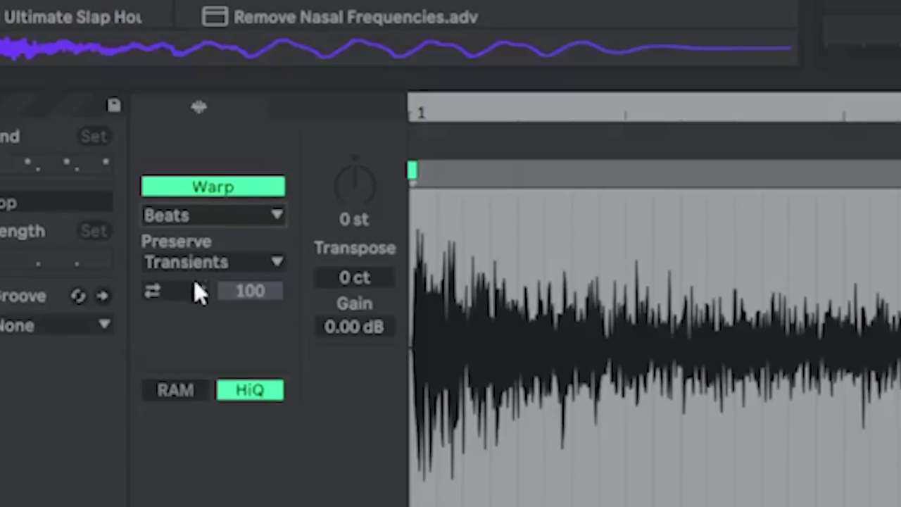
- Turn off transient looping in the audio clip's Beats warp mode and reduce its transient envelope
click(197, 292)
click(197, 318)
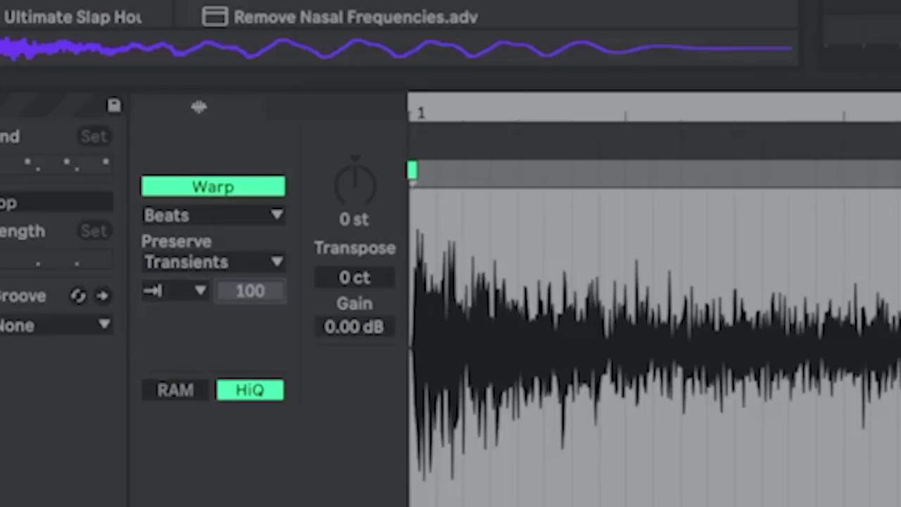
drag(259, 293, 259, 328)
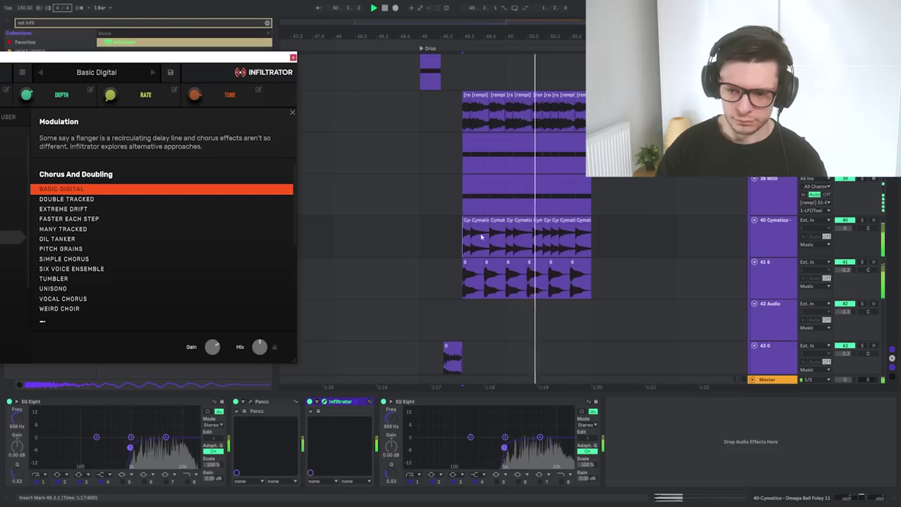
- Close the Infiltrator window and locate the sample of the V_RIOT fill clip before the drop in the browser
click(293, 57)
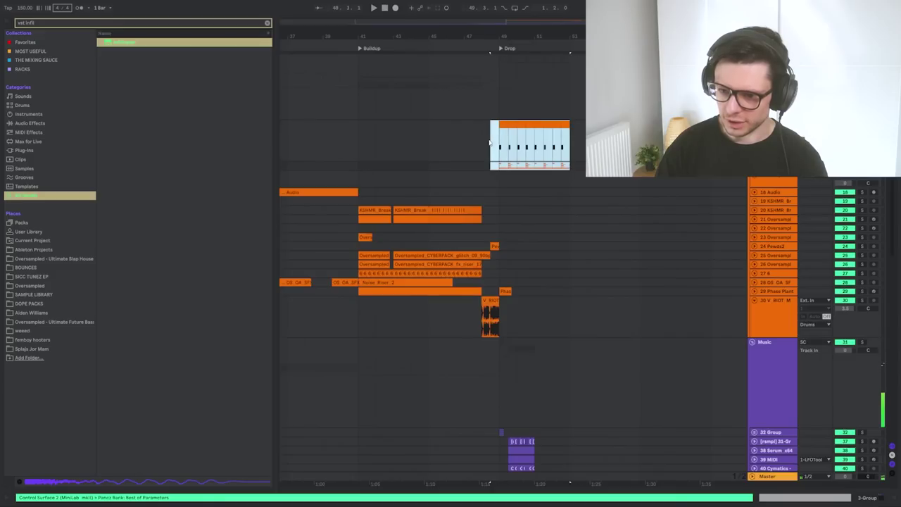
scroll(502, 147, down, 3)
scroll(502, 147, up, 2)
right_click(452, 207)
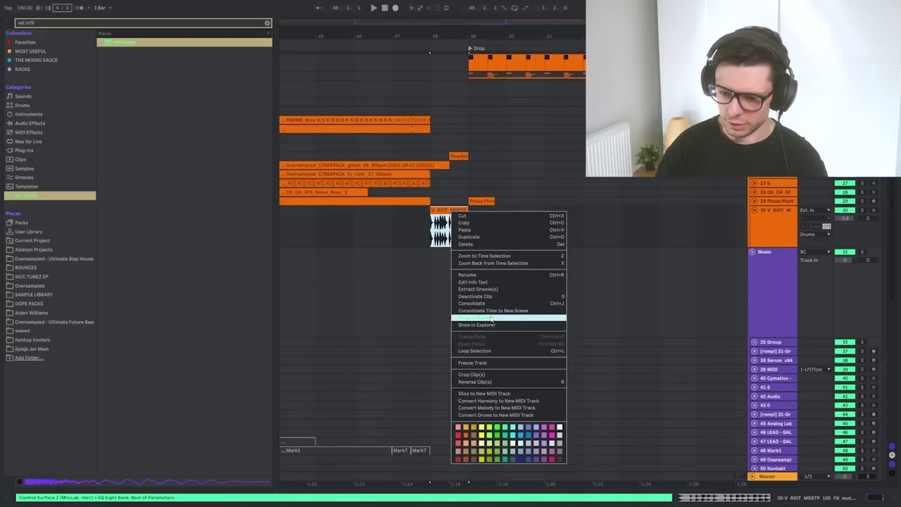
click(493, 312)
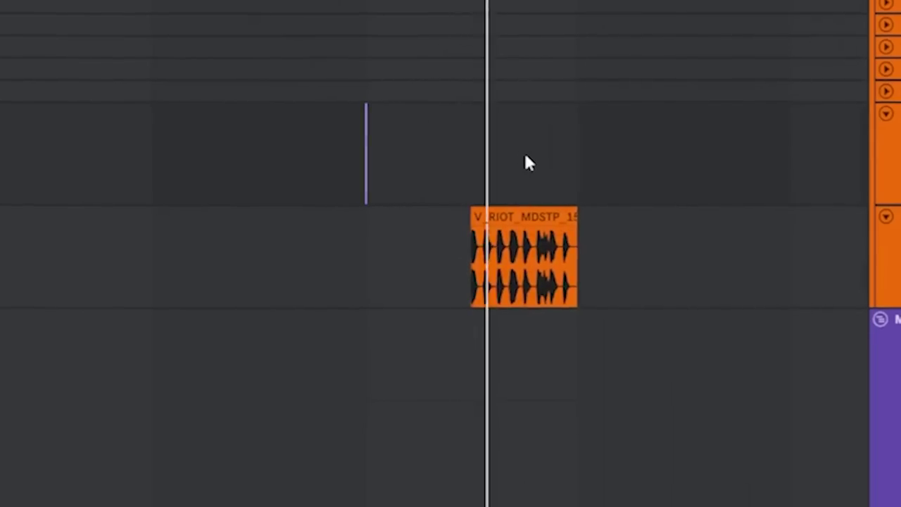
scroll(583, 209, down, 3)
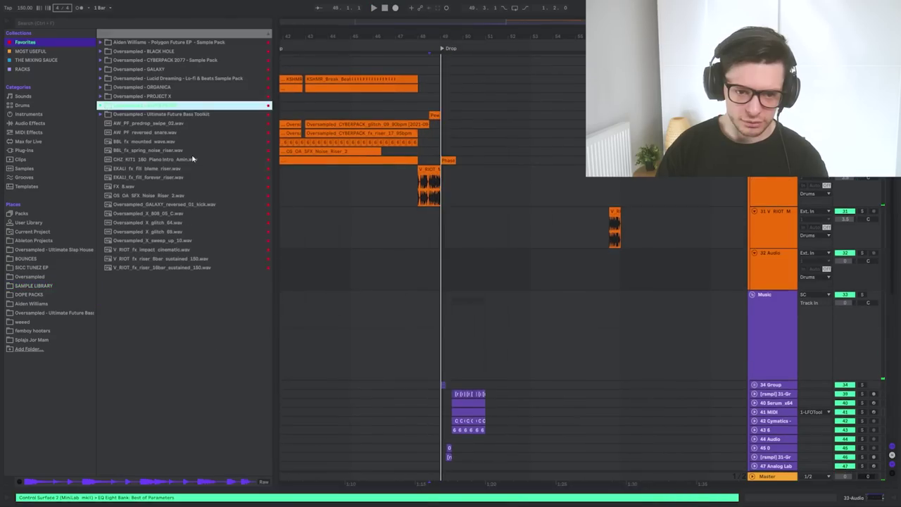
- Place the AW_PF_reversed_snare sample below the later V_RIOT fill and the AW_PF_predrop_swipe_02 sample just before the drop
drag(158, 140, 522, 278)
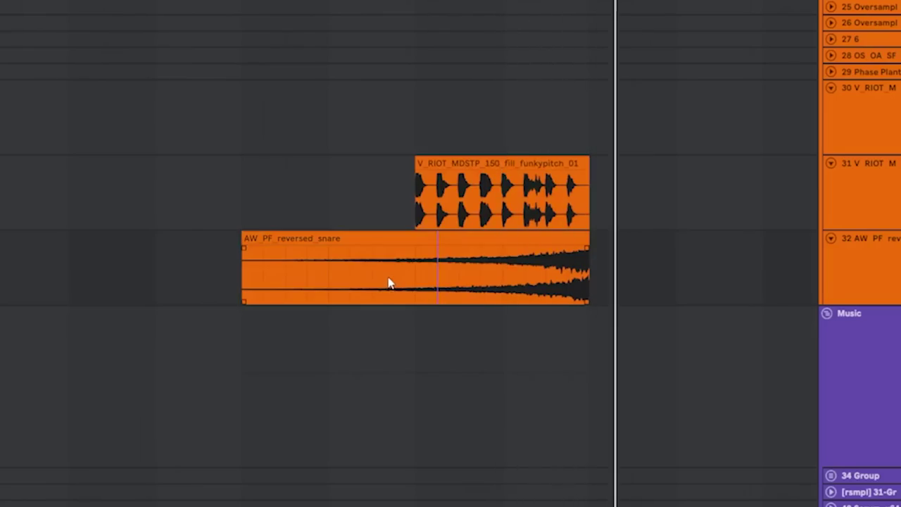
scroll(390, 282, down, 5)
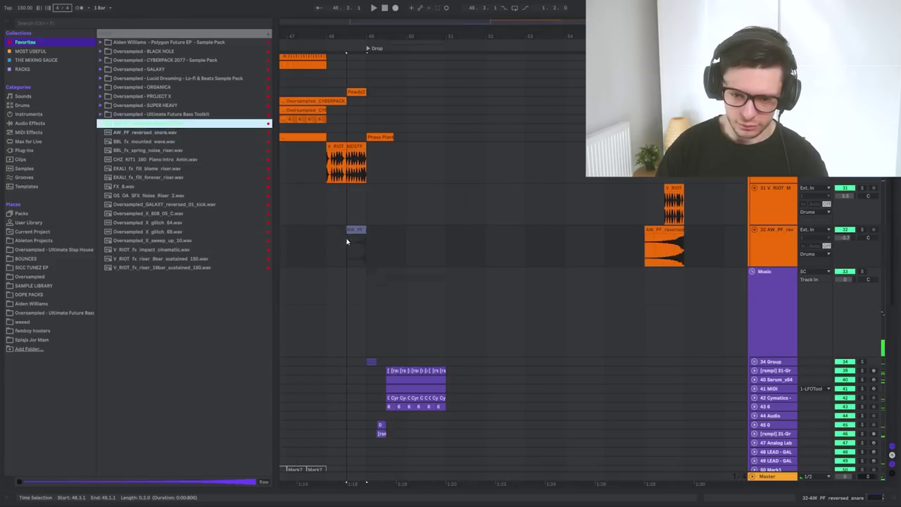
click(346, 242)
key(space)
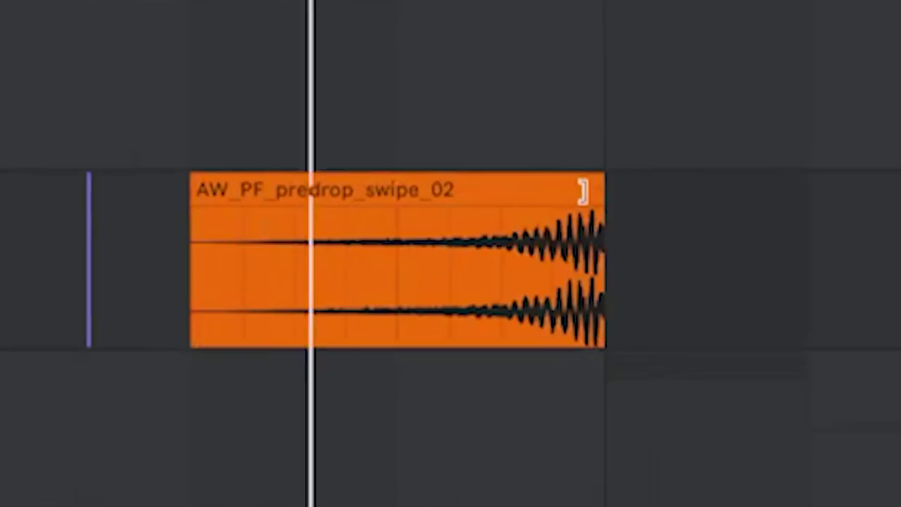
click(357, 246)
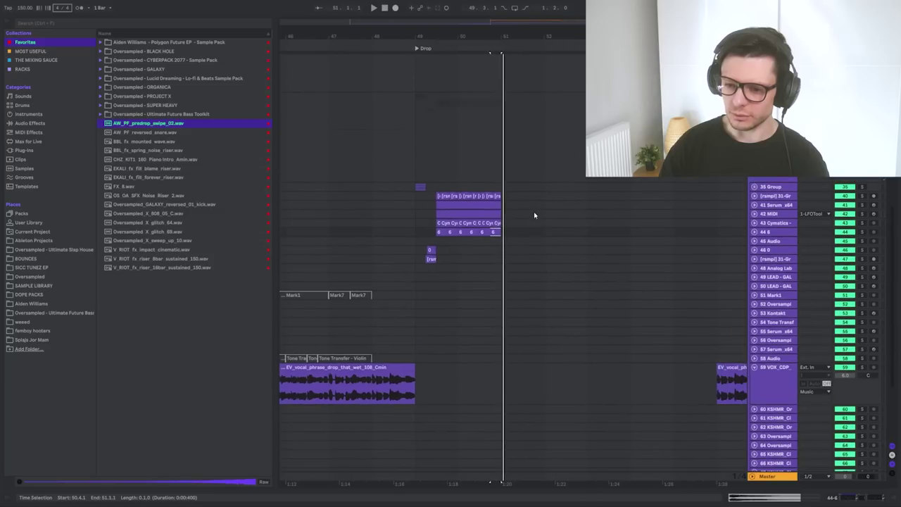
- Duplicate the opening drop music clips to bar 57 and play back the transition into them
scroll(564, 189, down, 3)
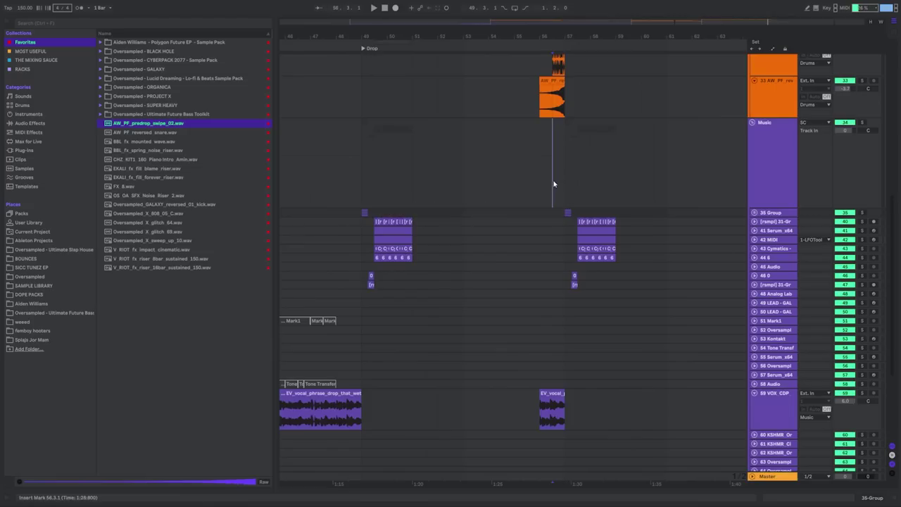
key(space)
scroll(556, 186, up, 5)
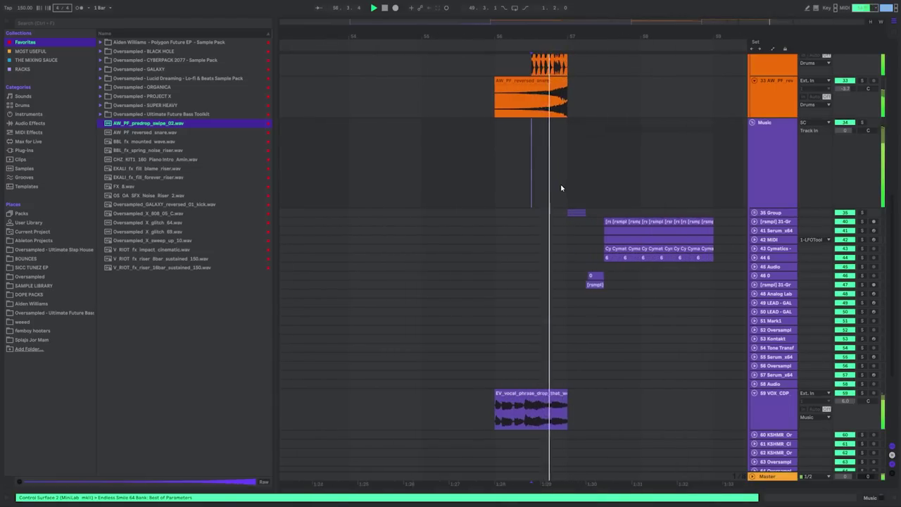
scroll(564, 188, down, 4)
scroll(555, 187, up, 8)
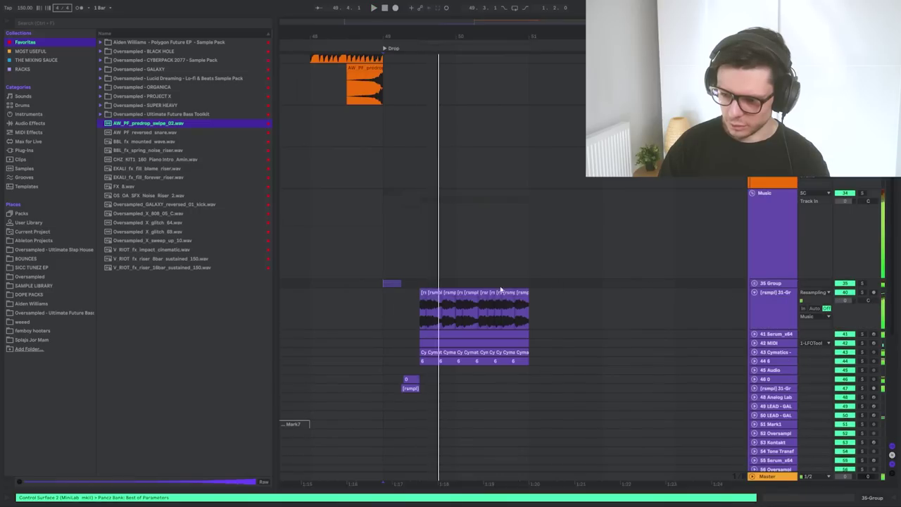
- Start the resampled bass, Serum and Cymatics clips at the drop's first beat and deactivate the group clips and the 6 hits
scroll(402, 321, up, 2)
scroll(402, 321, down, 2)
click(362, 260)
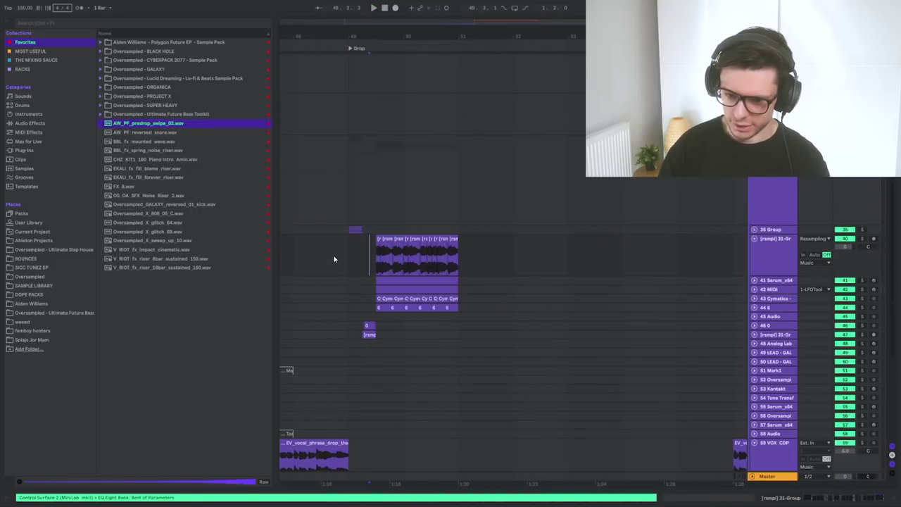
scroll(334, 258, left, 3)
click(345, 253)
click(486, 242)
key(z)
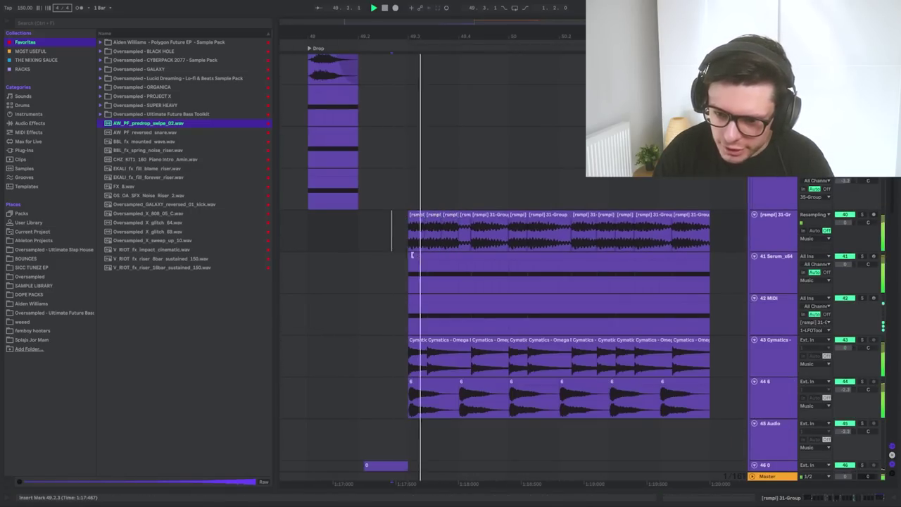
click(410, 255)
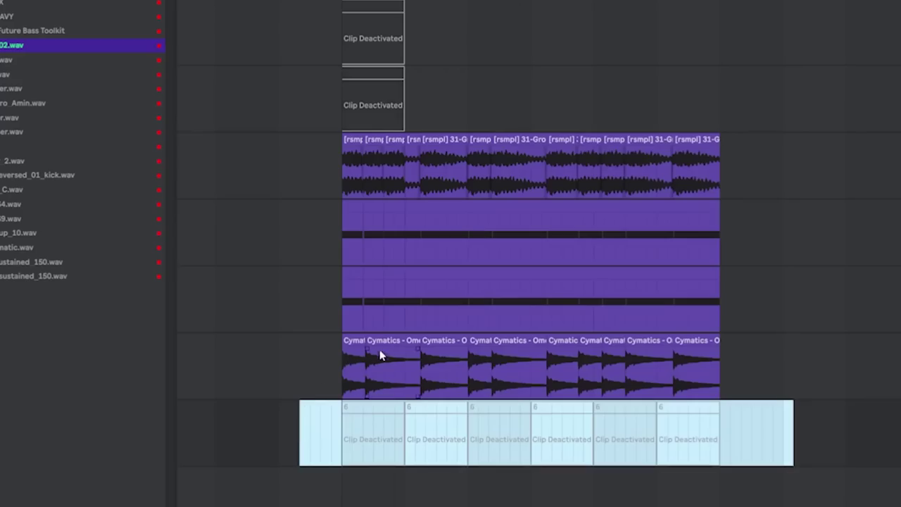
- Delete the bass, Serum, MIDI and Cymatics clips after their first hit, then lengthen and duplicate the remaining hit
drag(364, 366, 868, 179)
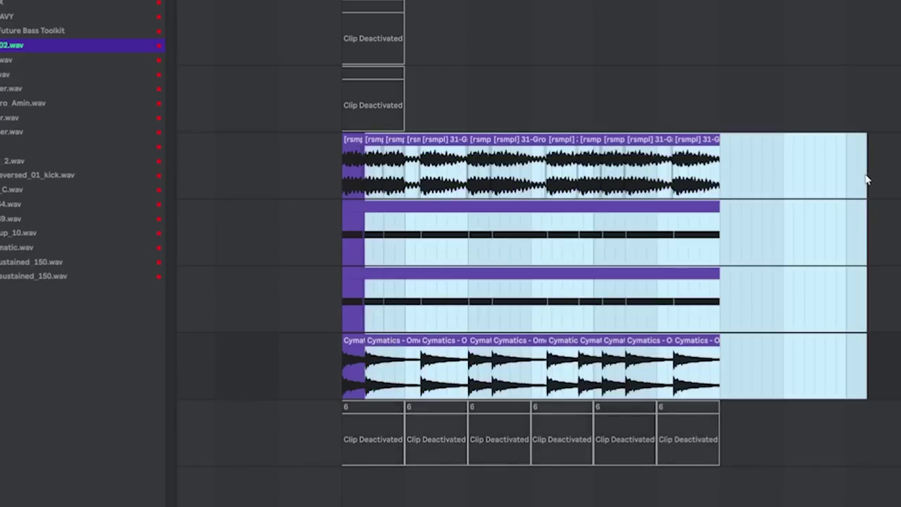
key(Delete)
click(383, 233)
key(ctrl+z)
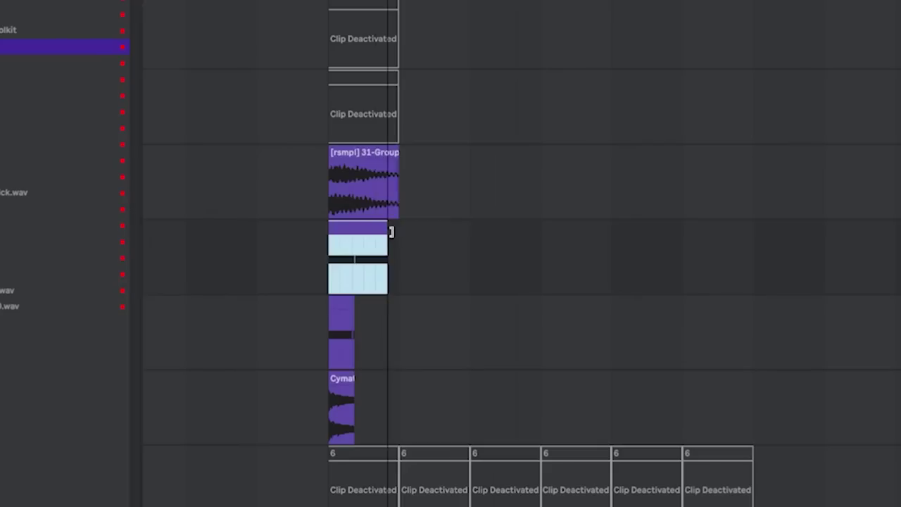
key(ctrl+d)
key(ctrl+d)
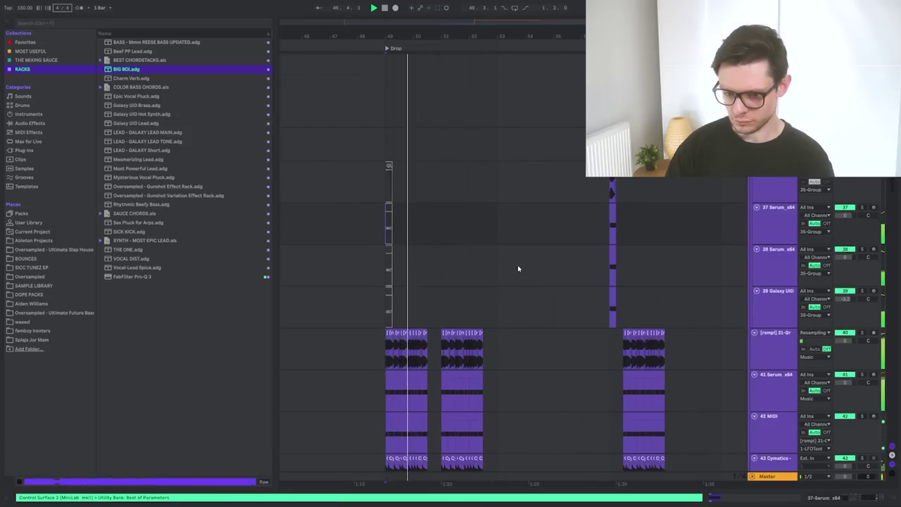
- Add a gleatch sample directly after the faded-in reversed snare clip in the drop
scroll(507, 204, down, 5)
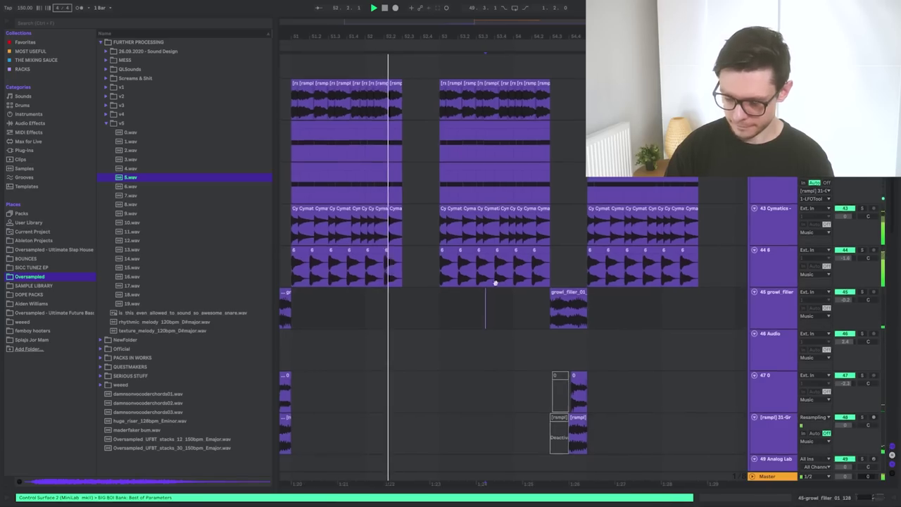
scroll(384, 156, up, 3)
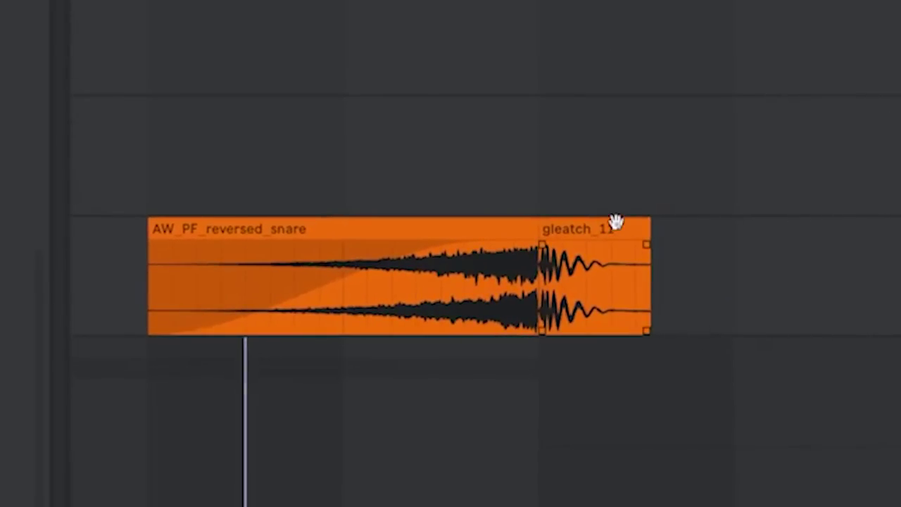
drag(615, 221, 211, 216)
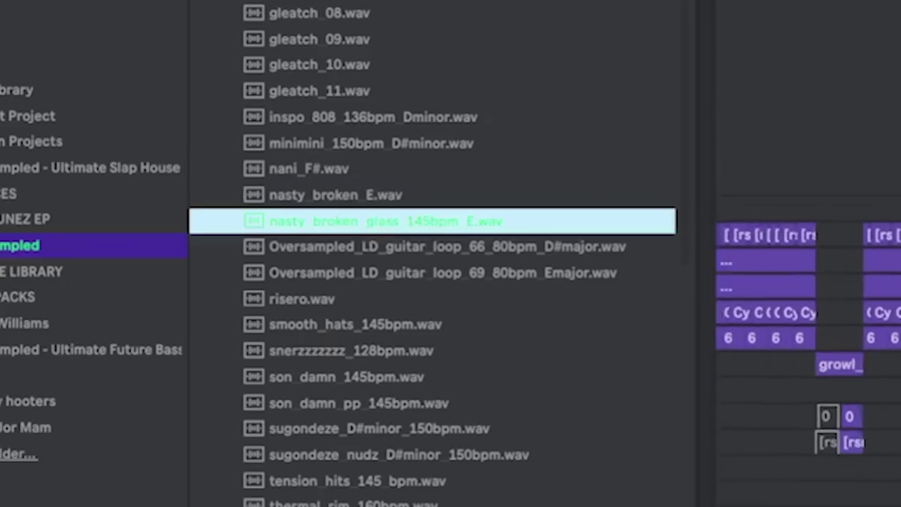
- Layer the nasty_broken_glass_145bpm_E sample under the bass phrase after bar 57 and extend it to the phrase's end
drag(394, 221, 533, 285)
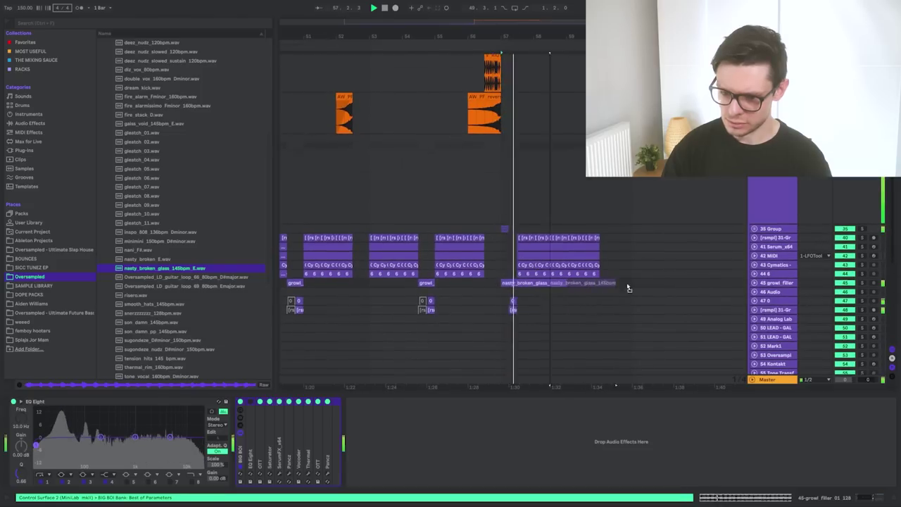
drag(688, 292, 560, 282)
key(space)
scroll(651, 289, down, 2)
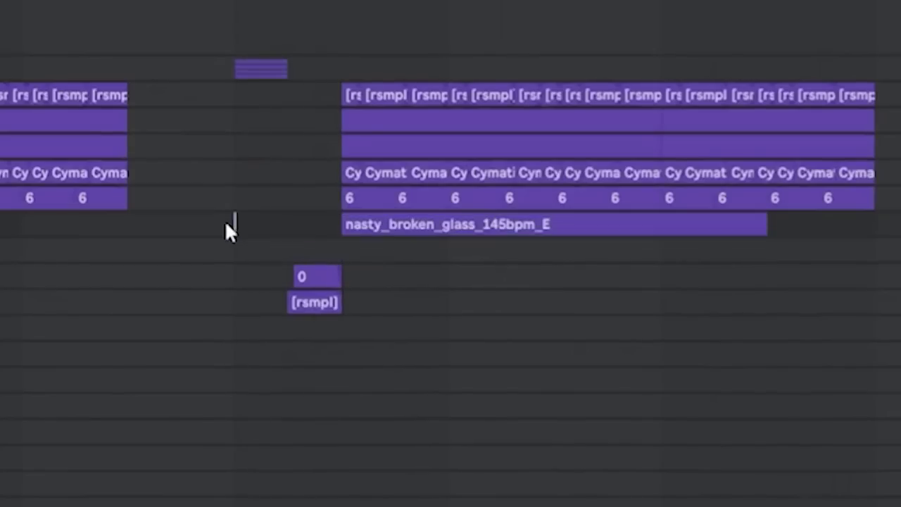
key(space)
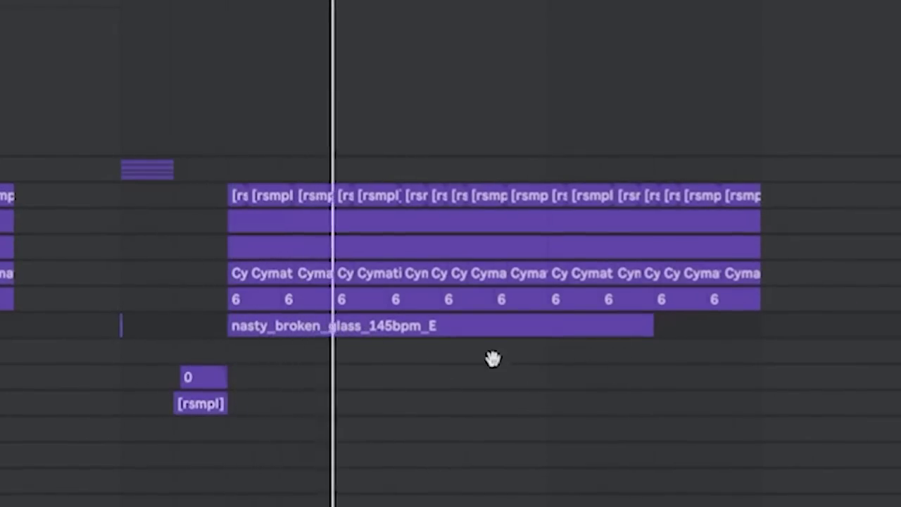
drag(524, 329, 630, 331)
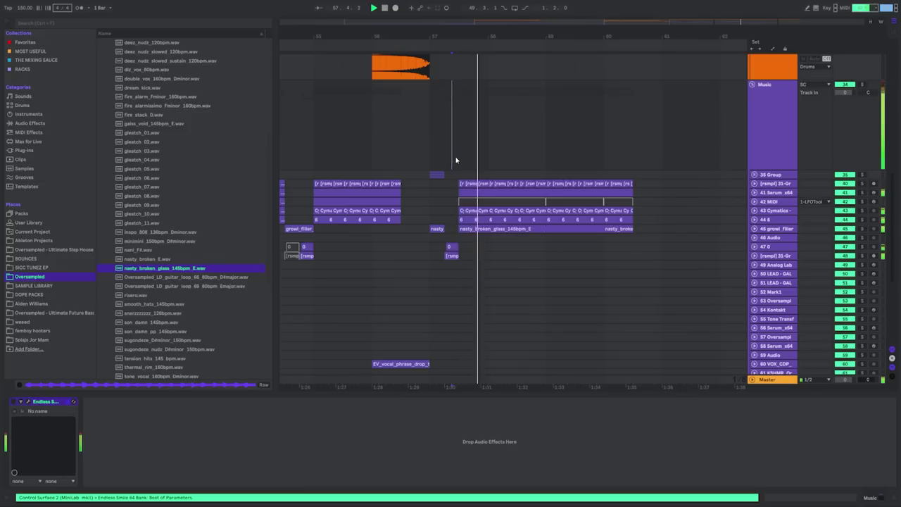
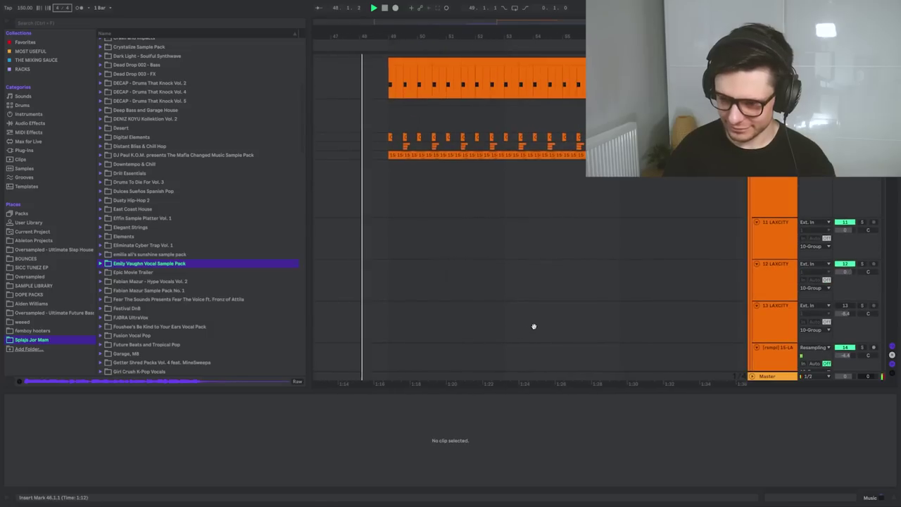
- Add an audio track and place a 7-reese_bass sample from the Oversampled folder at the gap between the drop's MIDI clips
scroll(533, 326, up, 5)
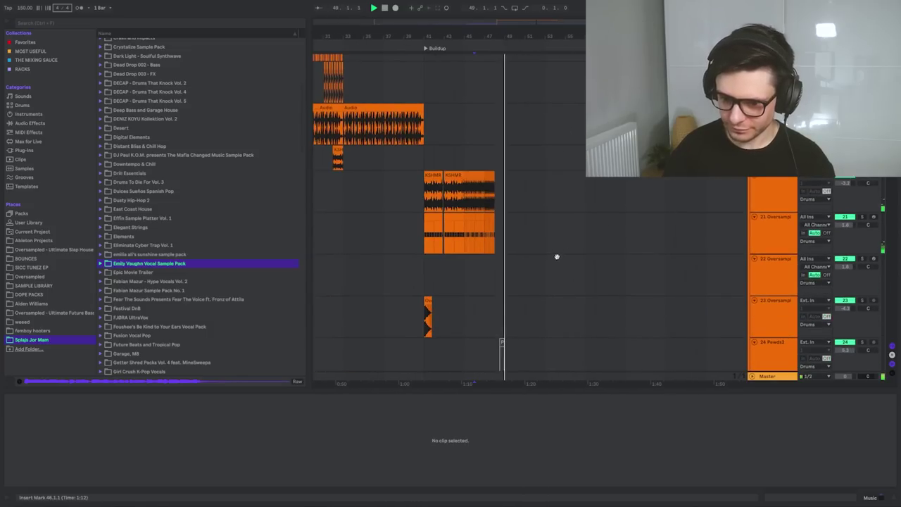
scroll(556, 257, down, 10)
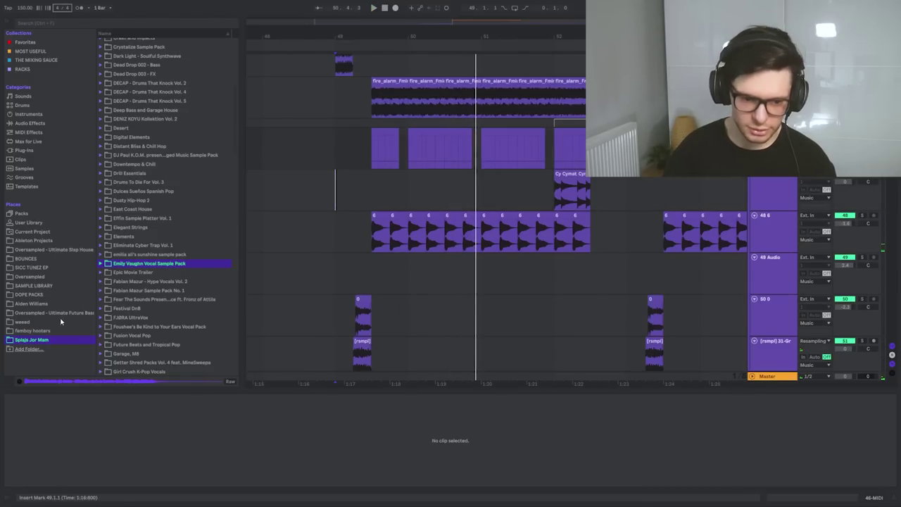
key(ctrl+t)
click(31, 277)
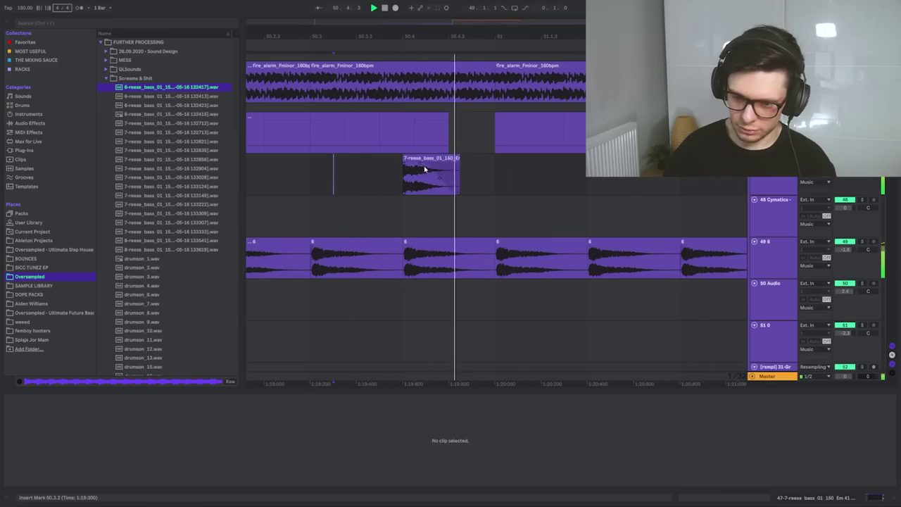
click(424, 169)
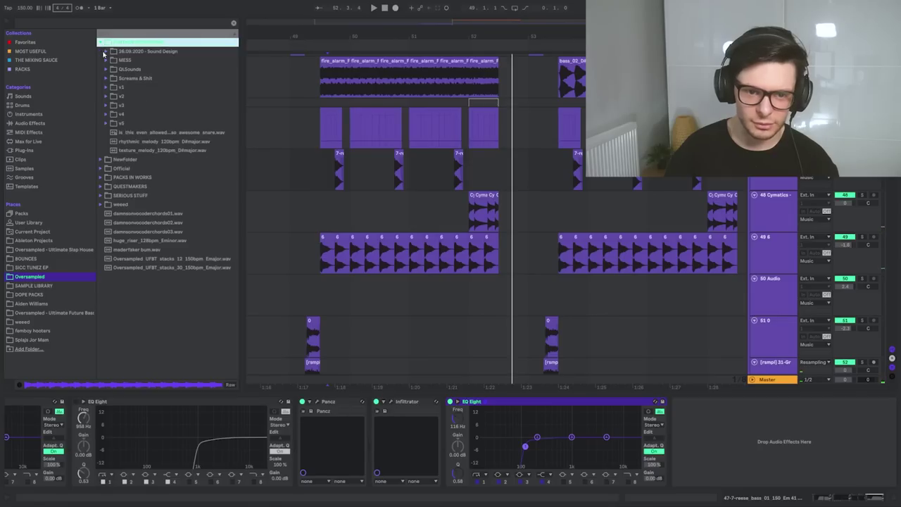
- Audition samples in the v5 folder and place 7.wav on the duplicated reese bass track beneath the first reese hit
click(109, 125)
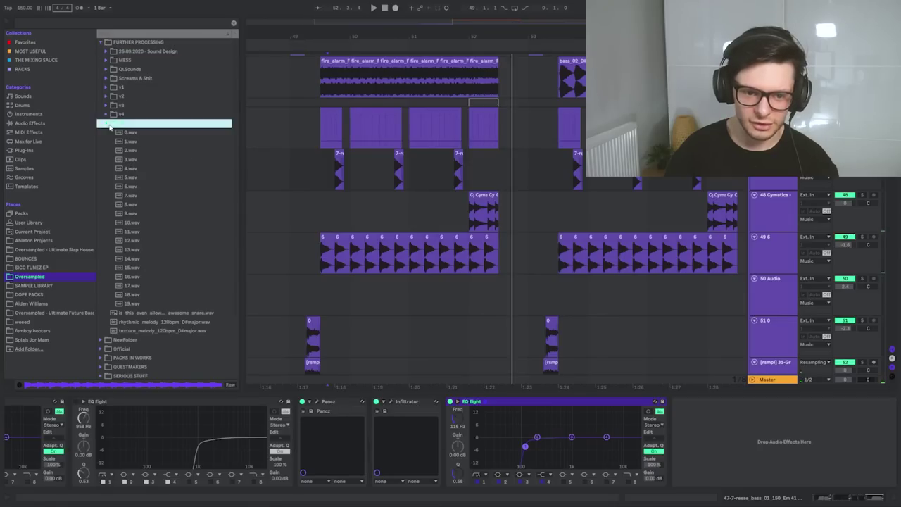
click(136, 169)
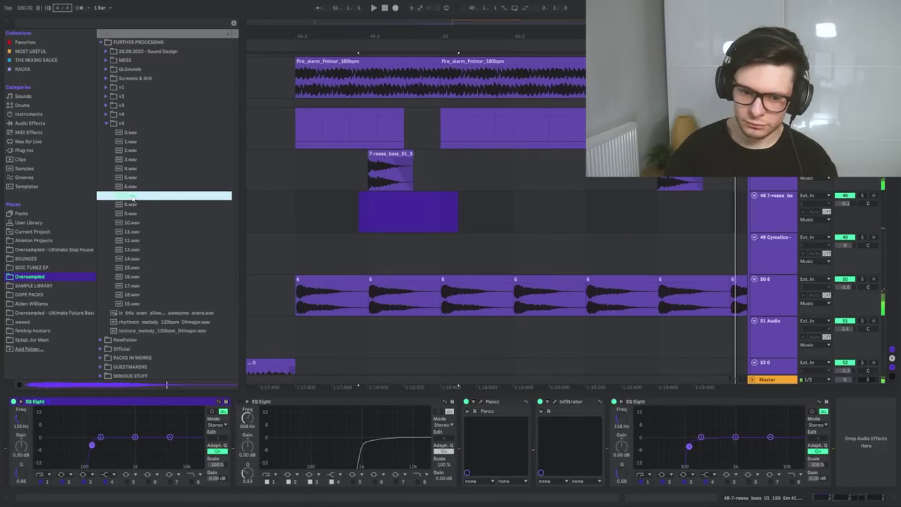
drag(132, 200, 416, 211)
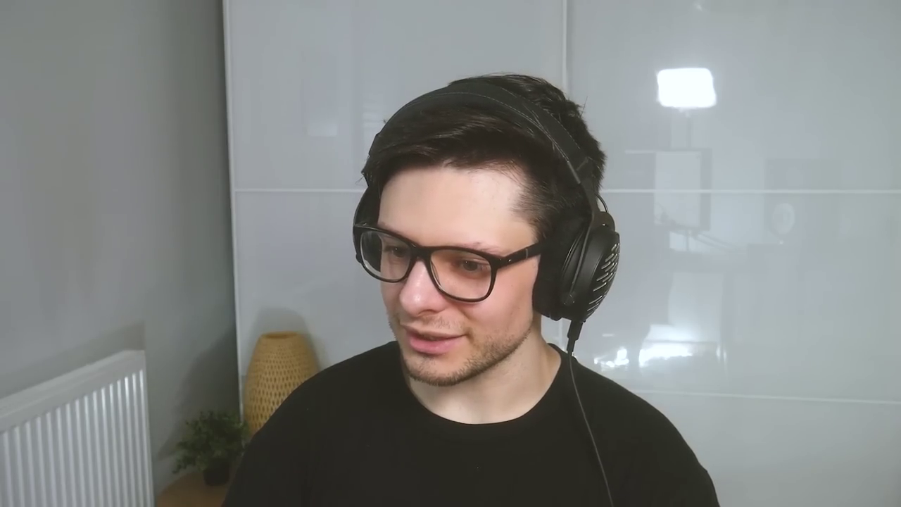
drag(421, 331, 236, 220)
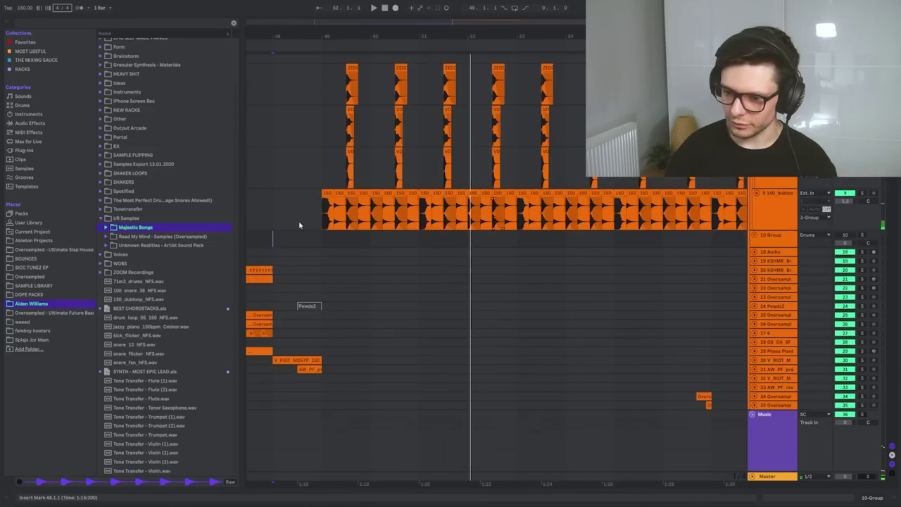
- Duplicate the four short faded BRLY_ALVE hits across the drop's first four bars
key(space)
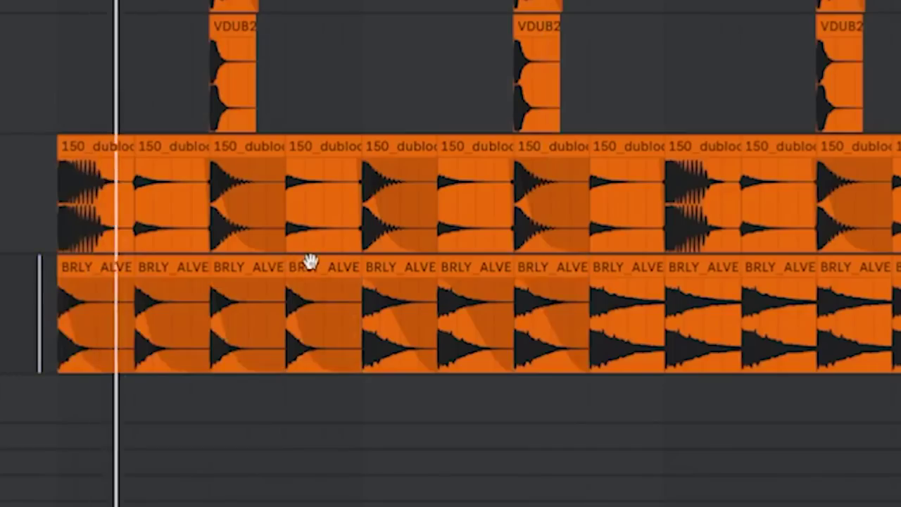
drag(312, 258, 96, 275)
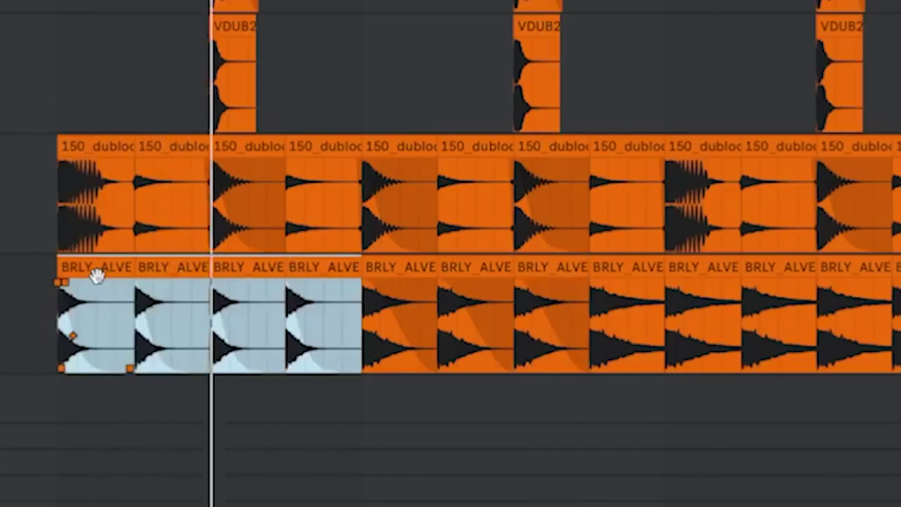
key(ctrl+d)
key(ctrl+d)
scroll(99, 239, down, 3)
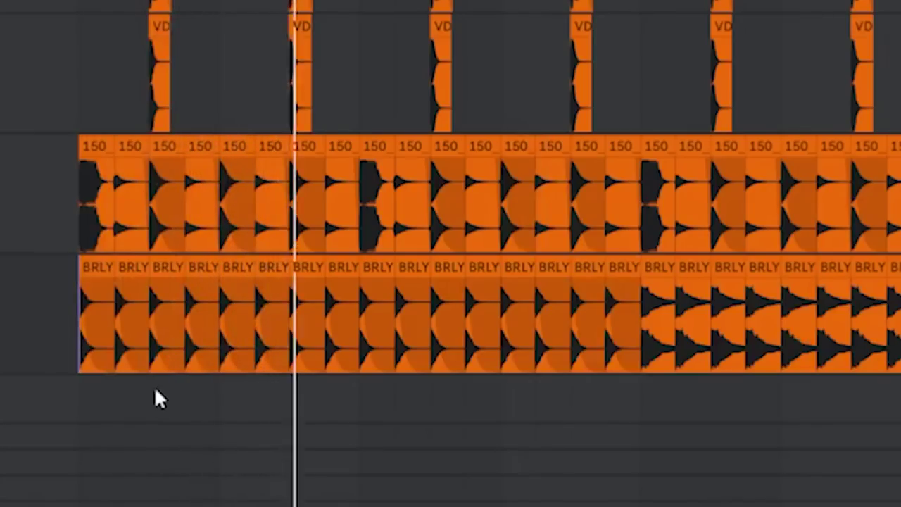
- Repeat a BRLY_ALVE open hi-hat ride hit along the drop under the 150_dubloop clips
click(92, 347)
click(387, 246)
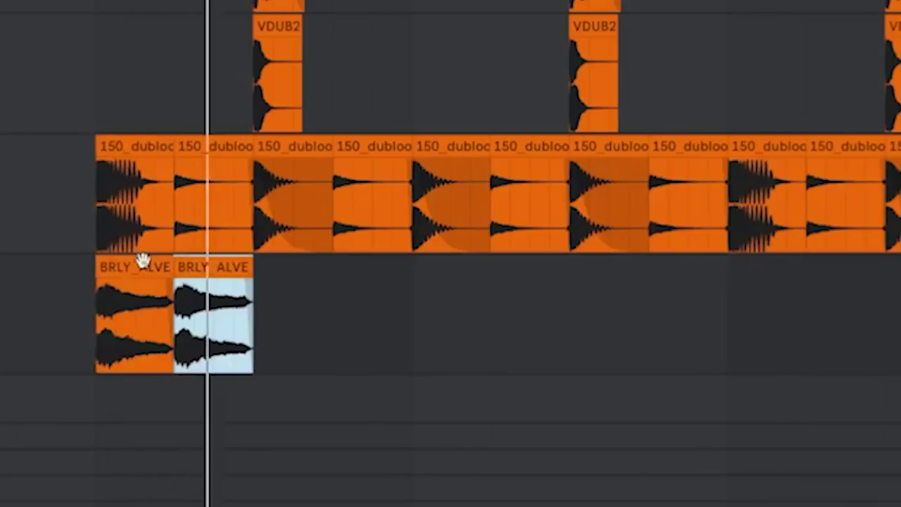
shift+click(342, 242)
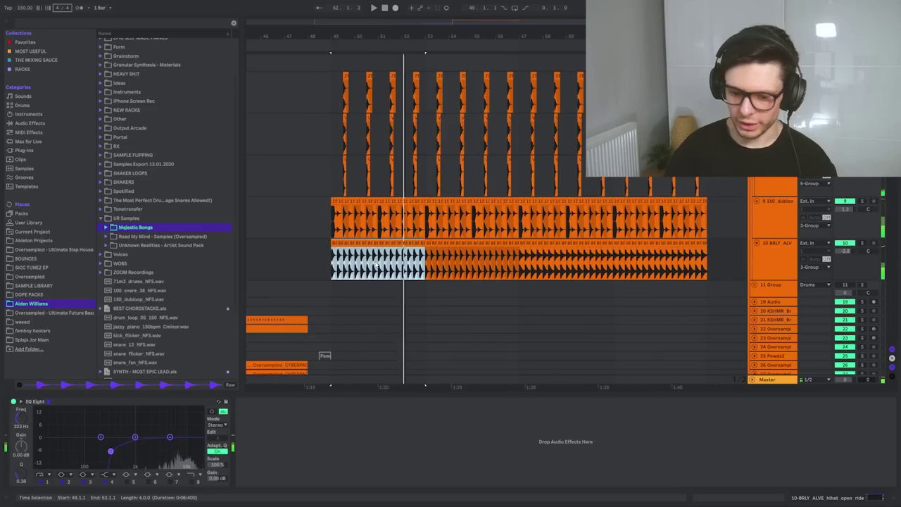
- Add Pancz after the EQ Eight on the BRLY_ALVE hi-hat track
key(ctrl+f)
text(pancz)
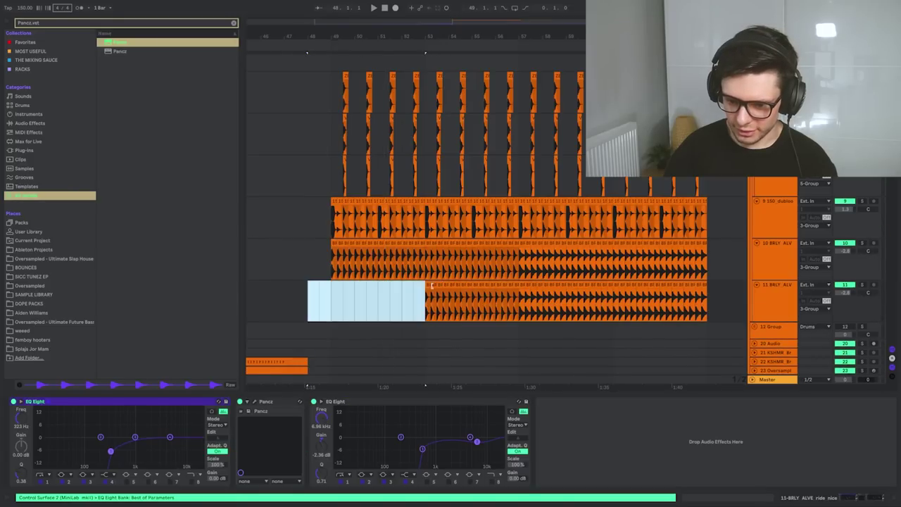
- Add Pancz after the Frequency Shifter on the kick track and on the clap group, checking the hits in playback
scroll(359, 301, up, 5)
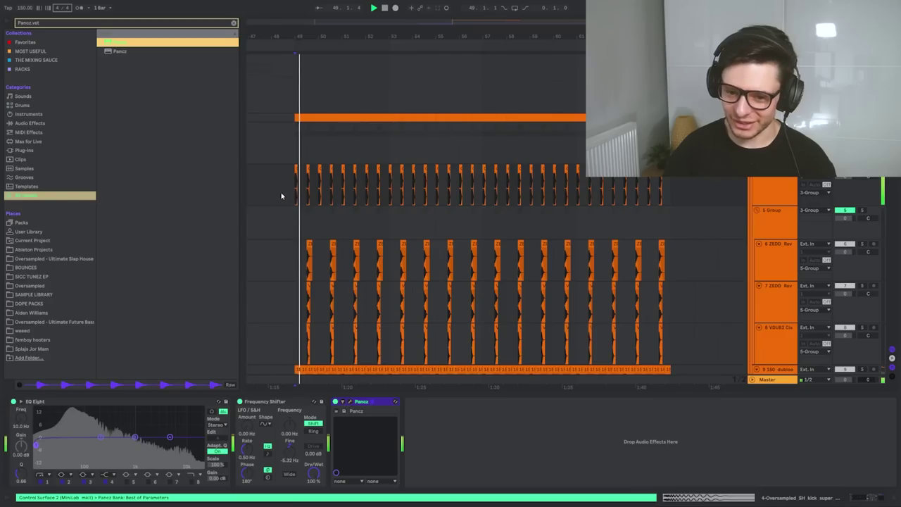
key(ctrl+alt+p)
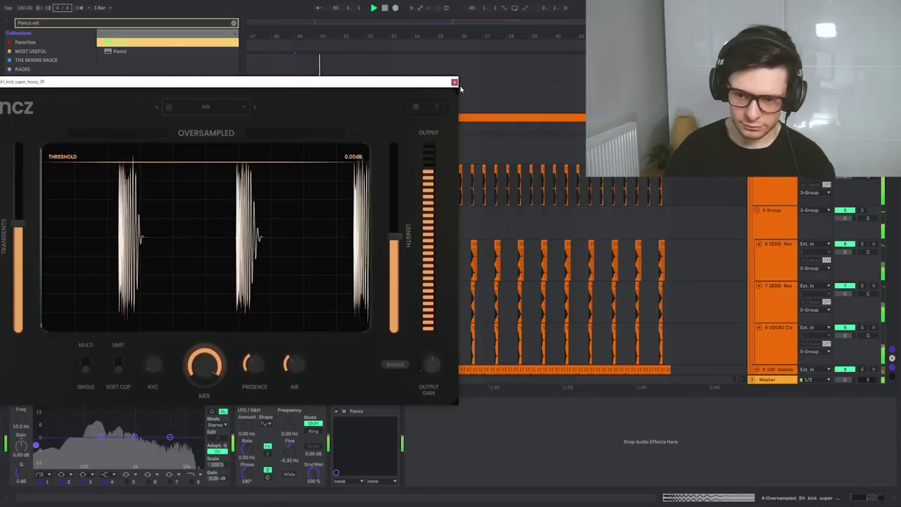
key(ctrl+alt+p)
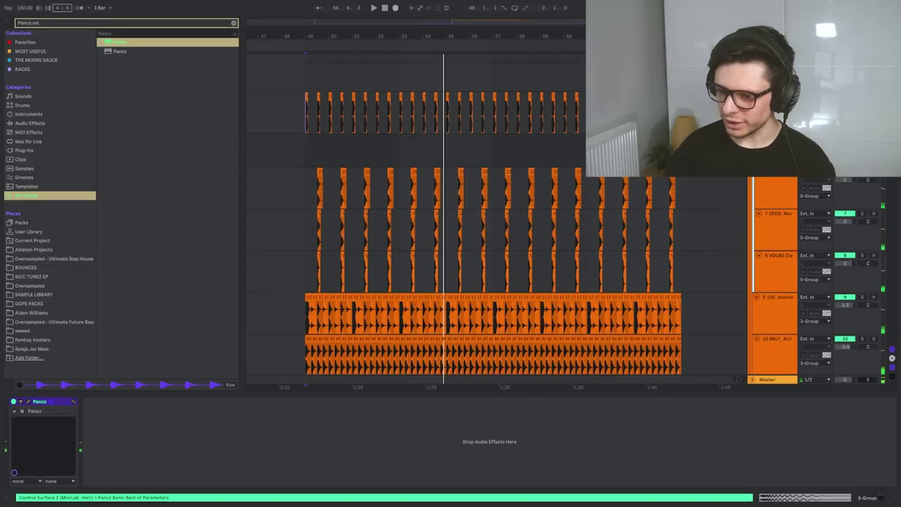
scroll(573, 185, down, 3)
scroll(489, 163, up, 3)
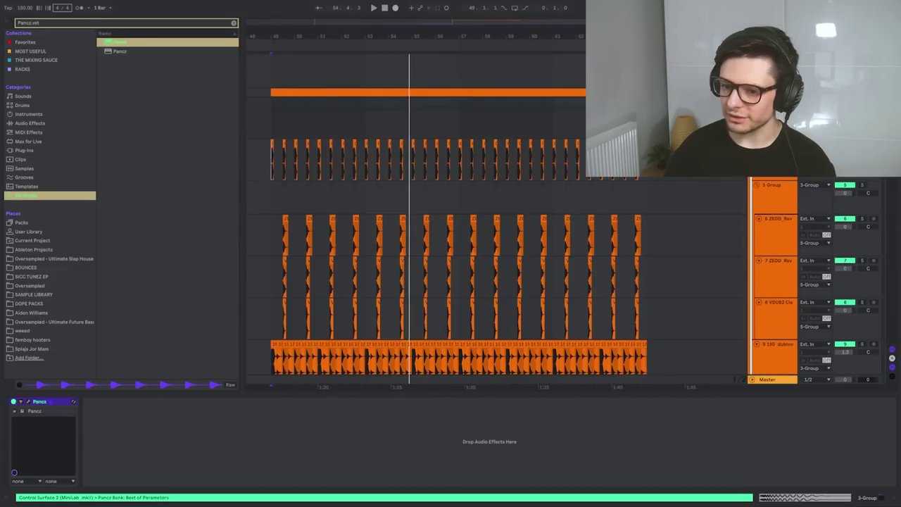
- Group the 150_dubloop and BRLY_ALVE cymbal tracks and duck them with LFOTool, using a deeper volume curve at rate 1/2
scroll(776, 192, down, 3)
click(776, 192)
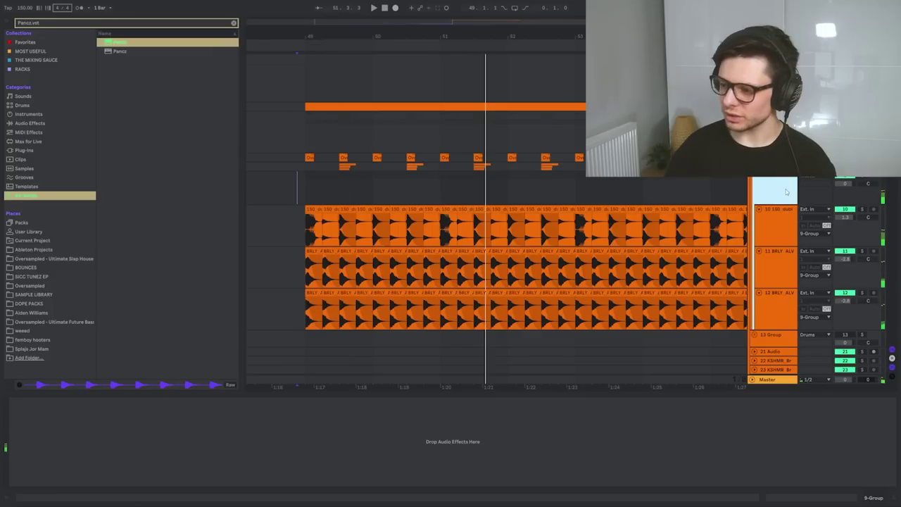
click(817, 209)
click(822, 208)
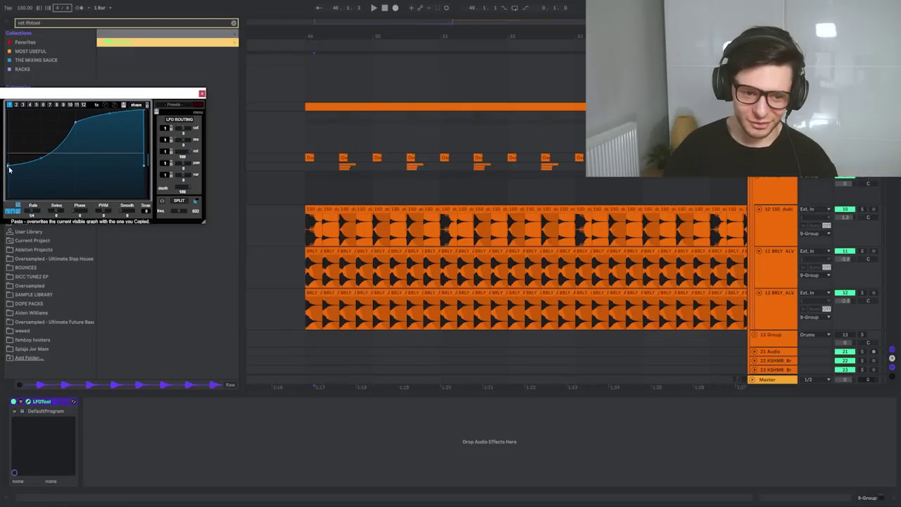
drag(10, 169, 9, 195)
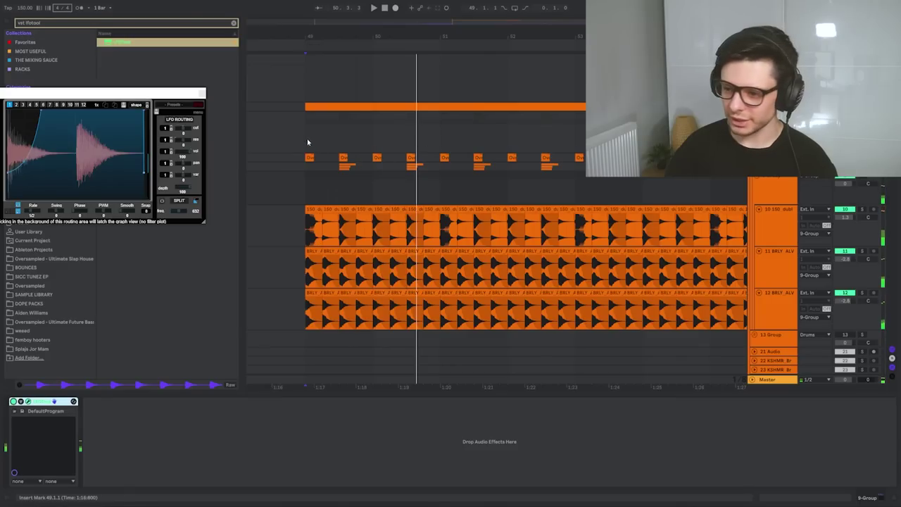
click(202, 94)
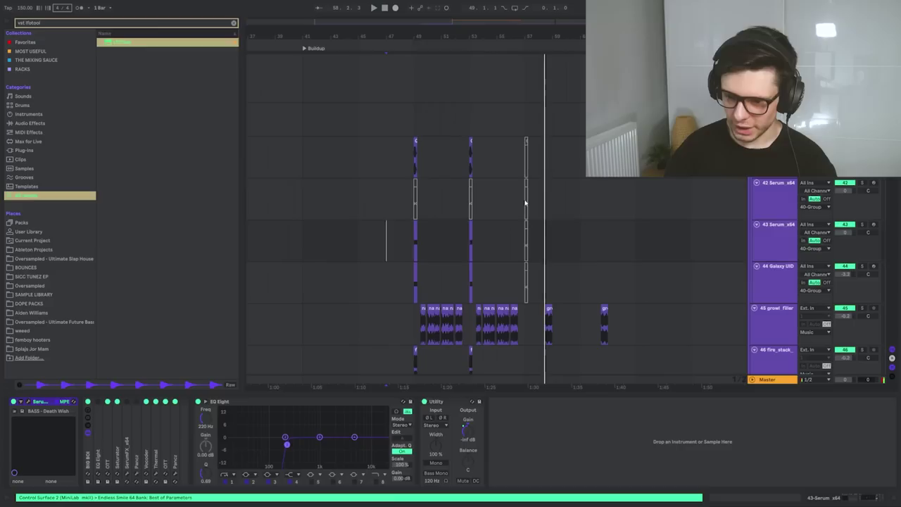
- Locate the V_RIOT_MDSTP_150 fill sample in the browser and assemble short drum fills from that series before bars 49 and 57
scroll(529, 227, up, 3)
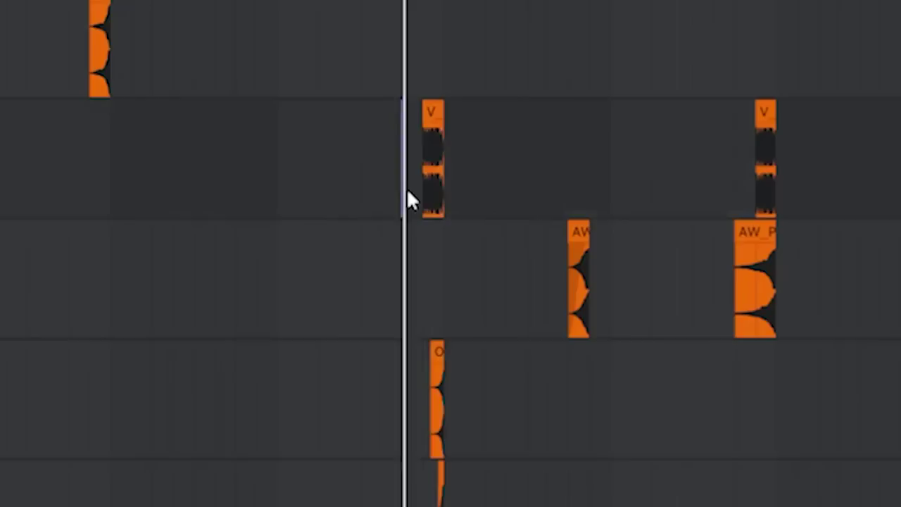
right_click(344, 94)
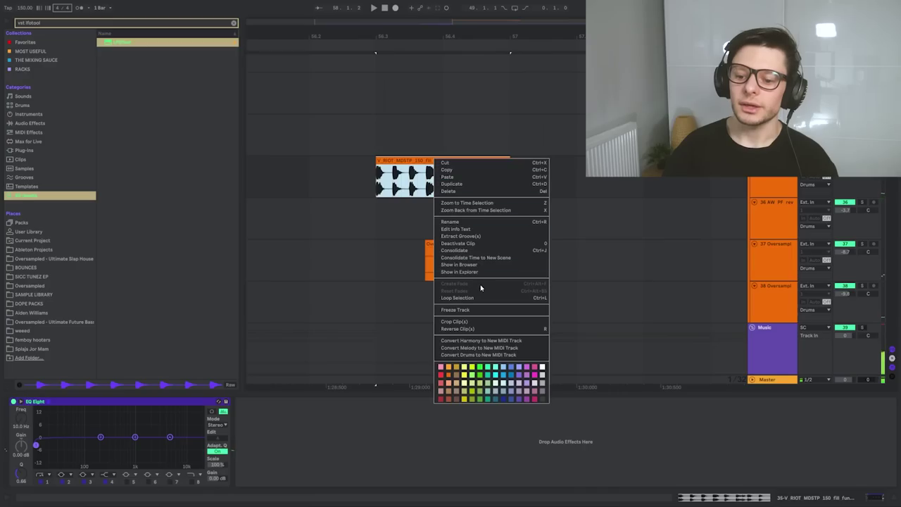
click(476, 264)
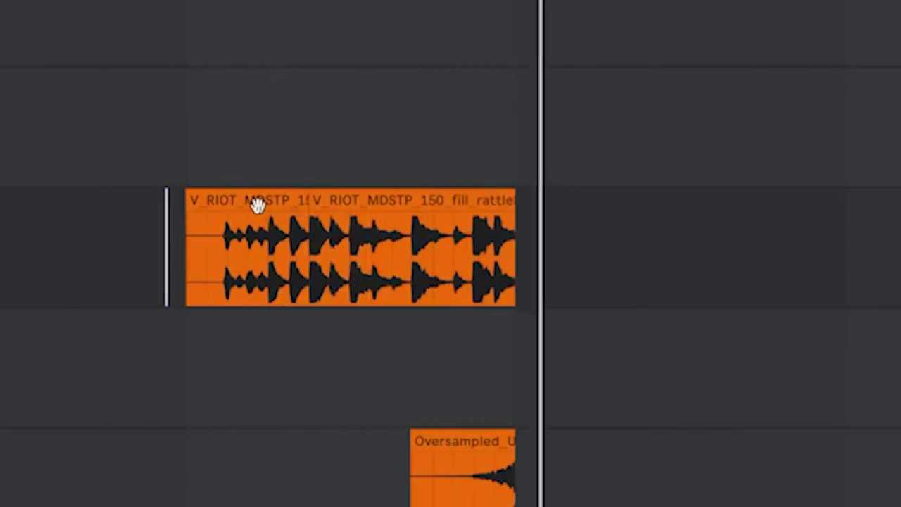
click(82, 228)
key(minus)
key(plus)
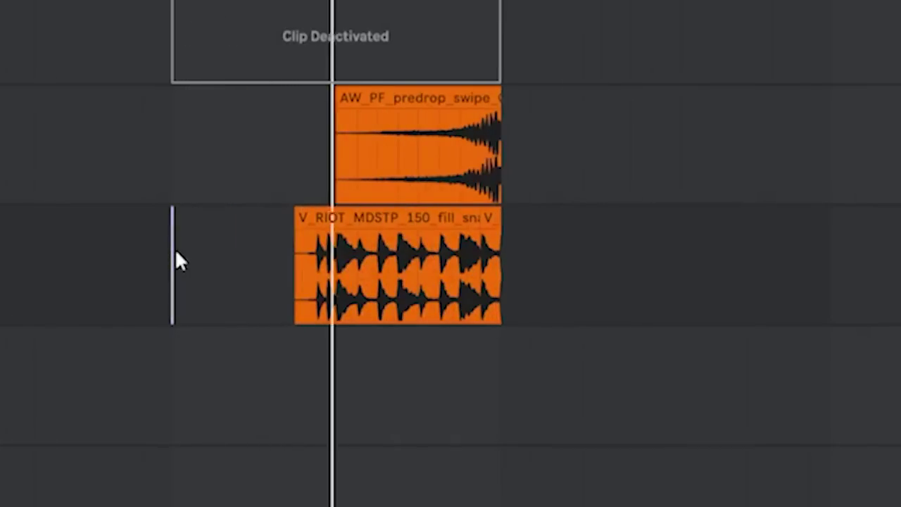
scroll(174, 248, down, 3)
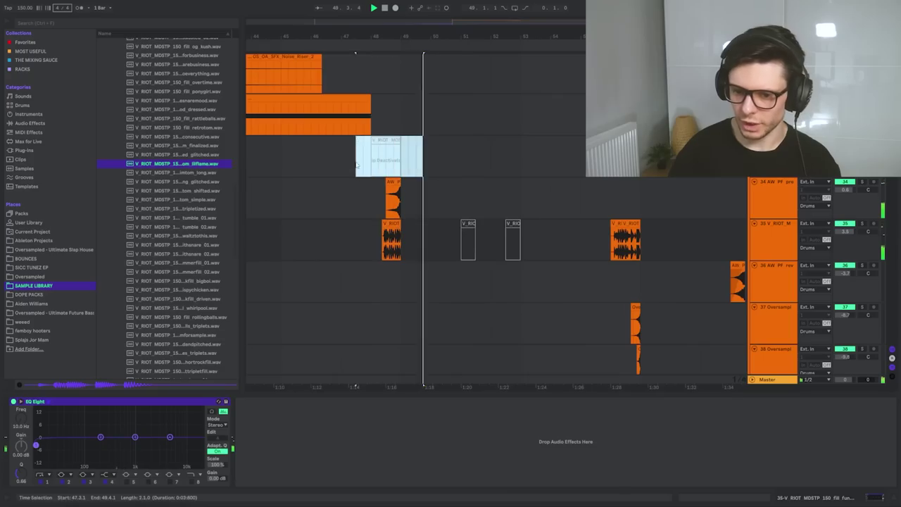
- Repeat the KSHMR brass sustain clips from bar 65 to 73 and add Infiltrator after Thermal on their track
scroll(453, 227, down, 2)
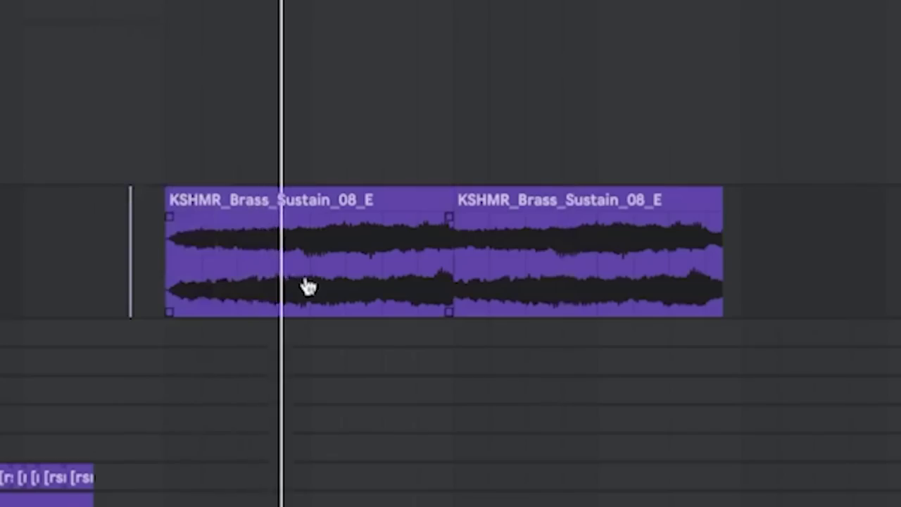
click(304, 286)
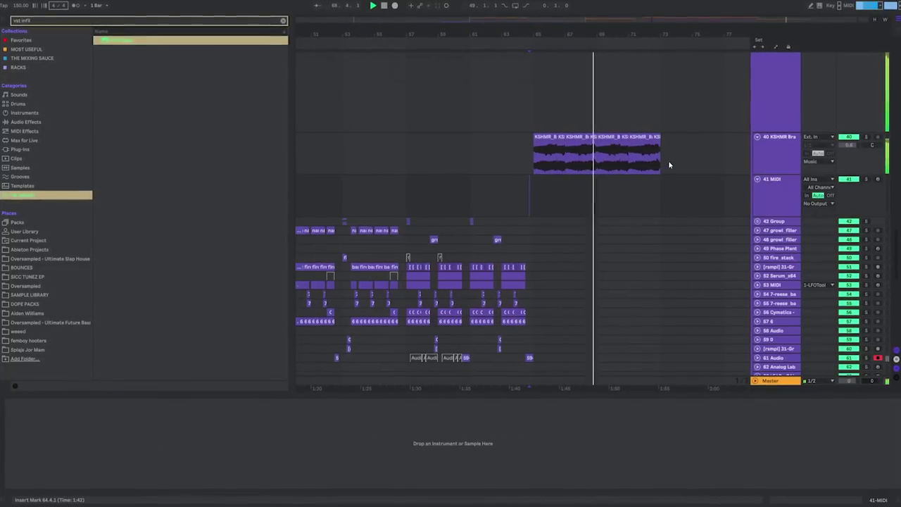
click(459, 165)
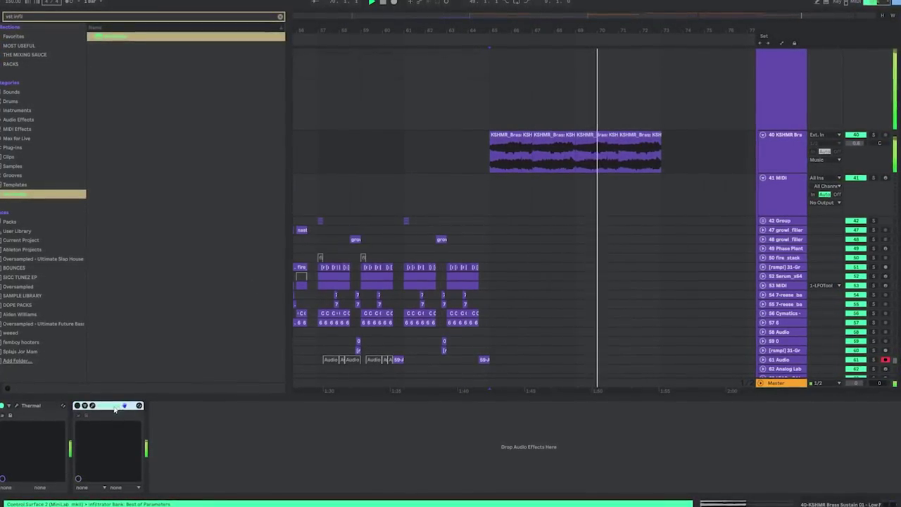
- Write the CYBERPACK lead_oneshot_18_C melody in a four-bar looped clip, starting with a two-bar G3 note
click(490, 196)
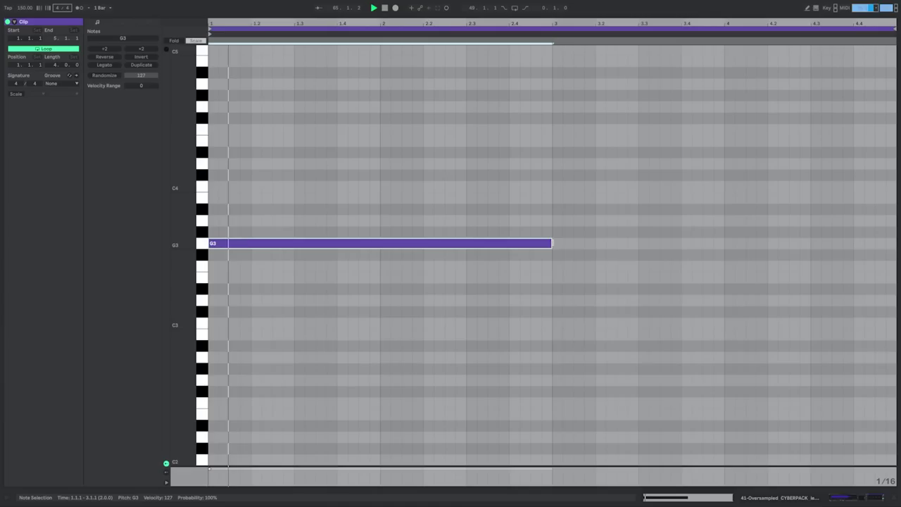
mouse_move(895, 245)
mouse_down()
mouse_move(571, 249)
mouse_move(858, 223)
mouse_up()
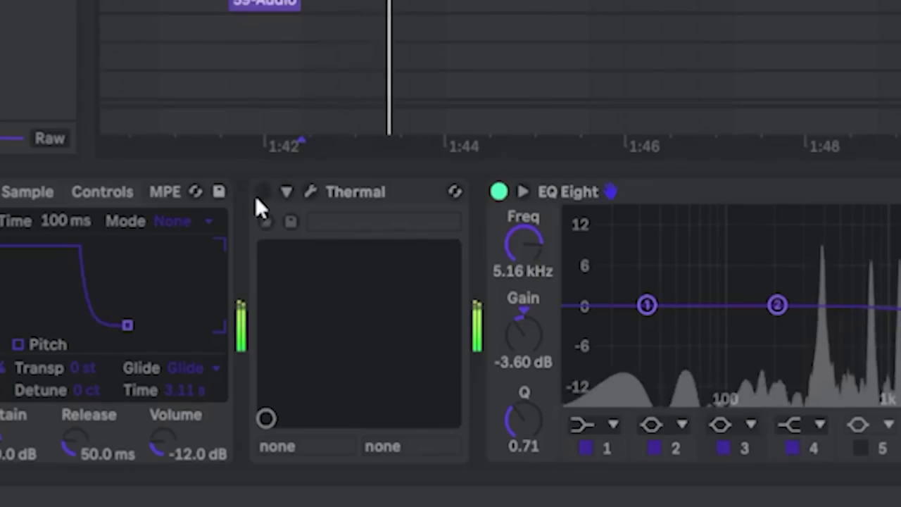
- Compare the CYBERPACK lead with and without Thermal, and adjust the selectivity in soothe2
click(261, 192)
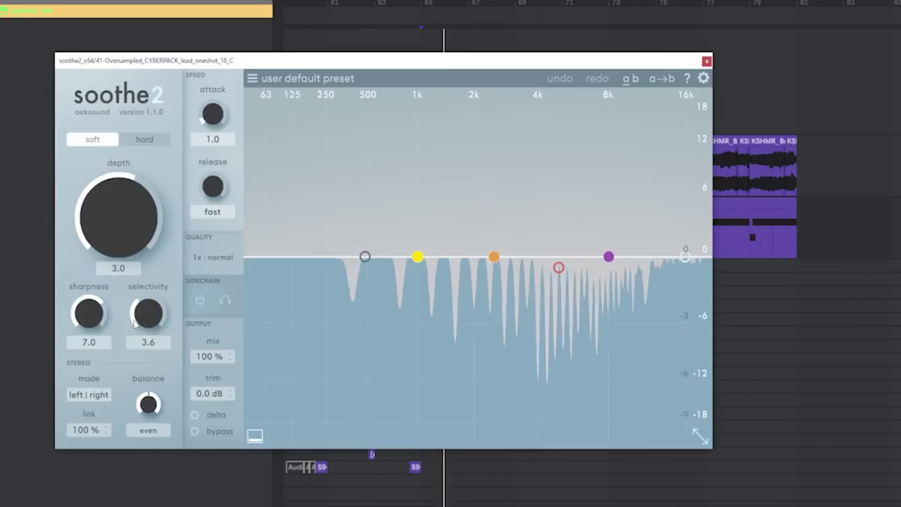
drag(99, 255, 99, 271)
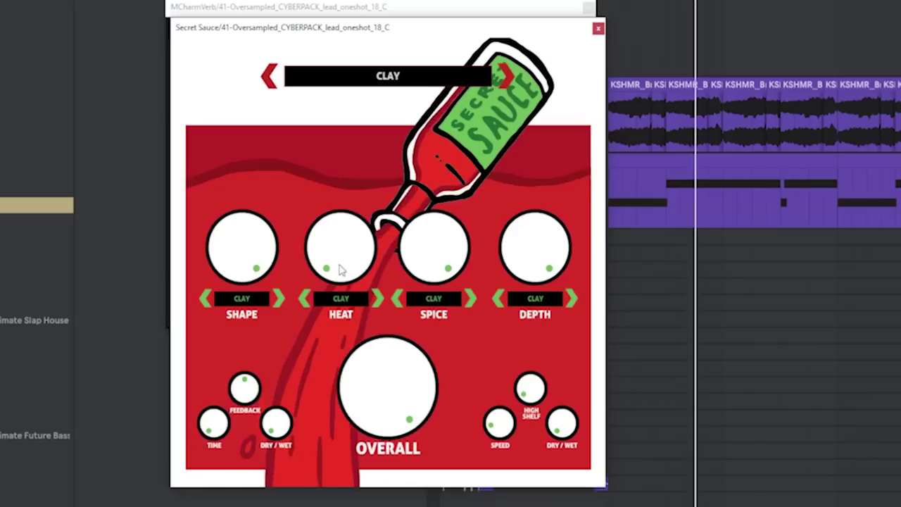
- Raise the Heat amount in Secret Sauce with the CLAY preset on the CYBERPACK lead, and close the plug-in windows
drag(342, 266, 342, 120)
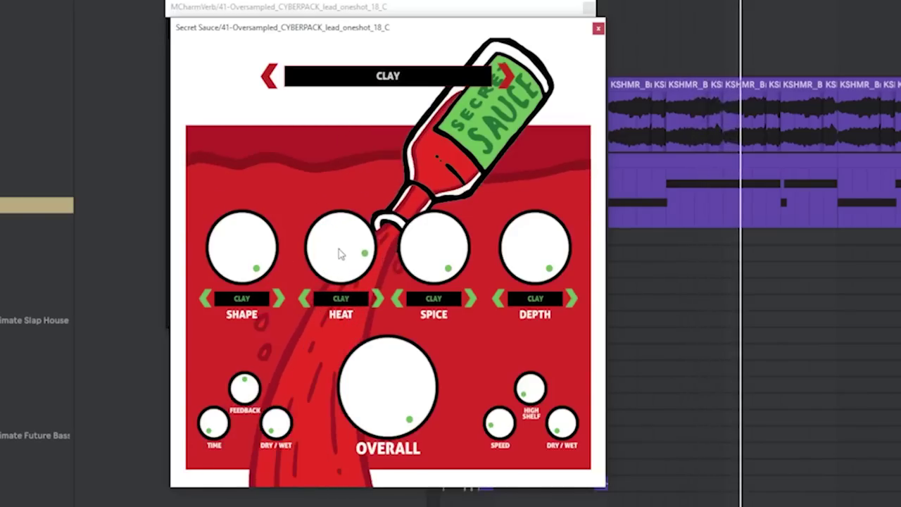
drag(342, 252, 368, 497)
drag(354, 263, 354, 176)
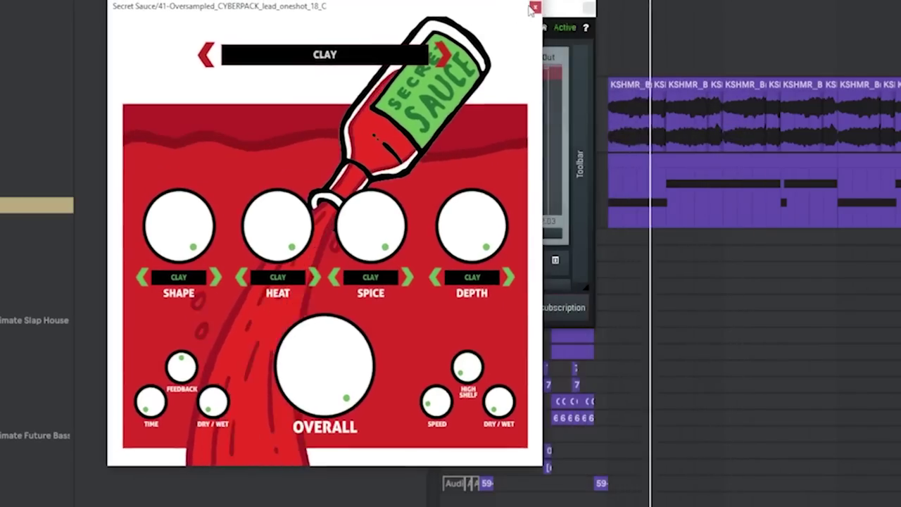
click(597, 29)
click(587, 7)
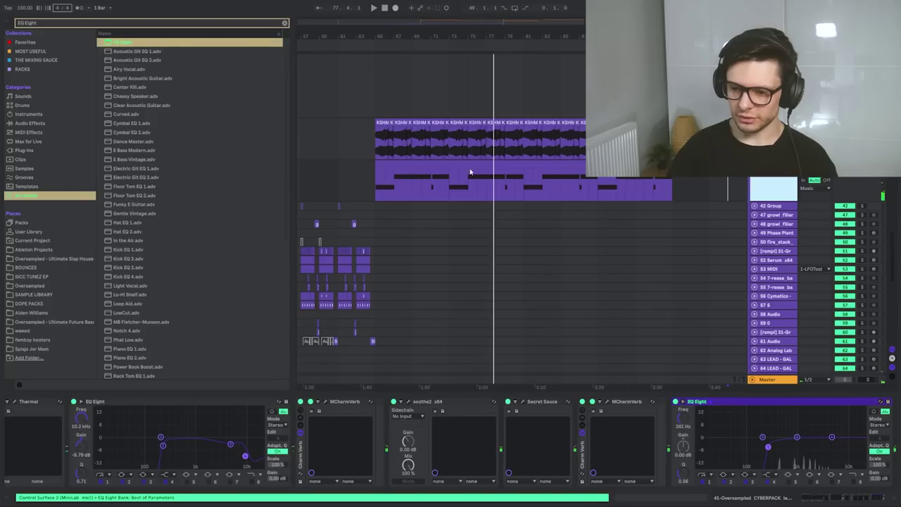
- Insert an audio track with EQ Eight below the lead, and repeat the resampled 12-VOX_AVS vocal oneshot adlib there from bar 81
drag(123, 42, 481, 183)
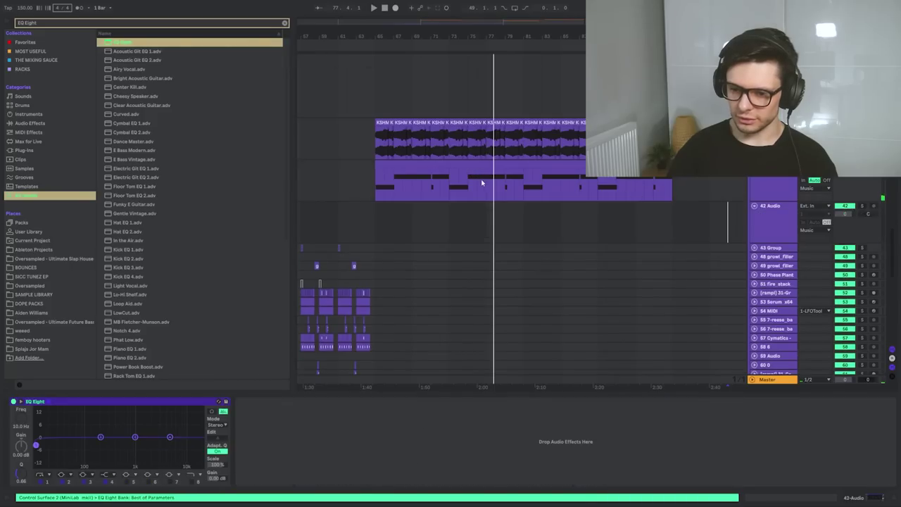
key(space)
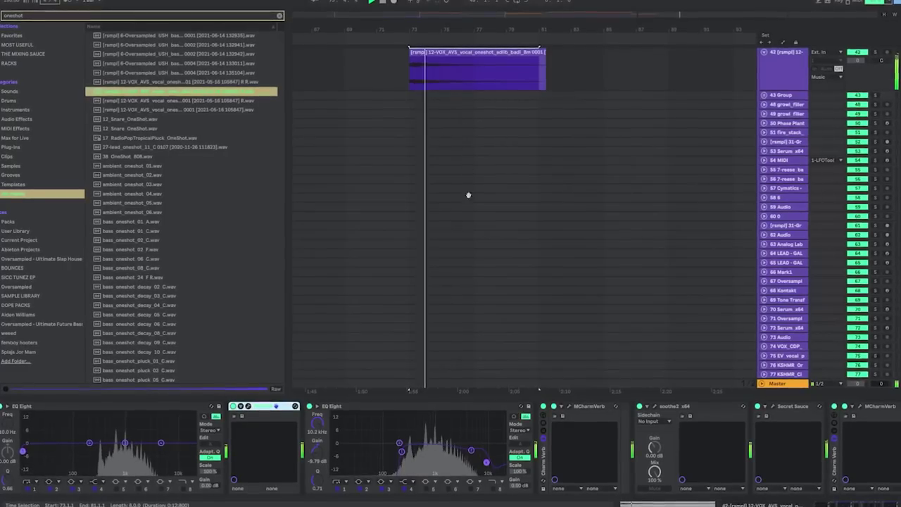
scroll(469, 195, up, 3)
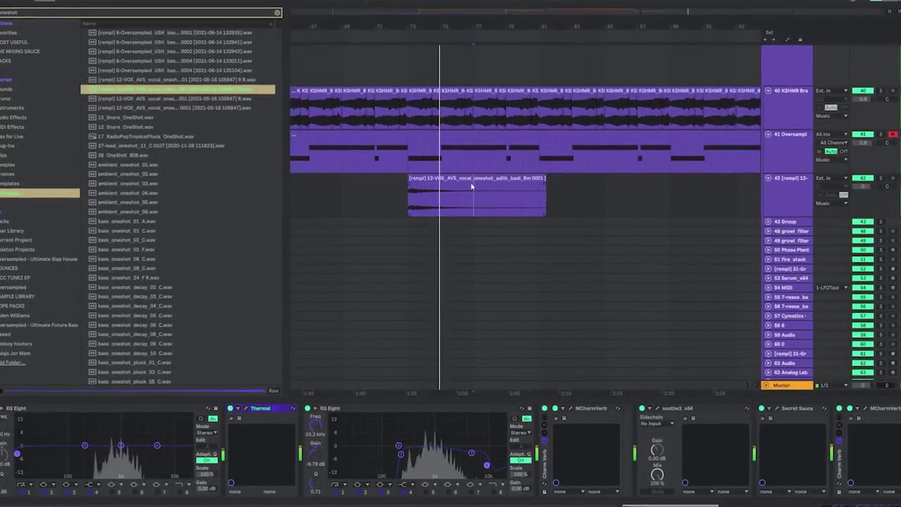
click(471, 187)
key(ctrl+d)
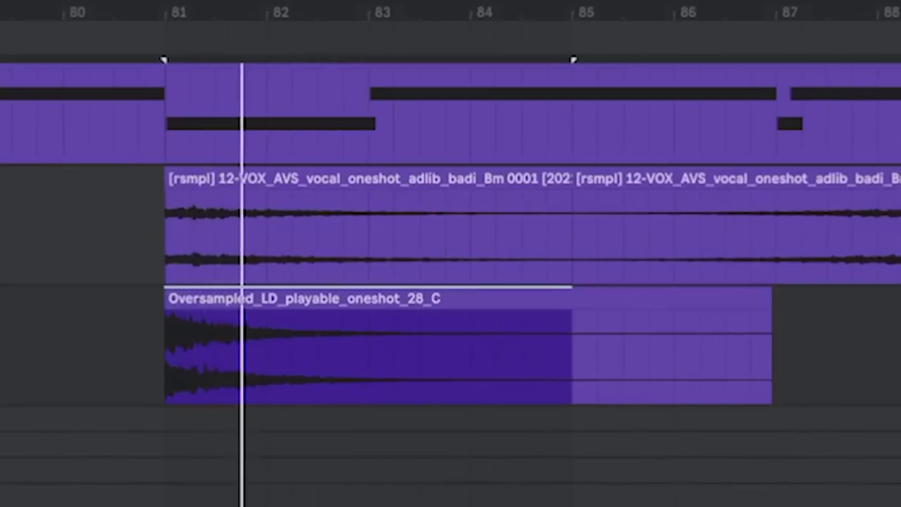
- Arrange Oversampled_LD_playable_oneshot_28_C from bar 81 to 89 as one-bar slices ending in four half-bar slices
click(223, 357)
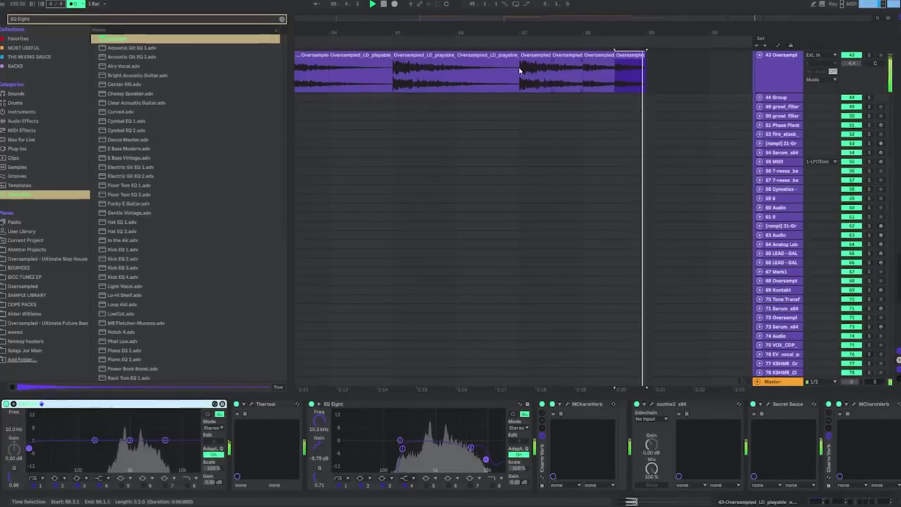
click(519, 70)
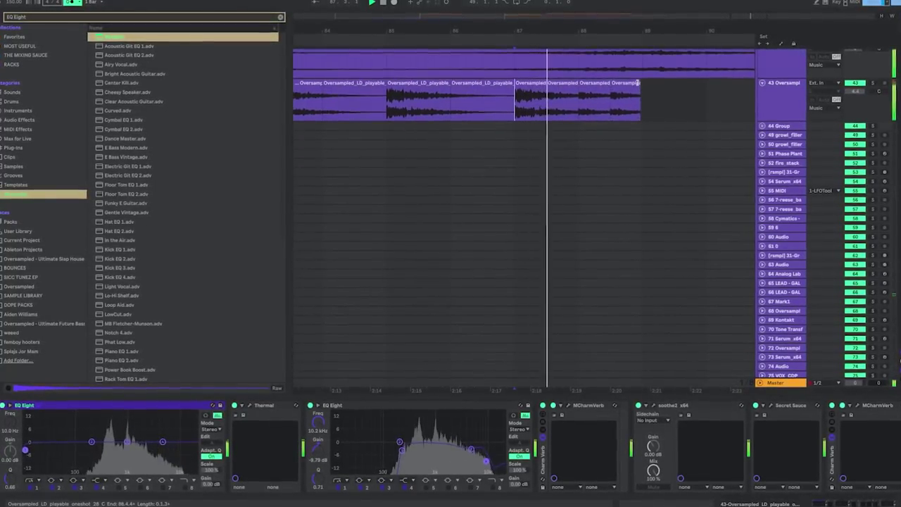
scroll(645, 90, down, 3)
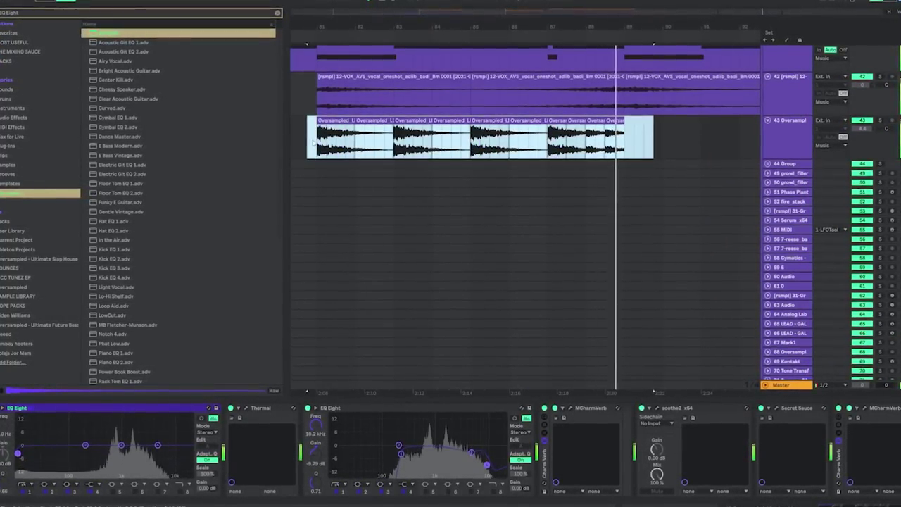
click(311, 148)
scroll(413, 153, up, 2)
scroll(413, 153, down, 3)
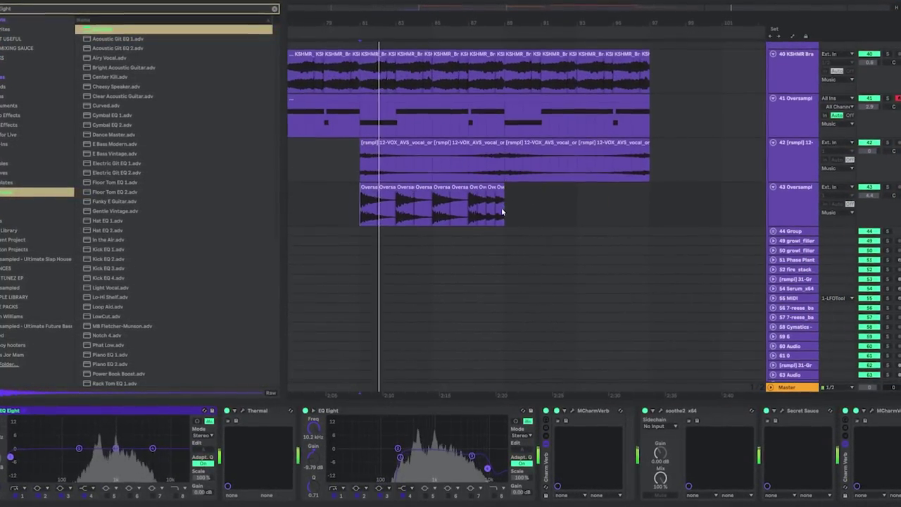
- Open Infiltrator's preset browser on the KSHMR brass track
click(414, 153)
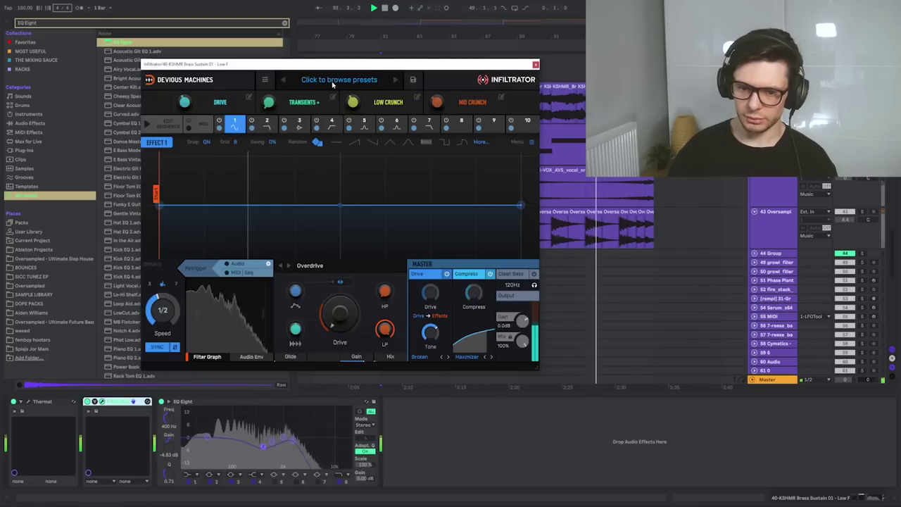
click(333, 81)
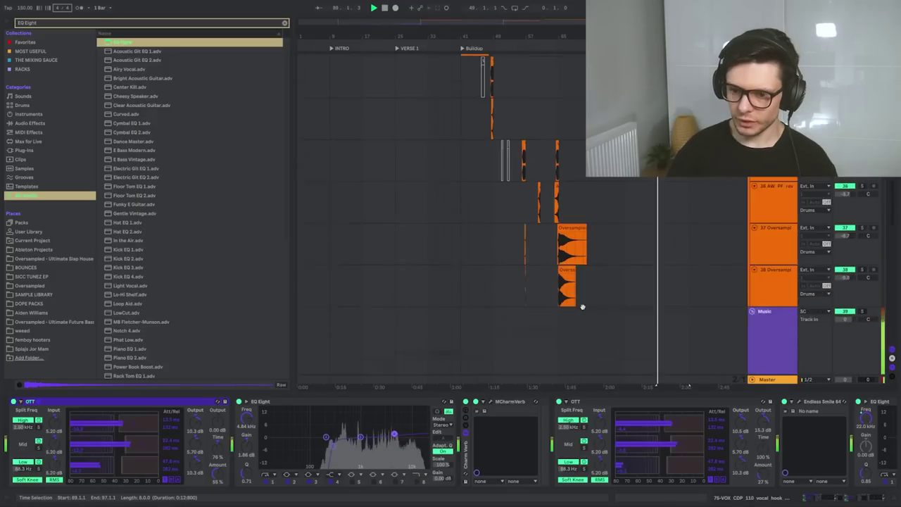
- Duplicate the Oversampled USH snare pattern and KSHMR_Break_Beat_Loop_08_150 across the second buildup, leaving a short gap between repeats
scroll(584, 306, up, 5)
scroll(538, 250, down, 3)
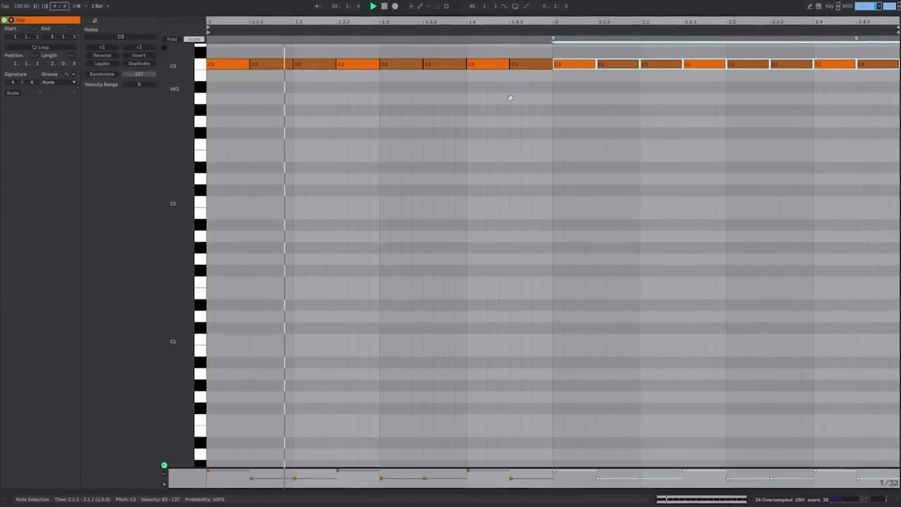
scroll(504, 131, up, 3)
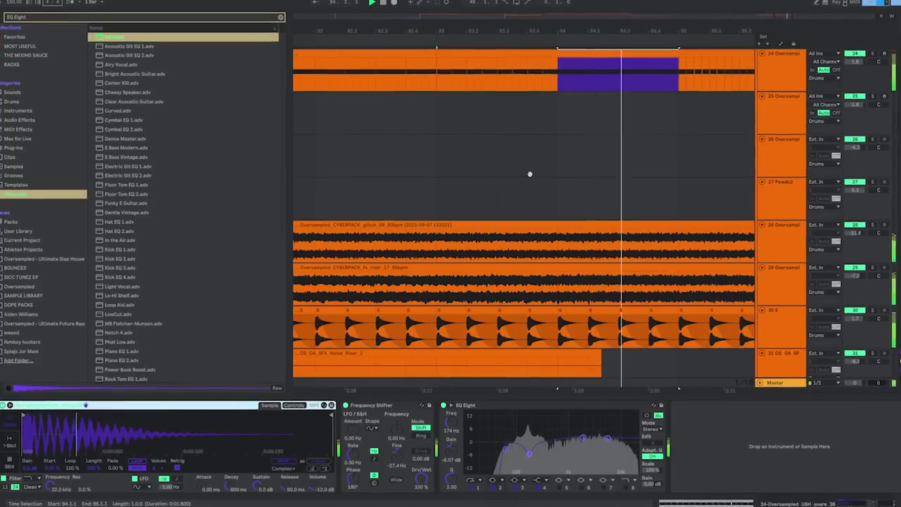
scroll(602, 145, up, 5)
key(ctrl+d)
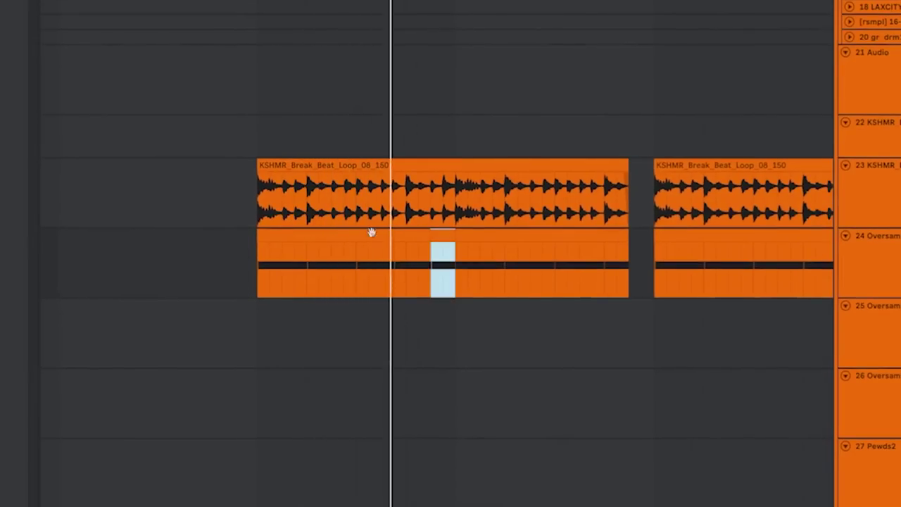
click(338, 232)
key(ctrl+d)
click(635, 272)
- Repeat the one-bar pattern of four kicks on the Oversampled SH kick track from bar 89 through the buildup
scroll(551, 241, down, 1)
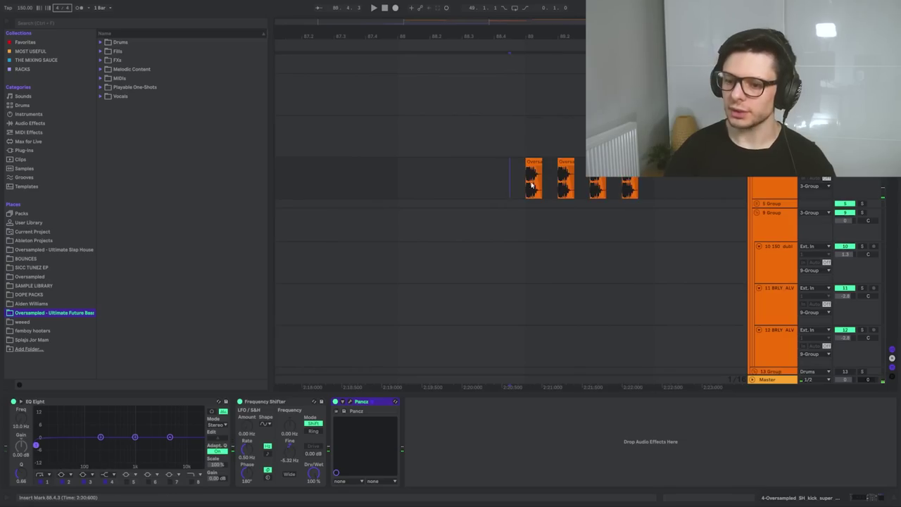
key(space)
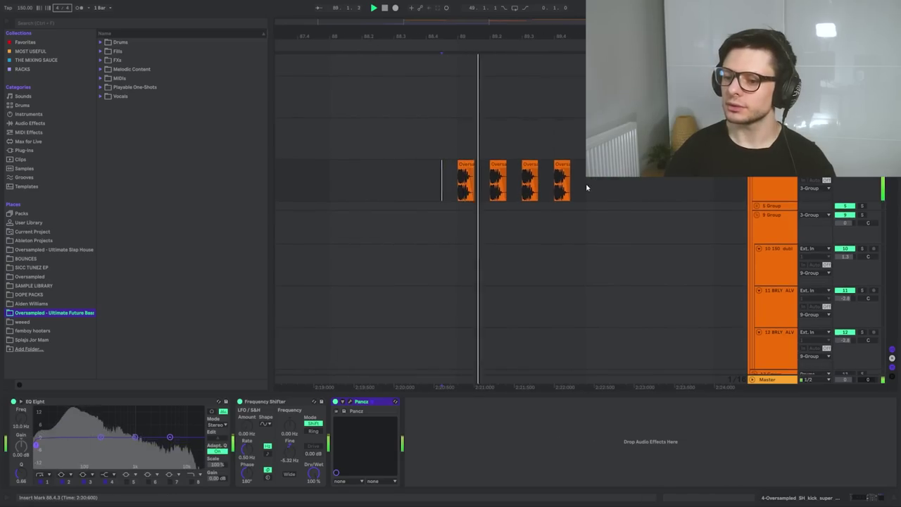
drag(653, 184, 521, 193)
key(ctrl+d)
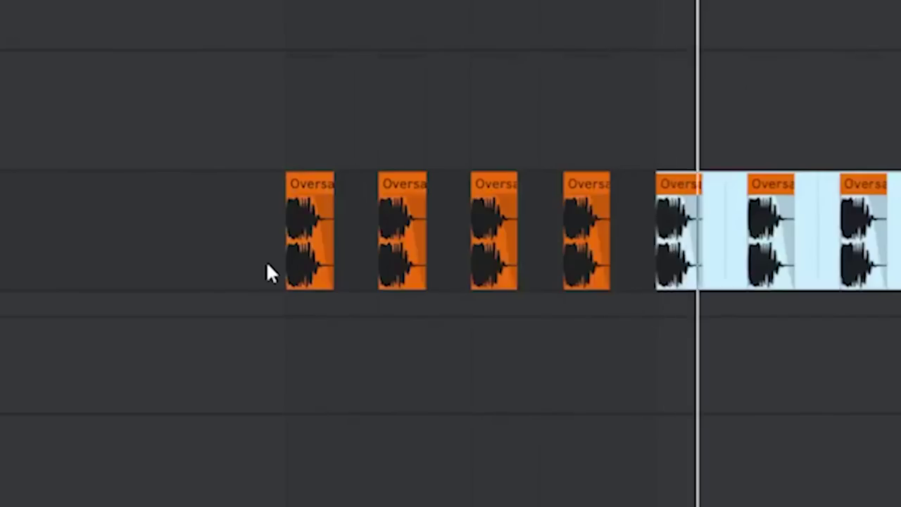
key(minus)
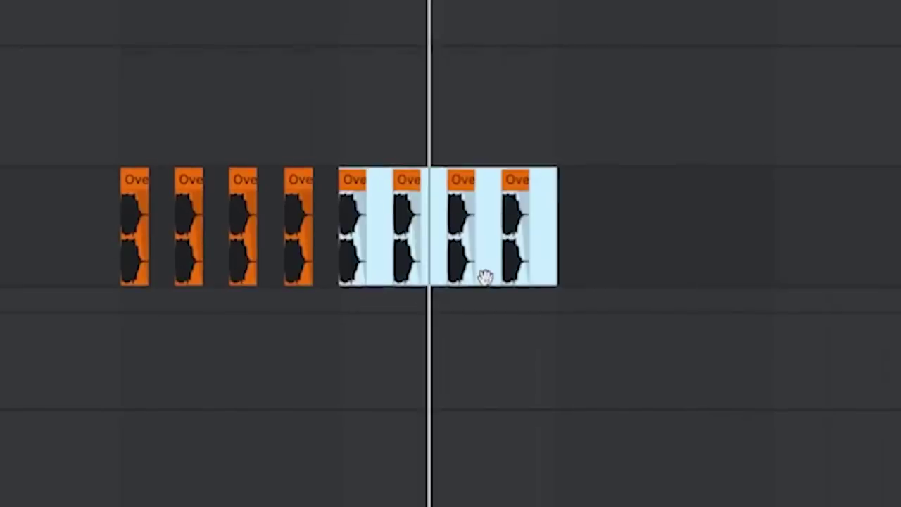
click(246, 183)
key(ctrl+d)
key(ctrl+d)
key(ctrl+d)
key(ctrl+d)
key(ctrl+d)
key(ctrl+d)
key(ctrl+d)
key(ctrl+d)
key(ctrl+d)
key(ctrl+d)
key(ctrl+d)
key(ctrl+d)
key(ctrl+d)
key(ctrl+d)
key(ctrl+d)
key(ctrl+d)
key(ctrl+d)
key(ctrl+d)
key(plus)
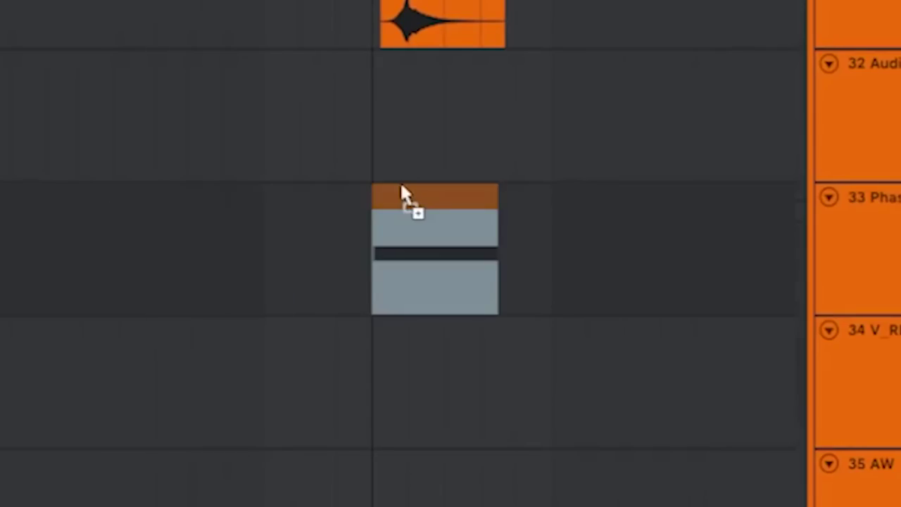
- Place a copy of the short Phase Plant clip on track 33 just after the start of the effect clip on track 31
drag(402, 191, 438, 191)
scroll(519, 173, down, 1)
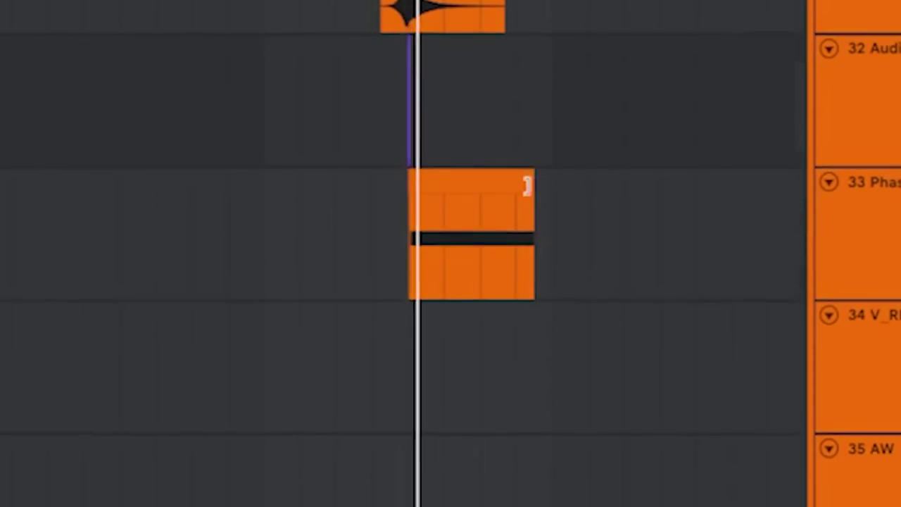
click(474, 233)
- Add Oversampled_UFBT_top_loop_24_148bpm on its own audio track below the impacts, starting at bar 73, and repeat it
scroll(414, 296, down, 15)
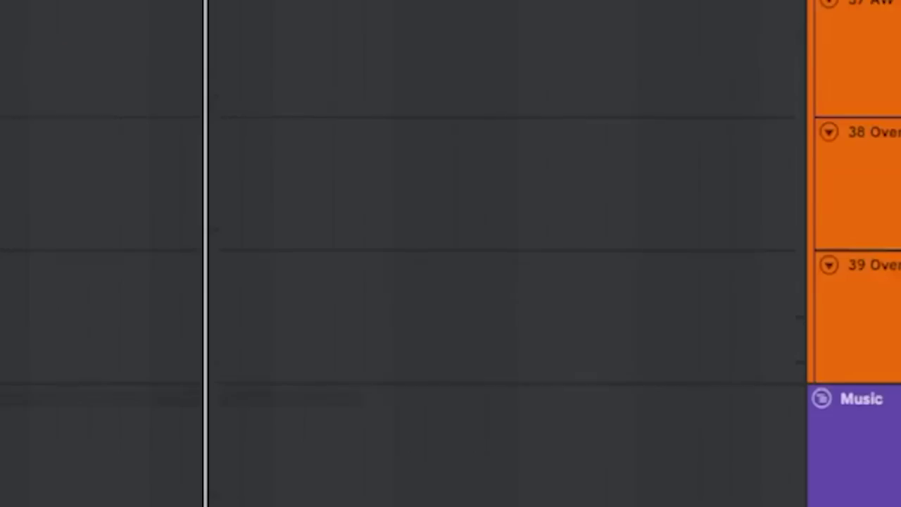
scroll(313, 204, down, 3)
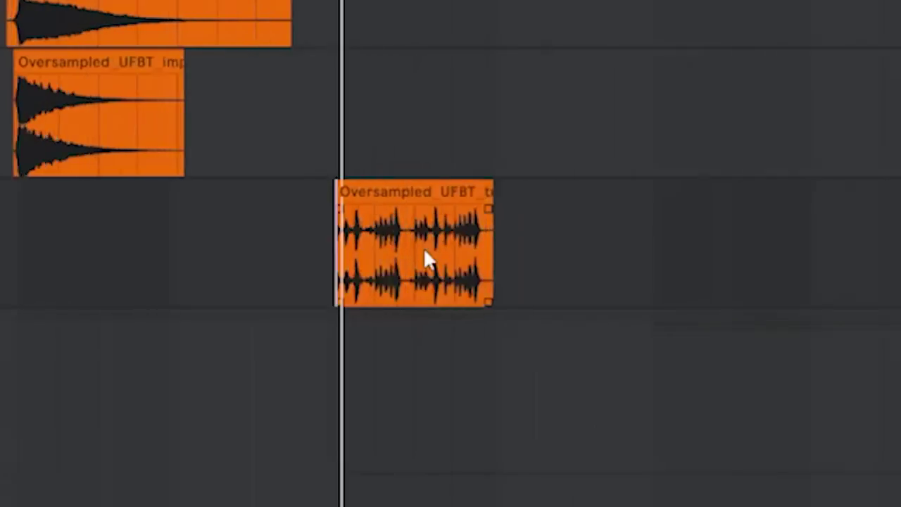
scroll(423, 247, up, 6)
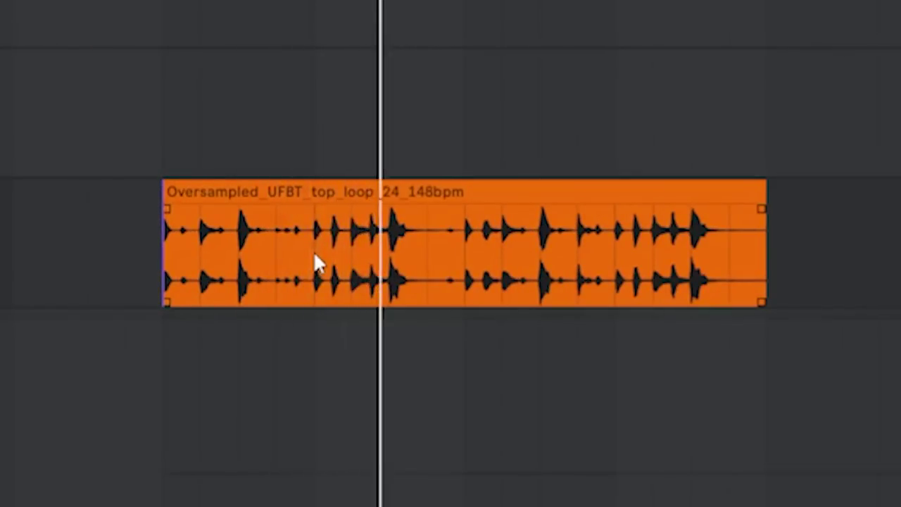
click(479, 188)
- Arrange Oversampled_UFBT_kick_52 hits under top loop 24, and repeat short sample slices as a fill before bar 81
scroll(507, 224, up, 3)
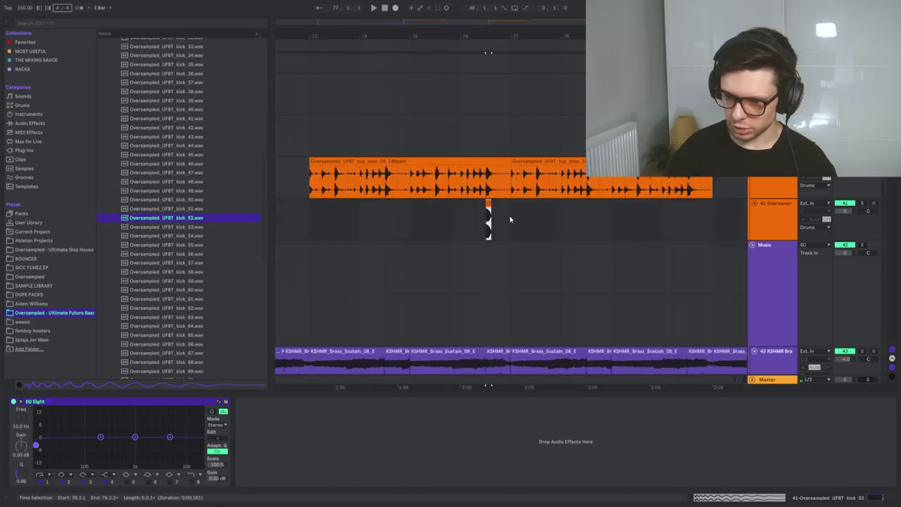
scroll(509, 220, up, 2)
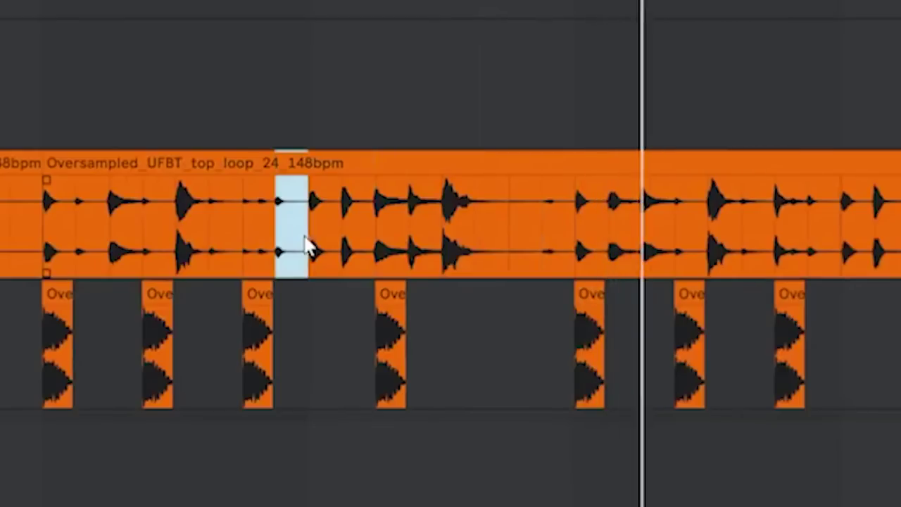
scroll(664, 217, down, 2)
click(664, 218)
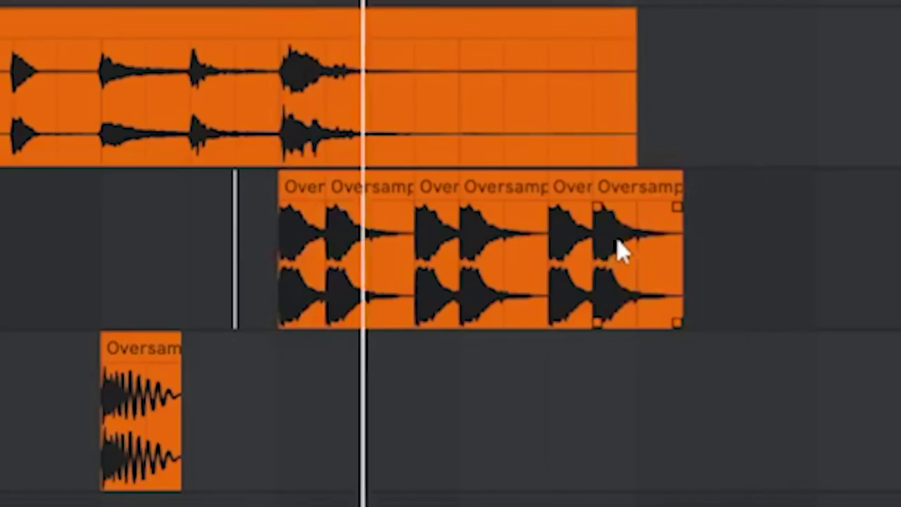
drag(636, 240, 775, 236)
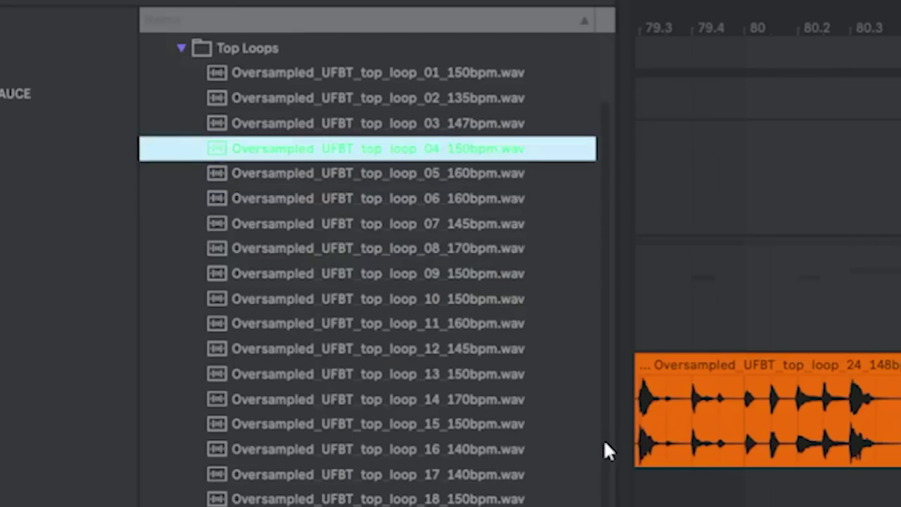
- Place Oversampled_UFBT_top_loop_05_160bpm on track 42 at bar 81 and cut its lows with EQ Eight at 187 Hz
key(Down)
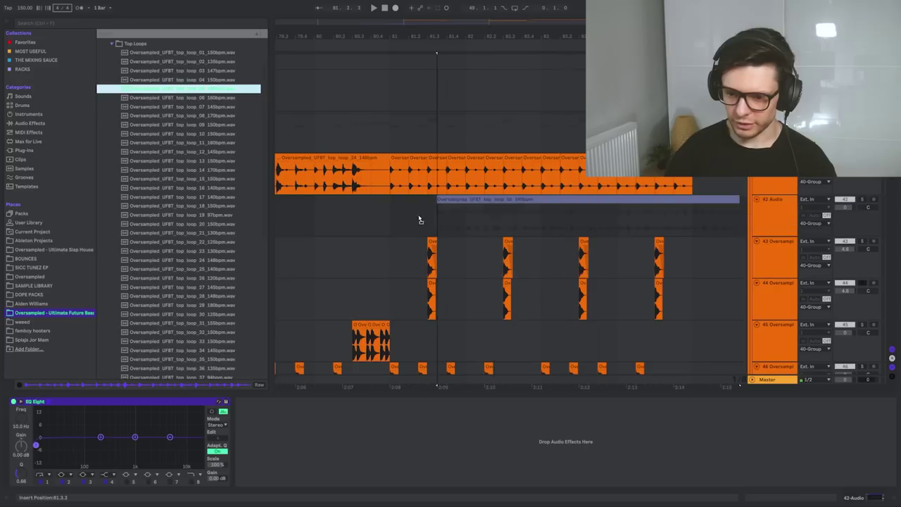
drag(392, 220, 393, 221)
drag(37, 445, 96, 445)
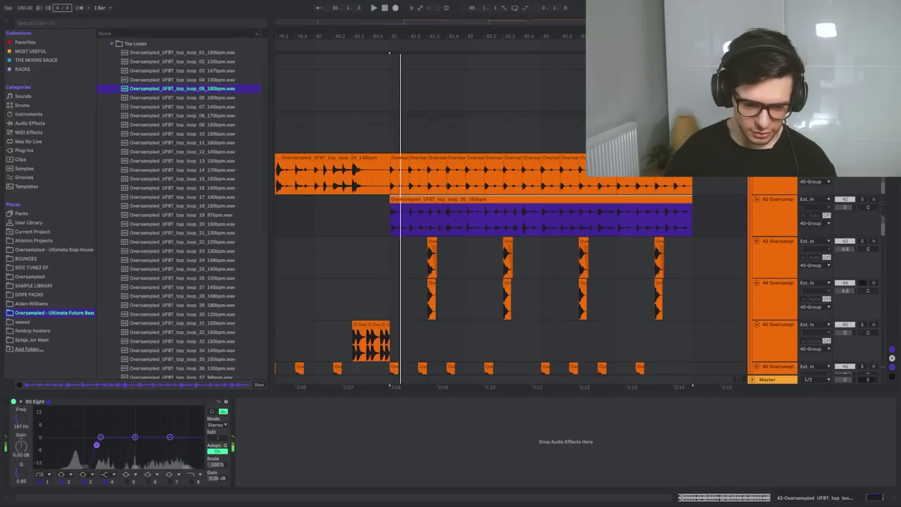
- Load Pancz on the 40 Group with the user preset DRUM EXPLOSION, return Transients and Length to centre, and compare it with bypass
click(736, 179)
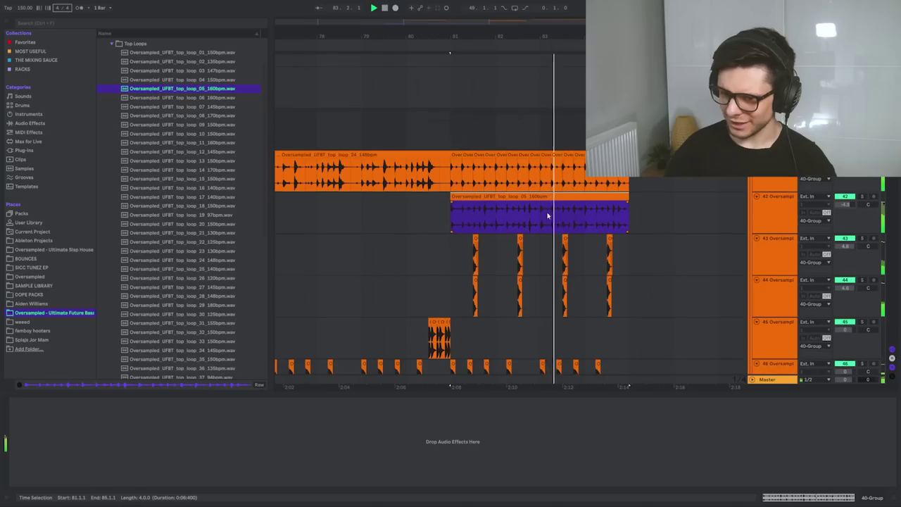
click(451, 141)
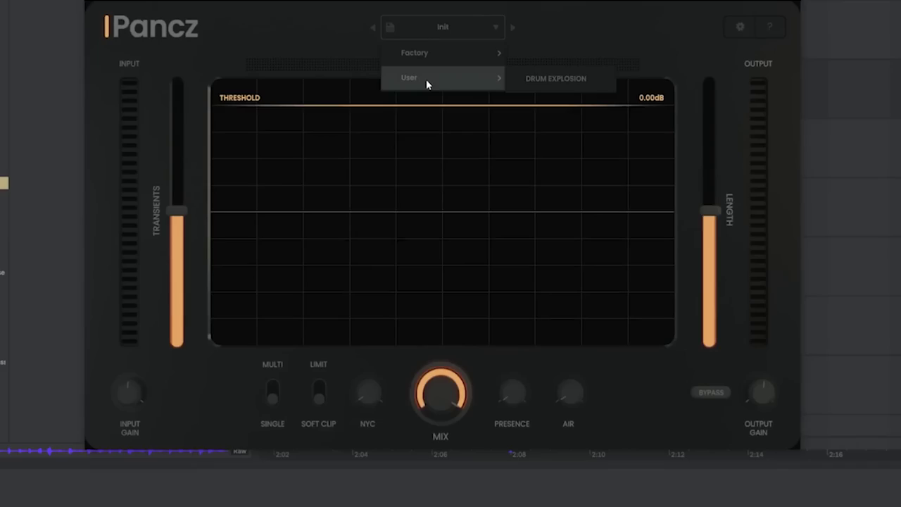
click(572, 79)
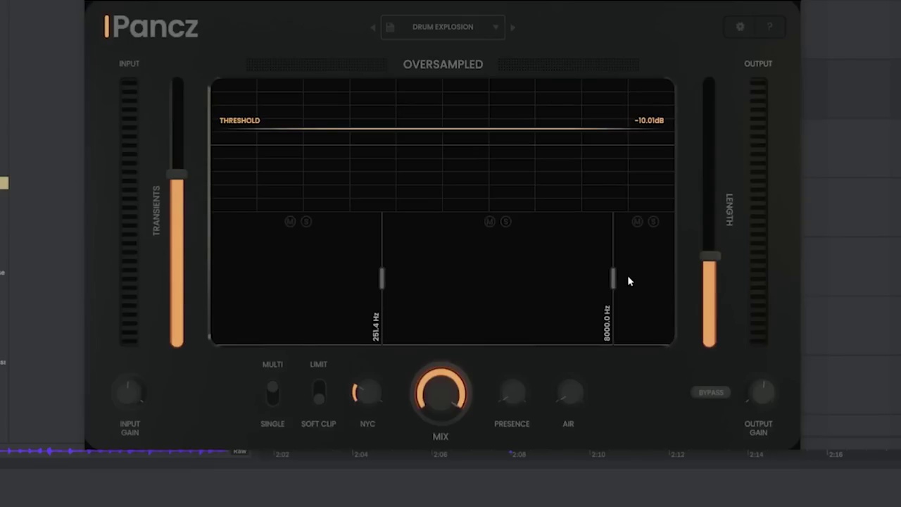
drag(539, 0, 514, 222)
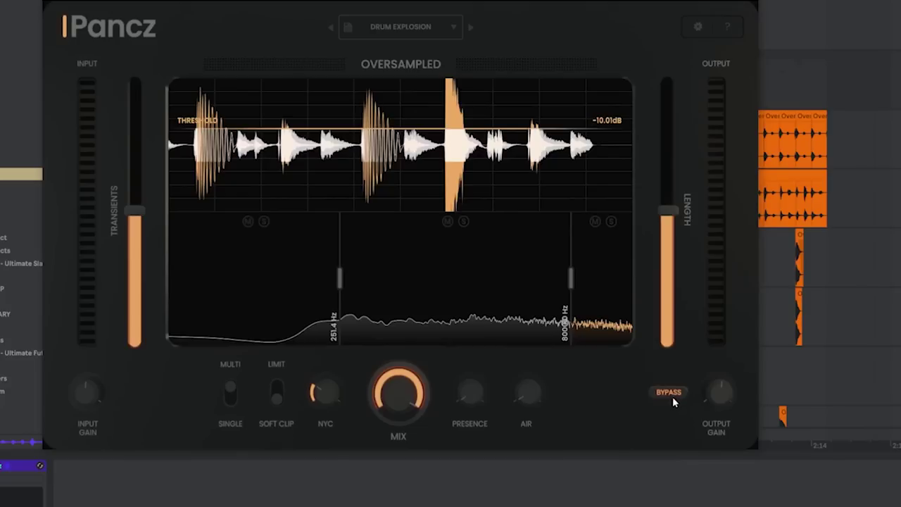
click(674, 400)
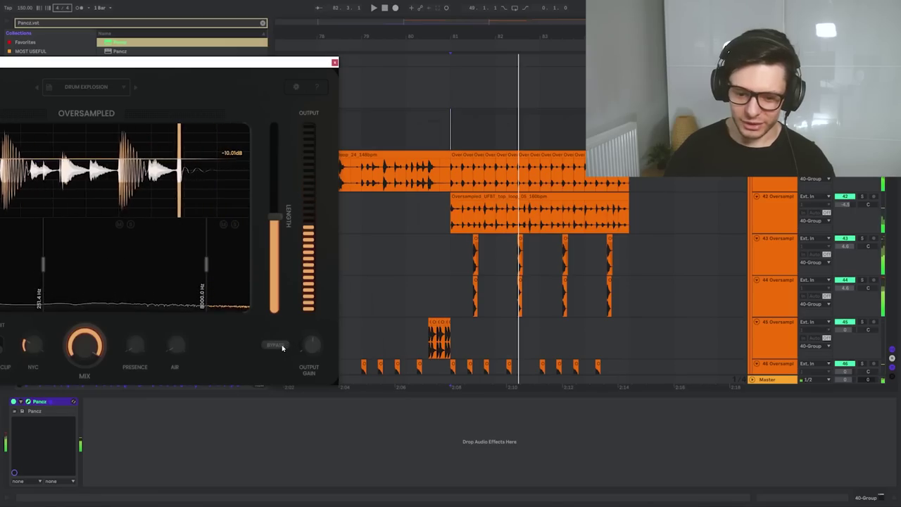
- Draw automation on the 40 Group that steps up at bar 81, and clear the stray volume point on the track above
key(a)
click(431, 134)
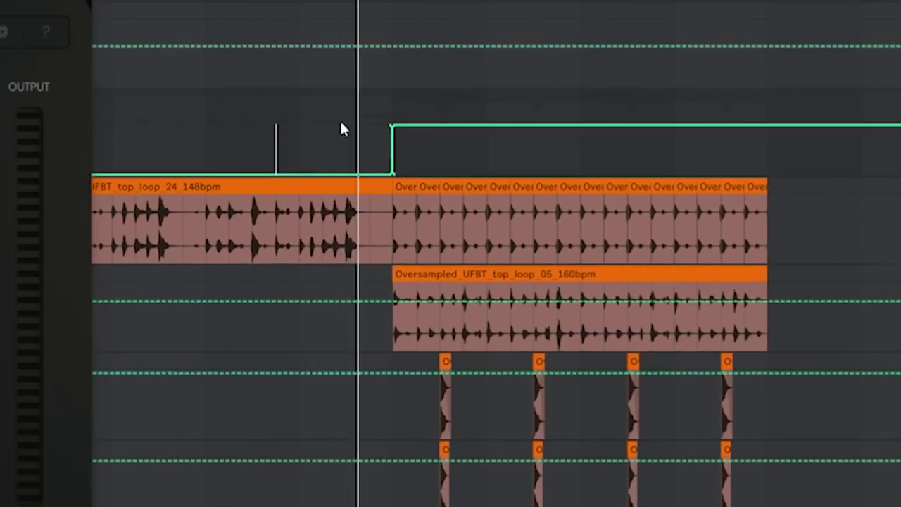
click(105, 46)
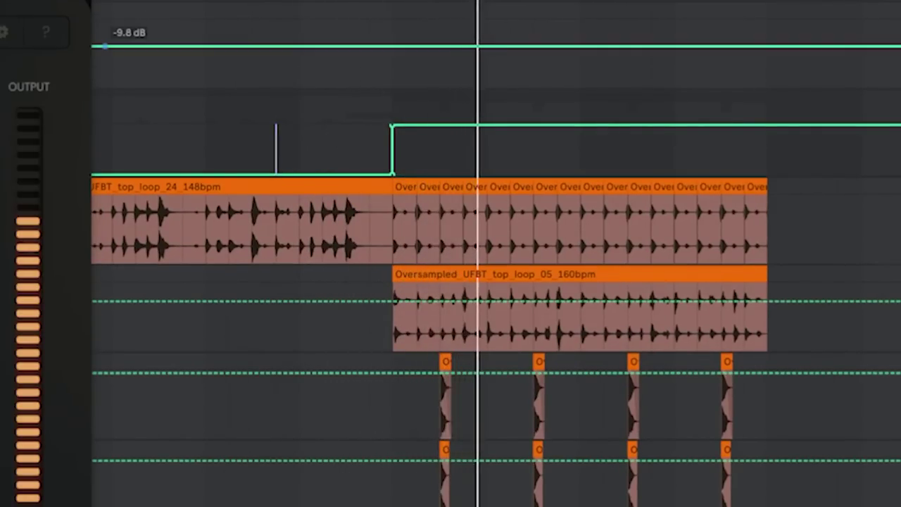
key(Delete)
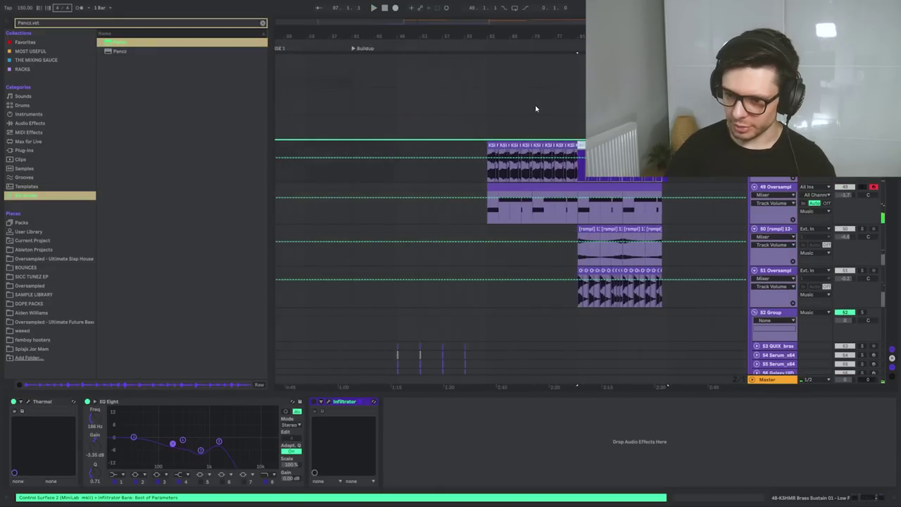
- Write an eight-bar Serum bass line on track 79 from bar 81, using E0, D0, C0, B-1, A0 and B0
scroll(535, 107, up, 10)
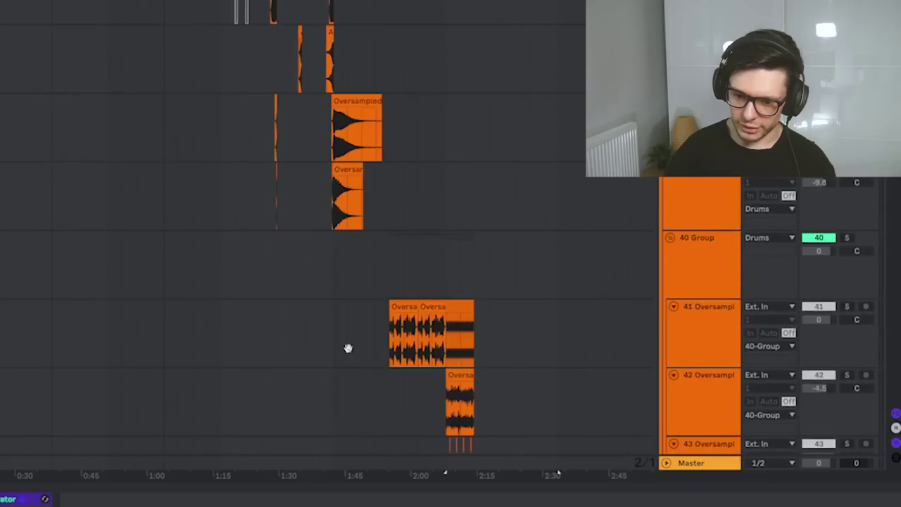
scroll(347, 348, down, 10)
scroll(231, 277, down, 15)
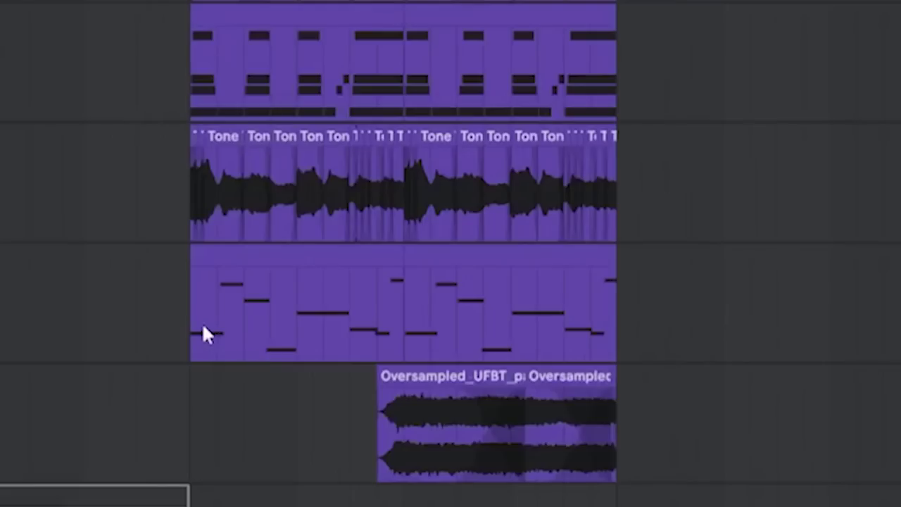
double_click(203, 333)
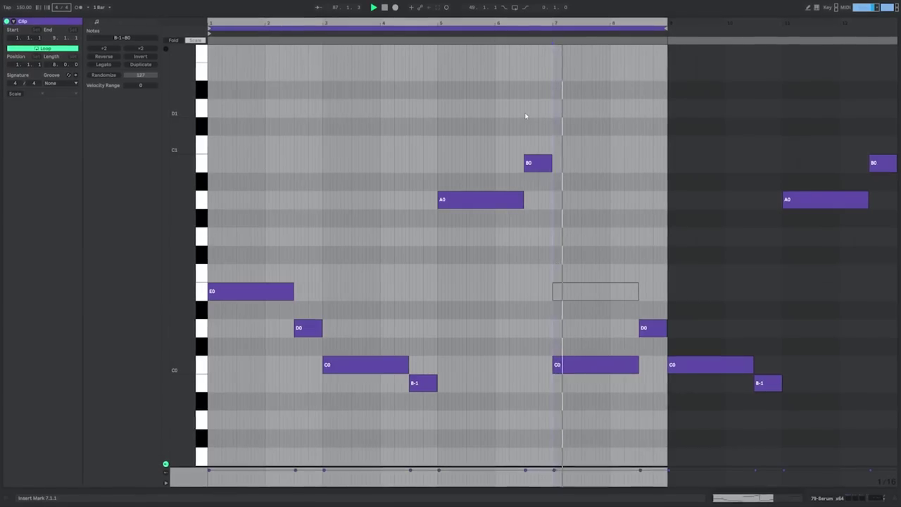
click(589, 291)
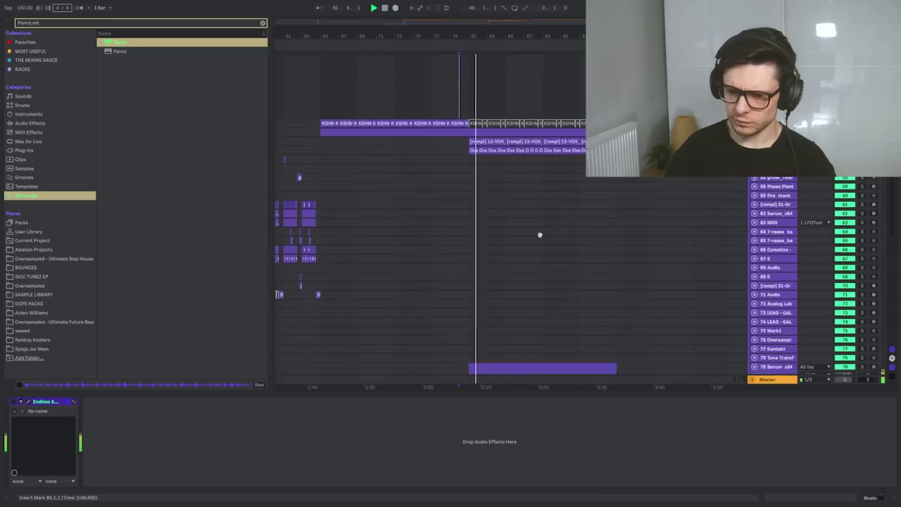
- Copy the two Oversampled_UFBT impact clips on tracks 38 and 39 to bar 89
scroll(539, 235, down, 3)
scroll(597, 396, down, 5)
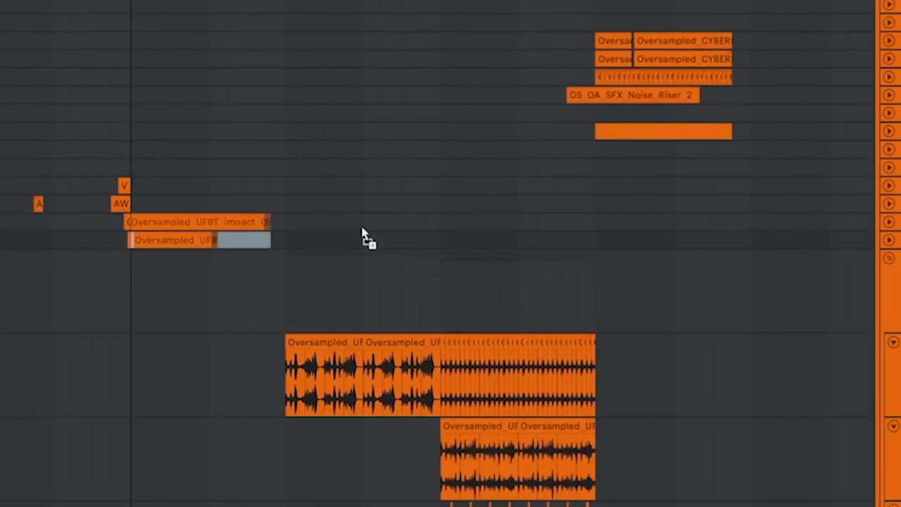
drag(363, 235, 623, 223)
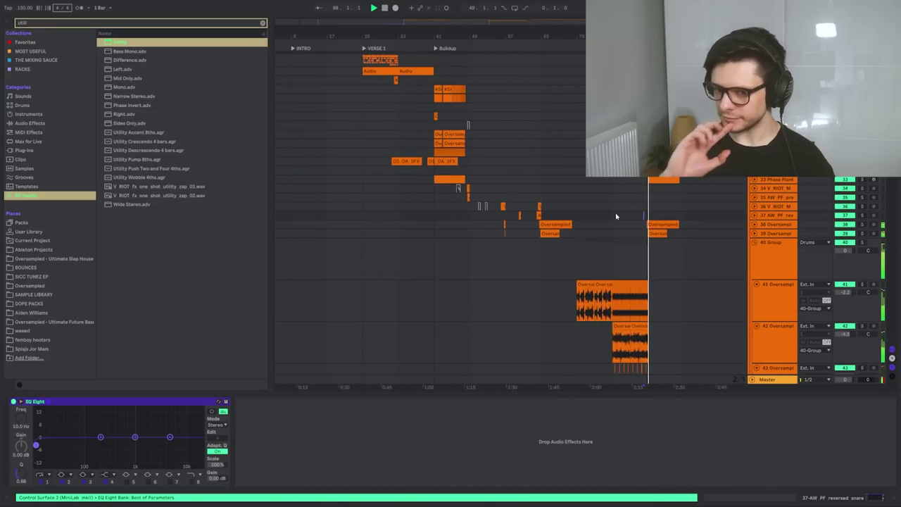
- Reshape the rising drum automation over the second buildup, and switch Endless Smile to the preset before NO LIMIT
scroll(610, 210, down, 3)
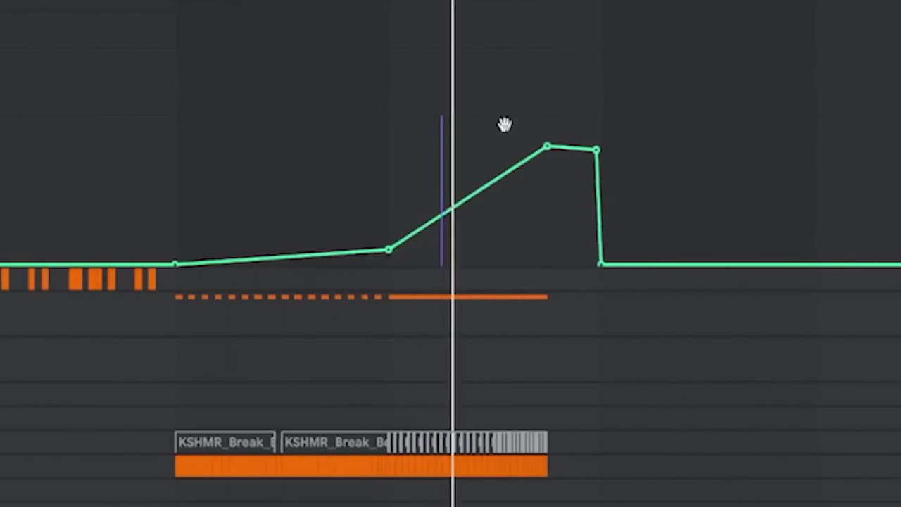
drag(602, 146, 602, 180)
drag(535, 179, 525, 242)
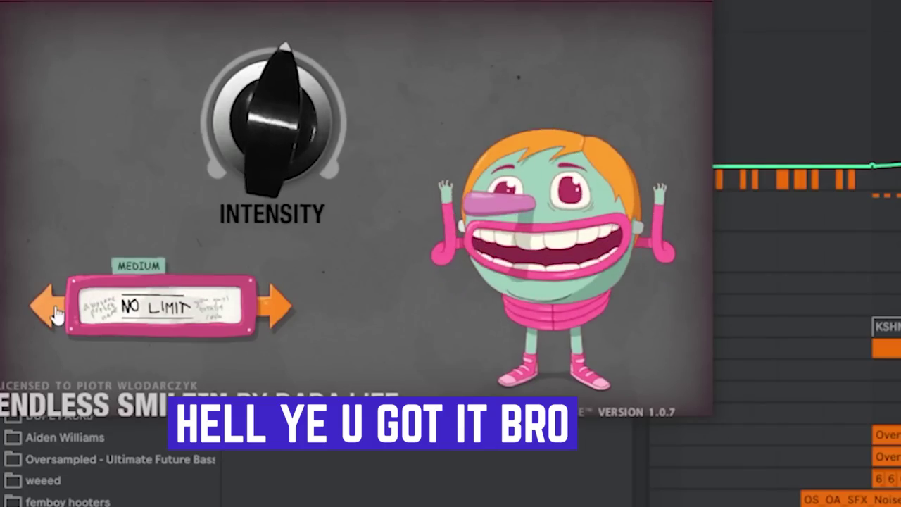
click(46, 307)
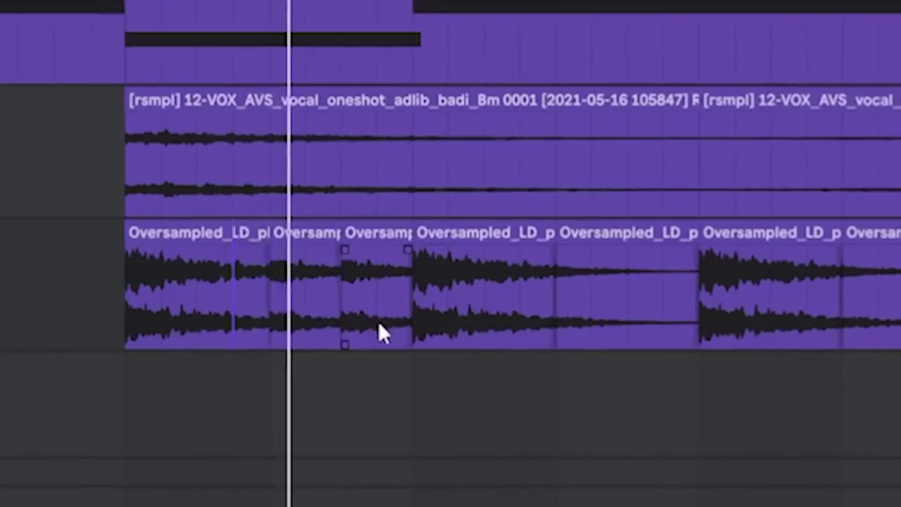
- Duplicate the chopped Oversampled_LD clips along track 51 so the pattern fills bar 81 to bar 96
shift+click(181, 234)
key(ctrl+d)
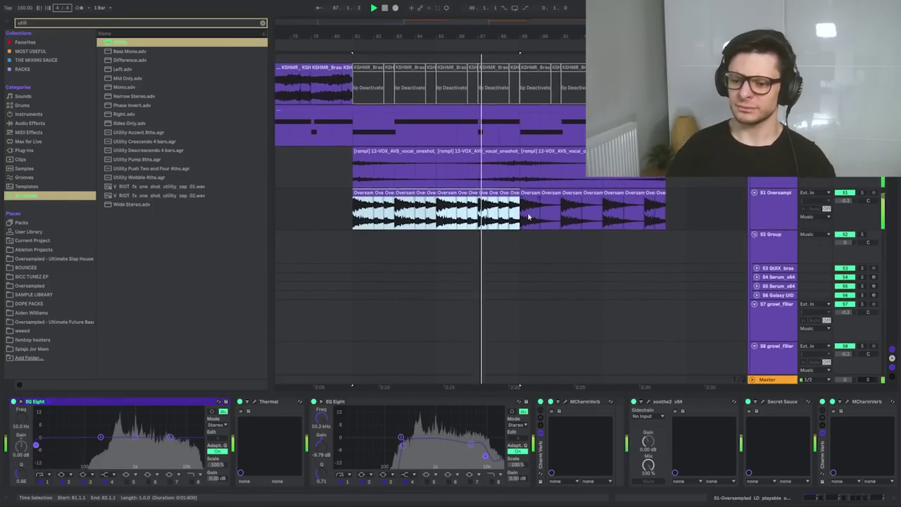
scroll(528, 212, down, 2)
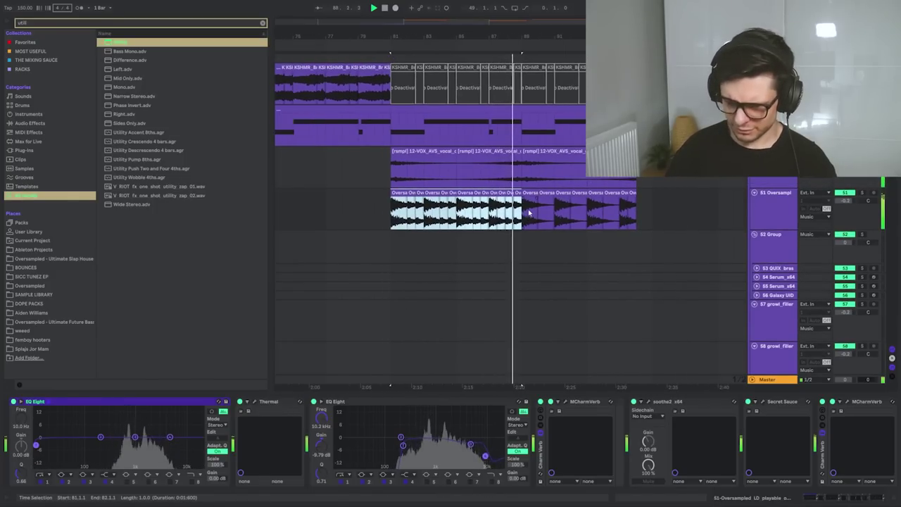
key(ctrl+d)
click(344, 221)
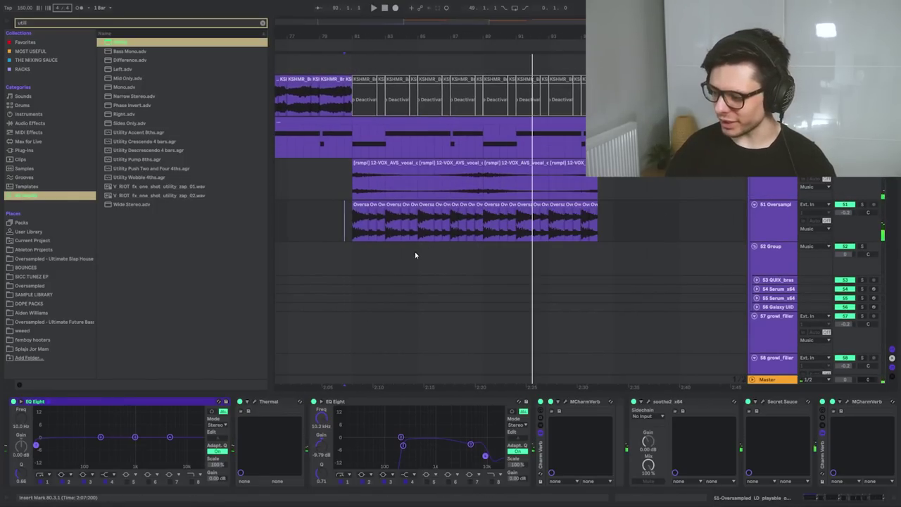
- Listen to the end of the second buildup, and compare it with the transition into the first drop
scroll(415, 255, down, 5)
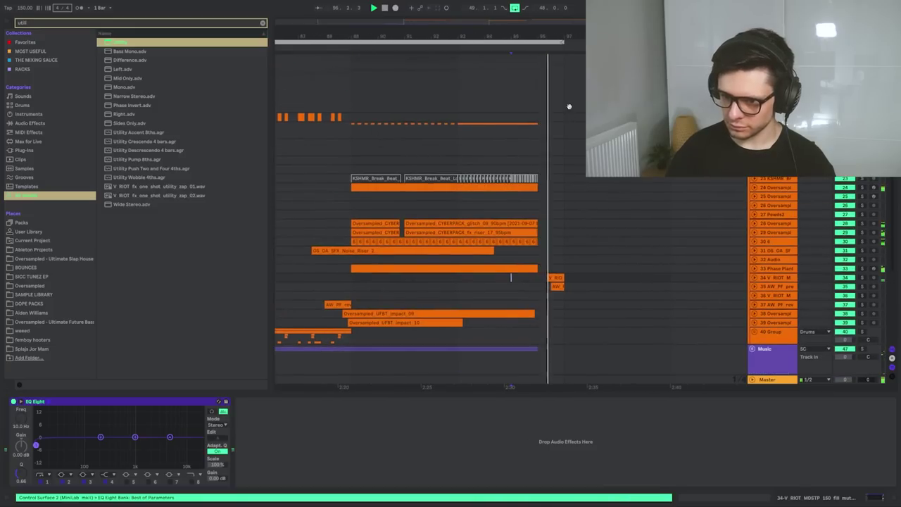
scroll(422, 211, down, 5)
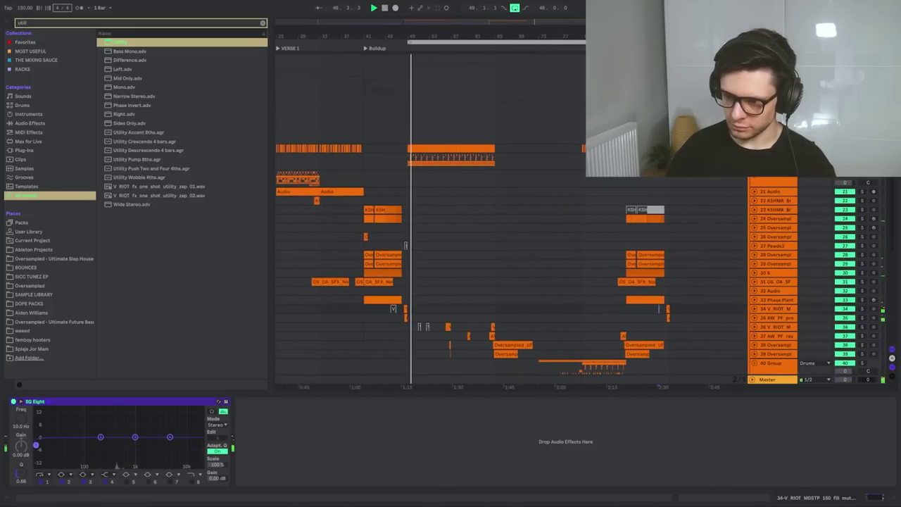
scroll(422, 212, down, 10)
click(423, 233)
scroll(559, 95, down, 3)
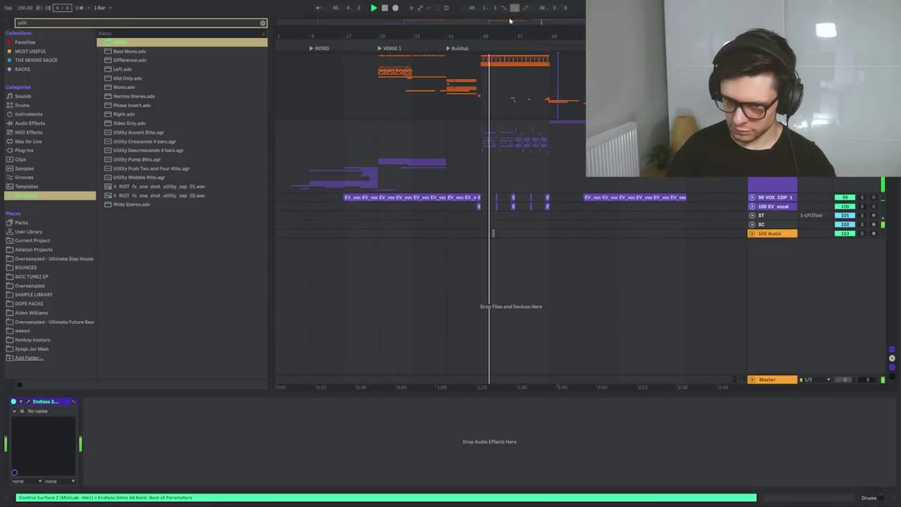
click(319, 105)
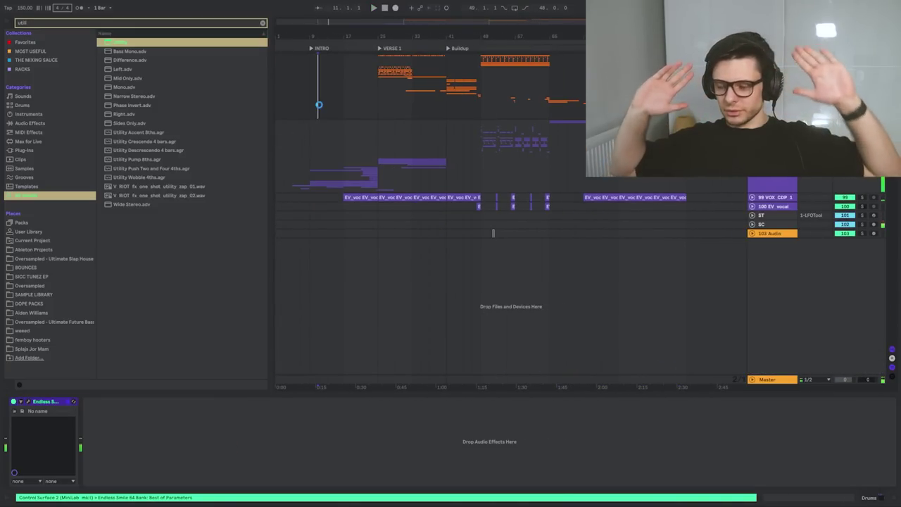
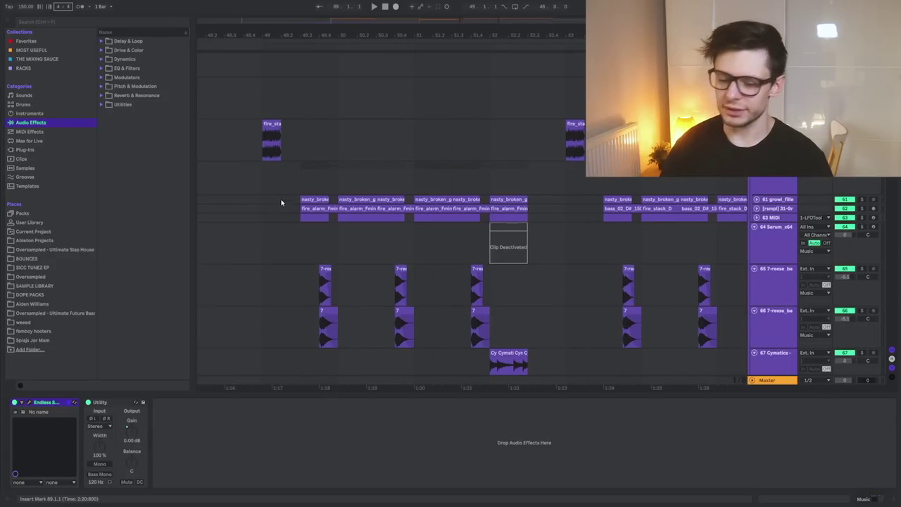
- Show the automation lanes on the 60 Group and examine its reverb ramps from bar 49
scroll(293, 195, up, 3)
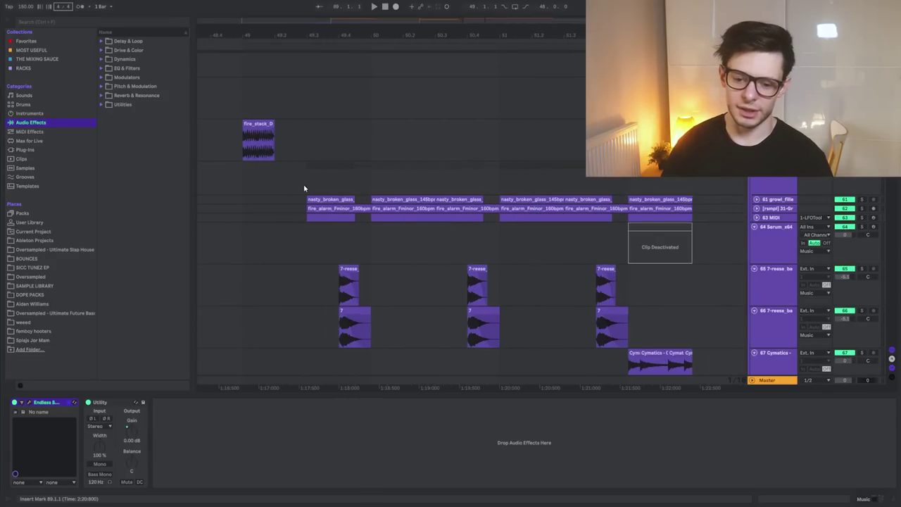
click(312, 185)
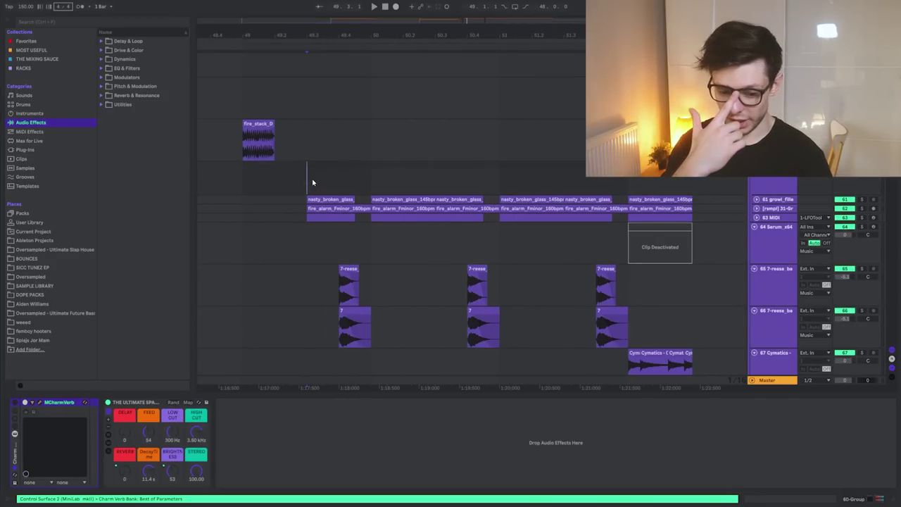
scroll(313, 183, up, 3)
key(a)
scroll(362, 201, down, 1)
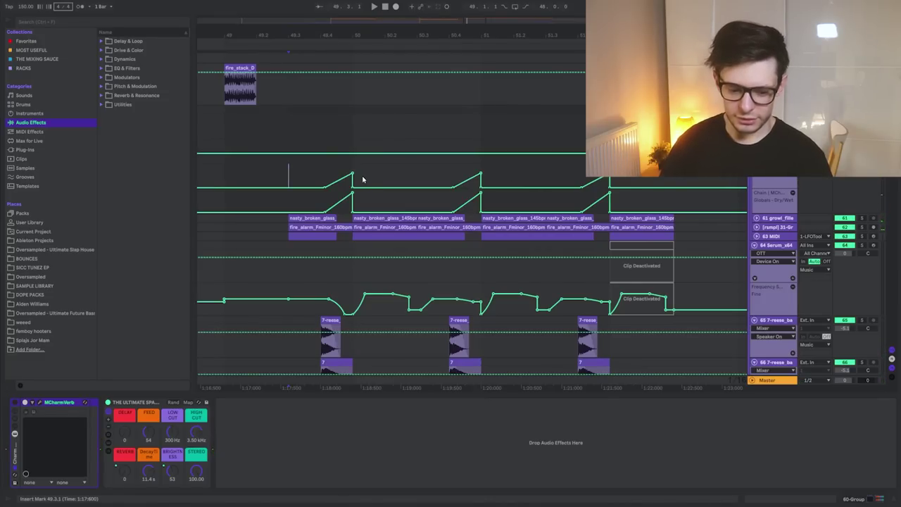
- Examine the 60 Group's automation step at bar 105 and play the second drop from there
click(108, 404)
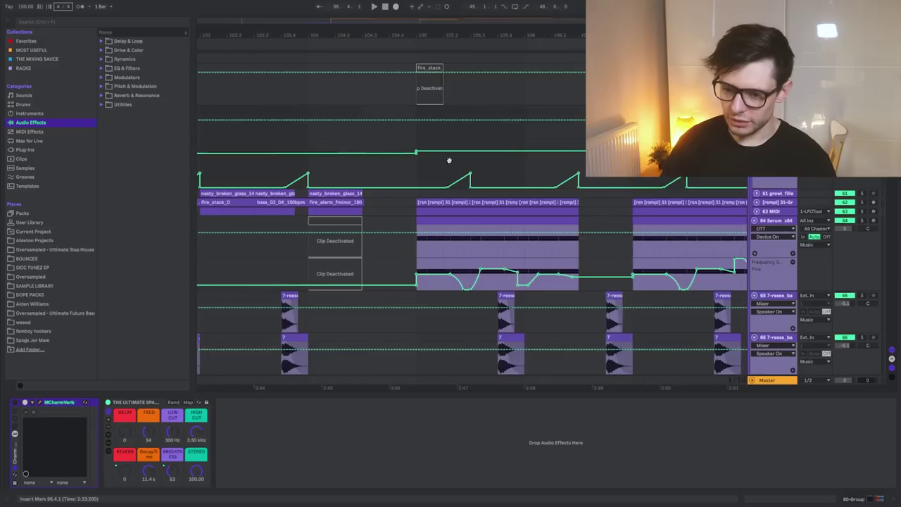
scroll(373, 163, up, 3)
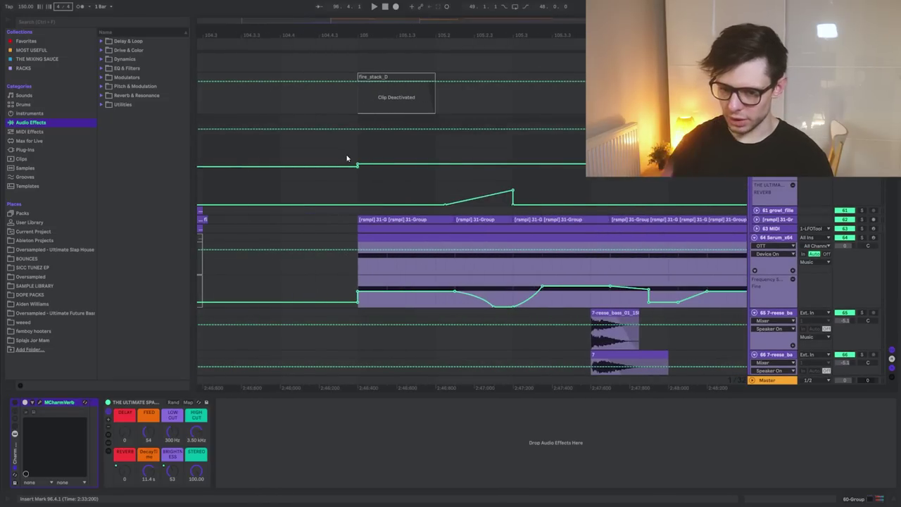
scroll(398, 183, down, 4)
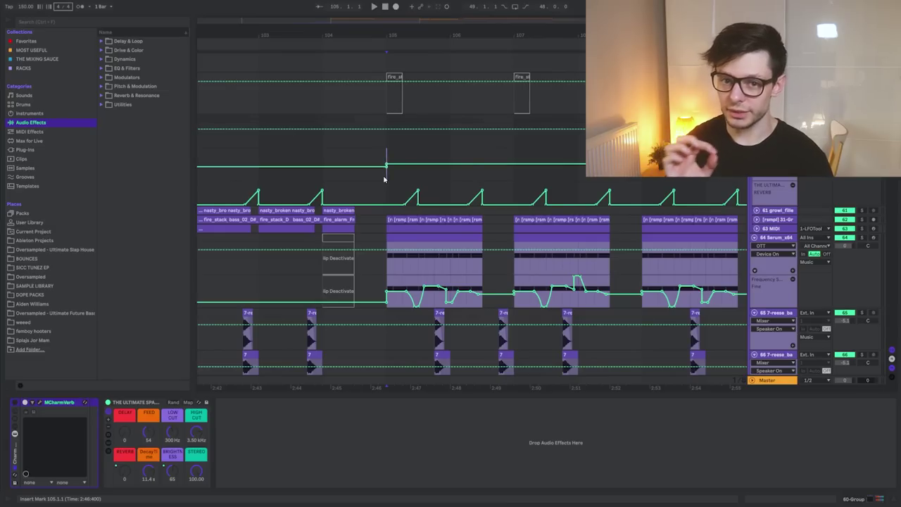
key(space)
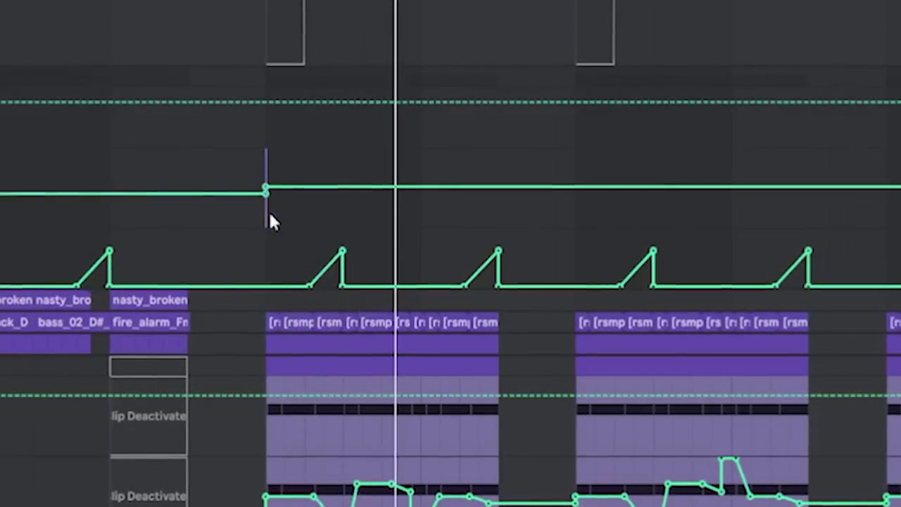
scroll(387, 177, down, 3)
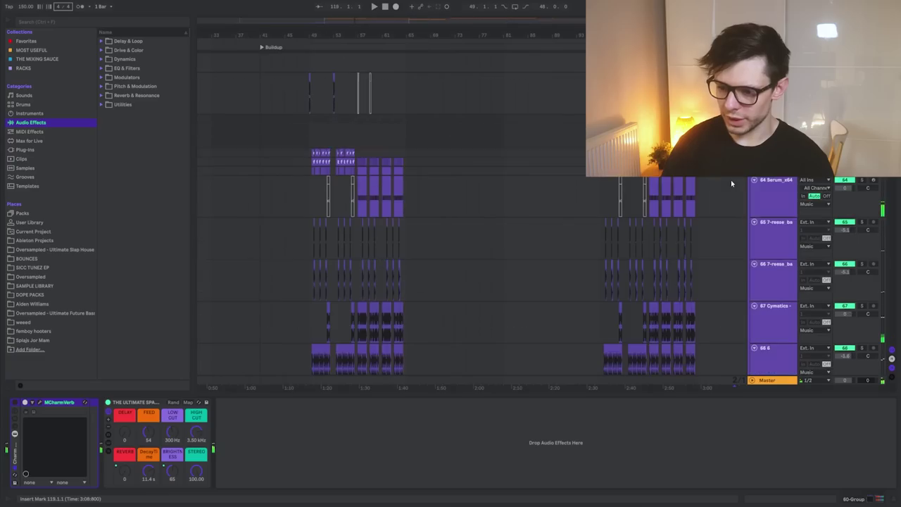
- Audition the intense samples in the Majestic Bongs folder of UR Samples, including intense_05_150bpm.wav
scroll(614, 205, down, 5)
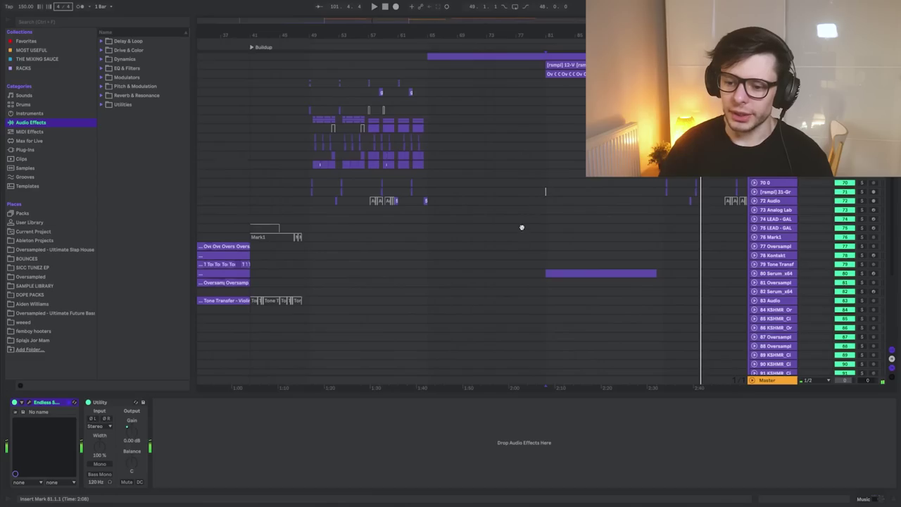
scroll(522, 225, down, 5)
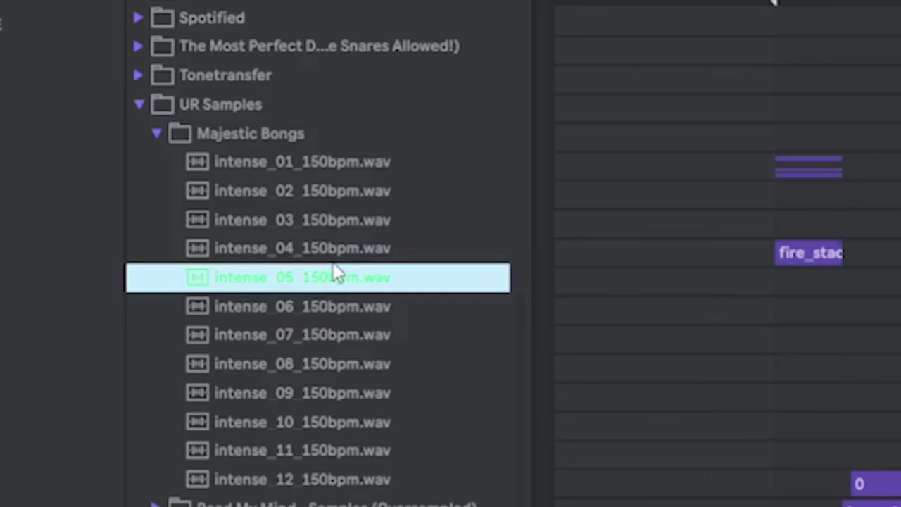
key(Up)
key(Down)
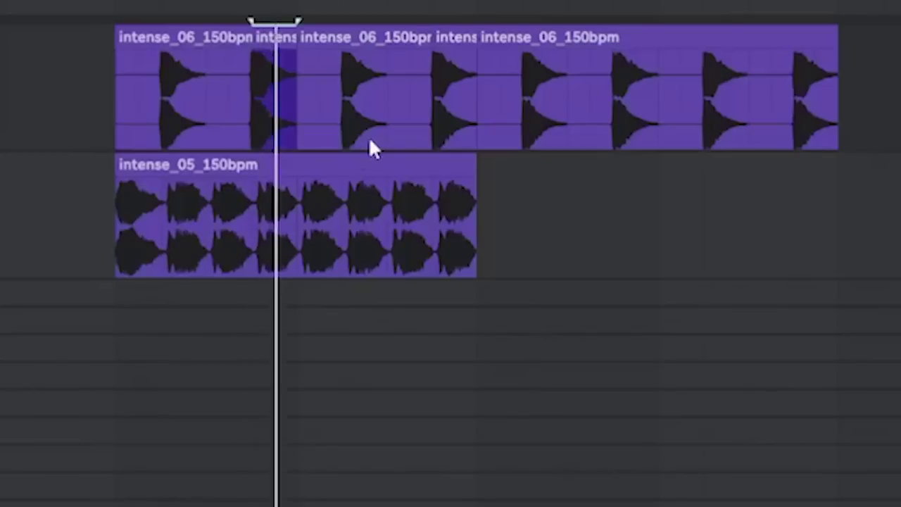
- Arrange chopped intense_06_150bpm and intense_05_150bpm clips on tracks 73 and 74 from bar 97, deactivating the rest of intense_05 after its first hit
scroll(374, 148, up, 3)
click(453, 157)
click(274, 157)
shift+click(121, 213)
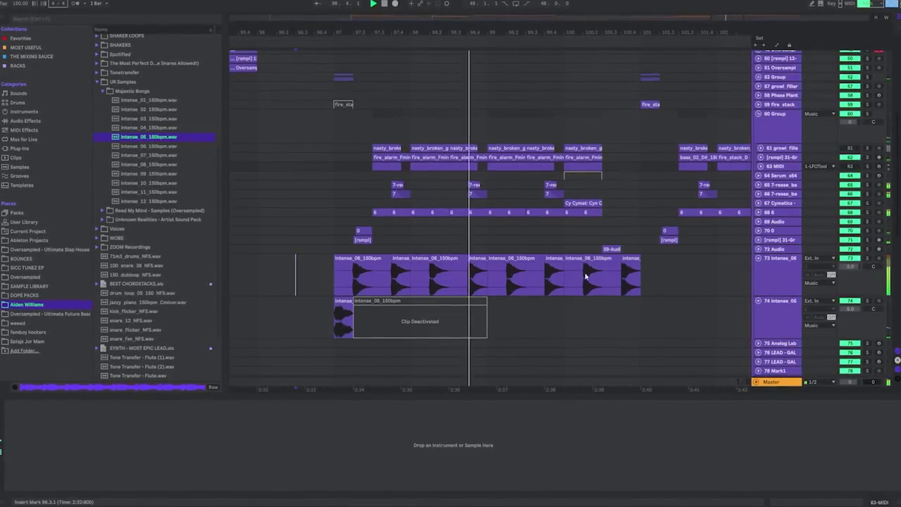
- Continue the drop from bar 113 with the intense_06 and intense_05 clips and copies of the [rsmpl] 31-Group and MIDI clips
scroll(274, 197, down, 2)
scroll(274, 197, right, 3)
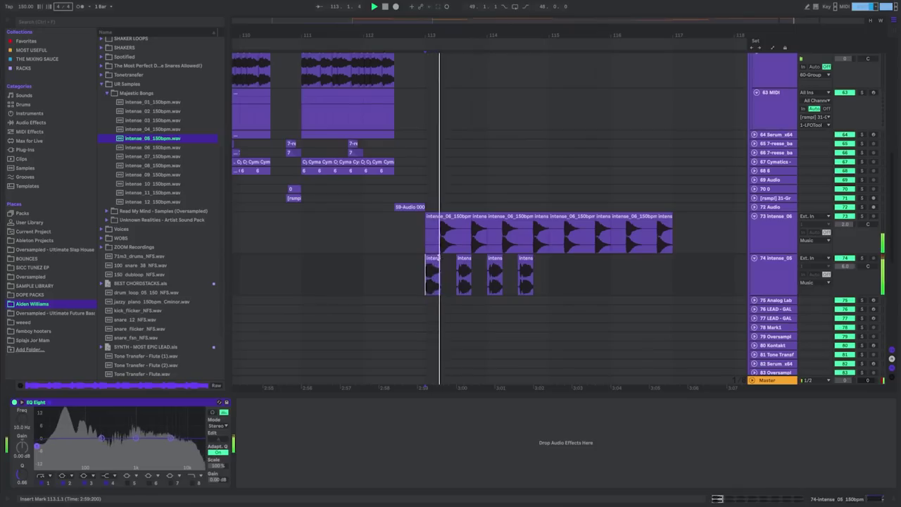
scroll(539, 260, down, 5)
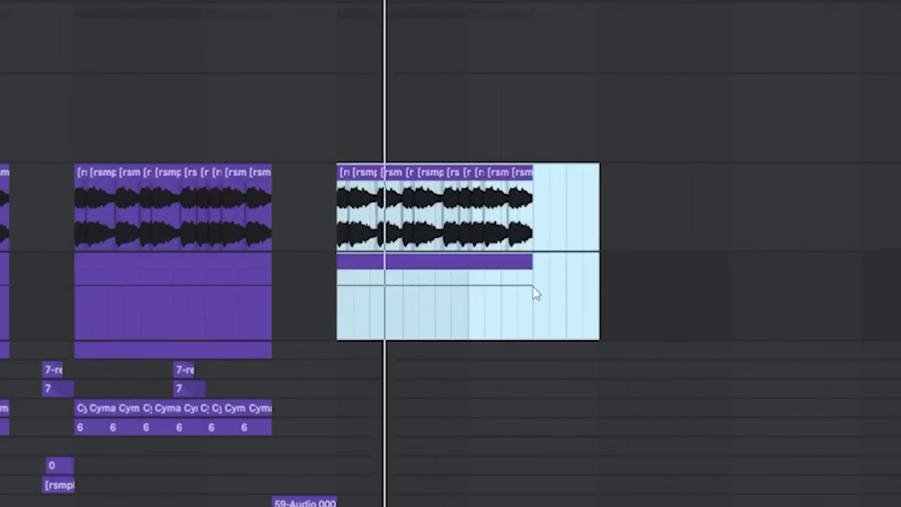
click(531, 285)
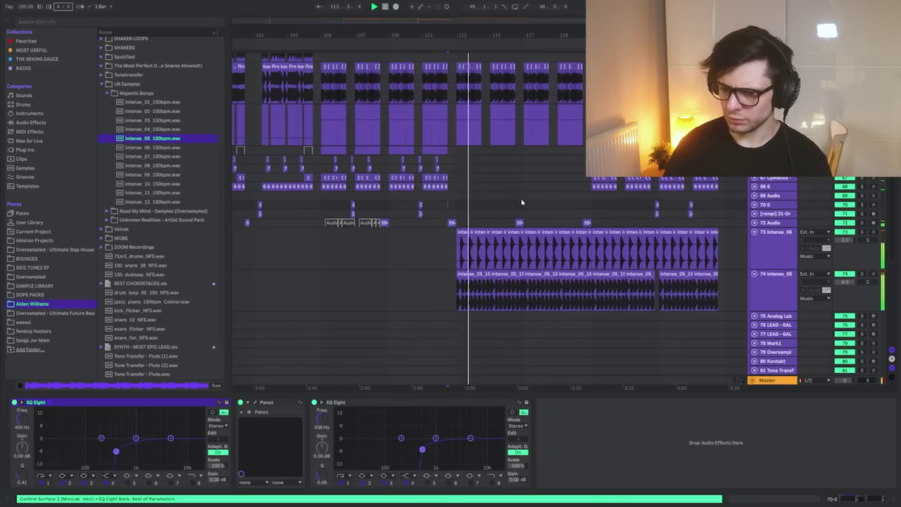
- Silence the dubloop, ride and hi-hat clips on tracks 10 to 12 for the last beat before bar 113
scroll(522, 202, up, 5)
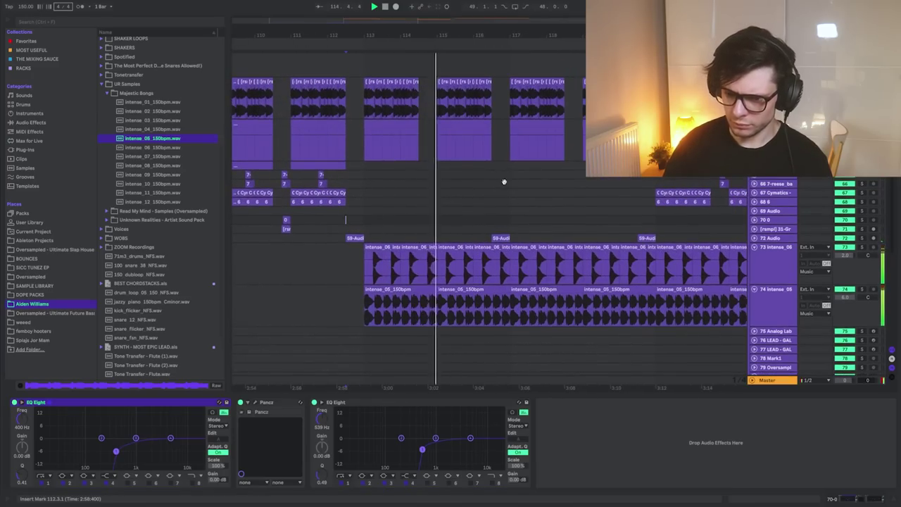
scroll(505, 182, up, 2)
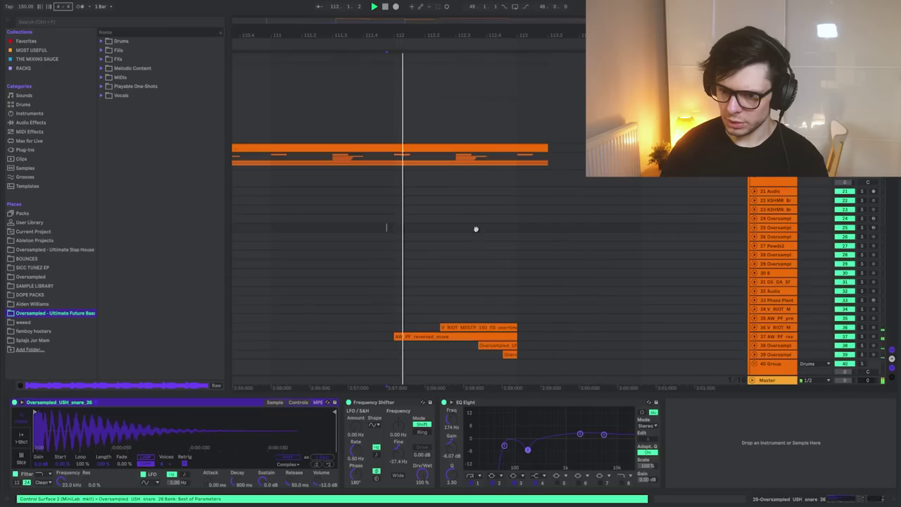
scroll(476, 228, down, 2)
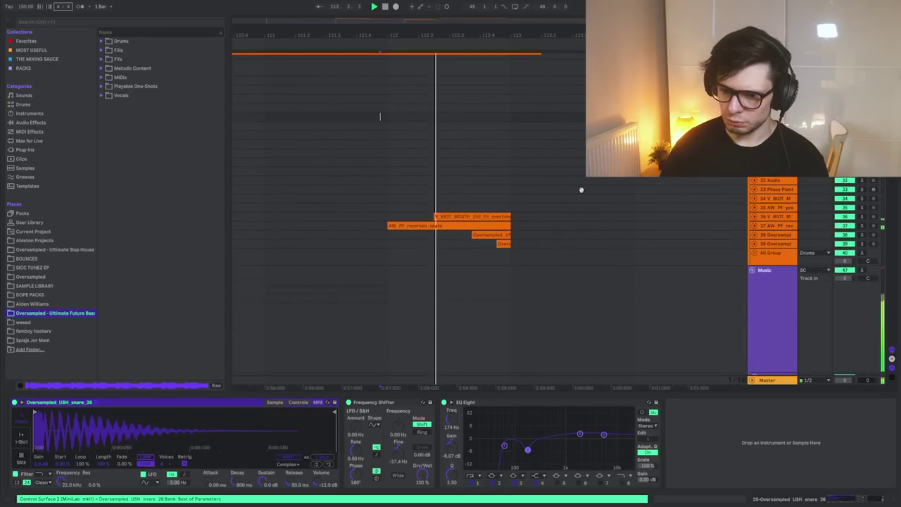
scroll(376, 209, up, 10)
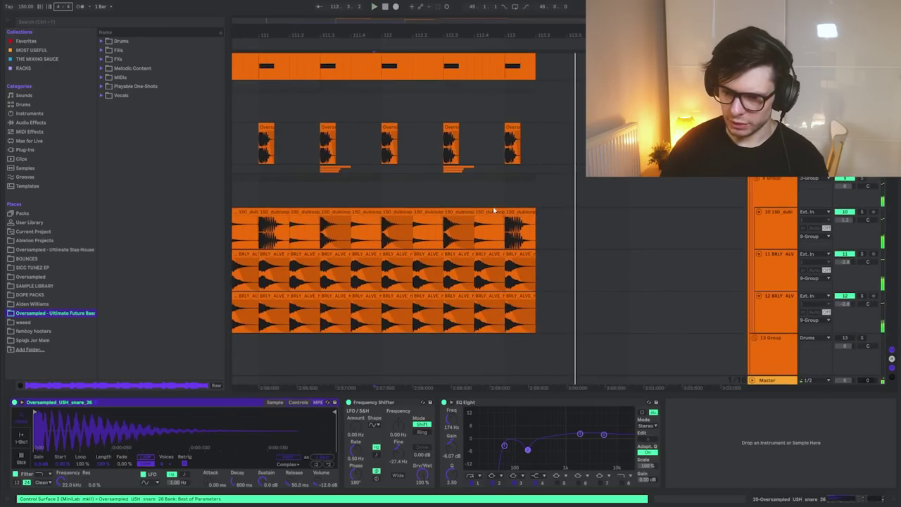
click(490, 225)
shift+click(489, 317)
click(440, 203)
- Play the 9 Group's drums and check the deactivated clips on the last beat before bar 105
scroll(440, 203, down, 5)
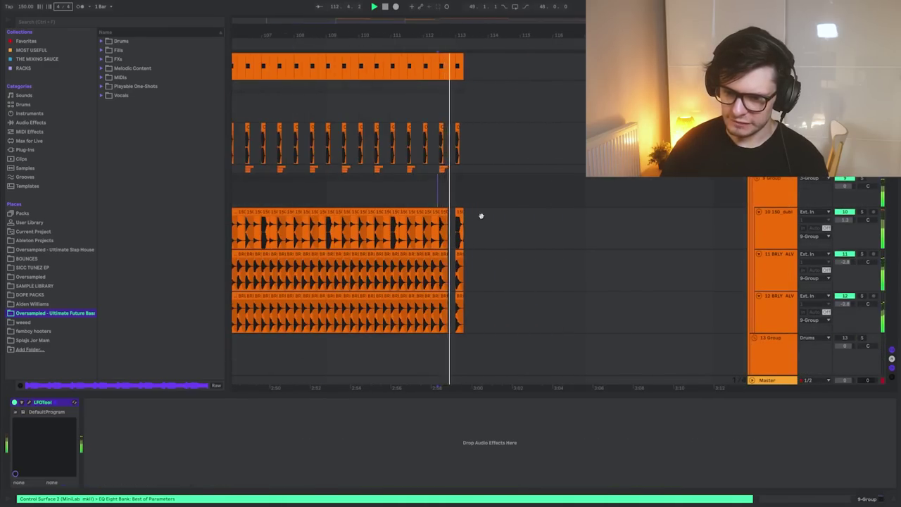
scroll(507, 198, down, 3)
scroll(535, 93, up, 3)
scroll(444, 197, up, 6)
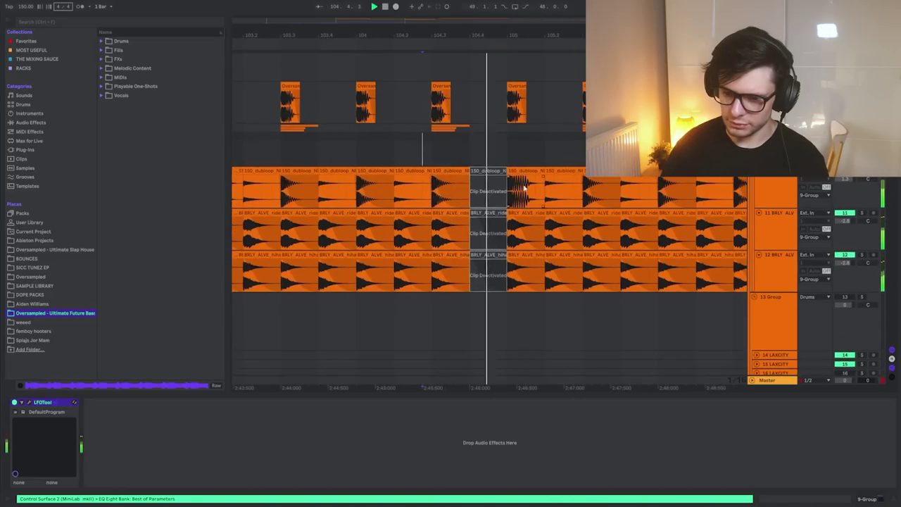
- Extend the Oversampled_UFBT_impact_09 and Oversampled_UFBT_impact_10 clips on tracks 38 and 39 past bar 113
scroll(444, 198, down, 3)
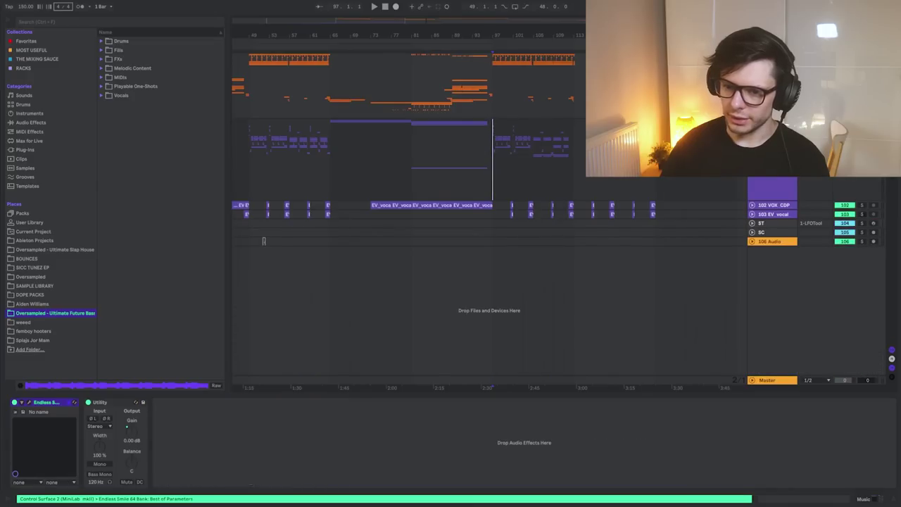
scroll(541, 83, up, 5)
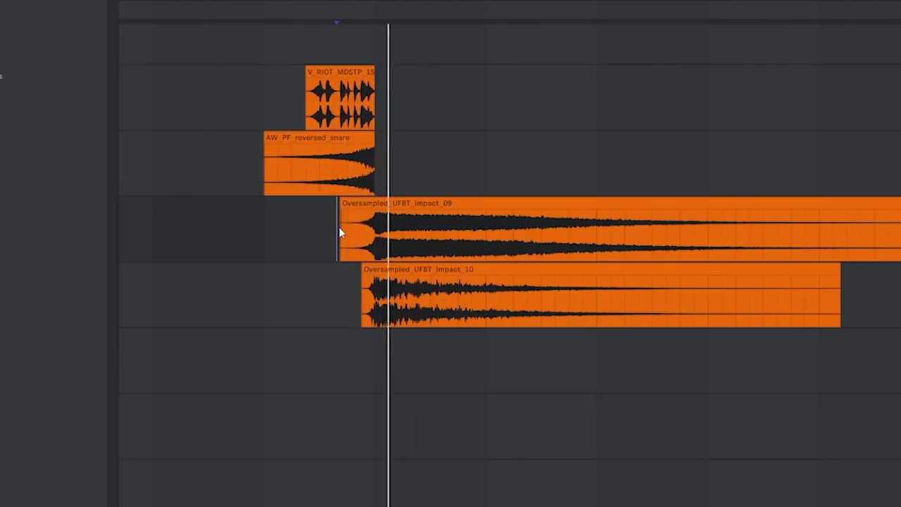
scroll(340, 233, down, 5)
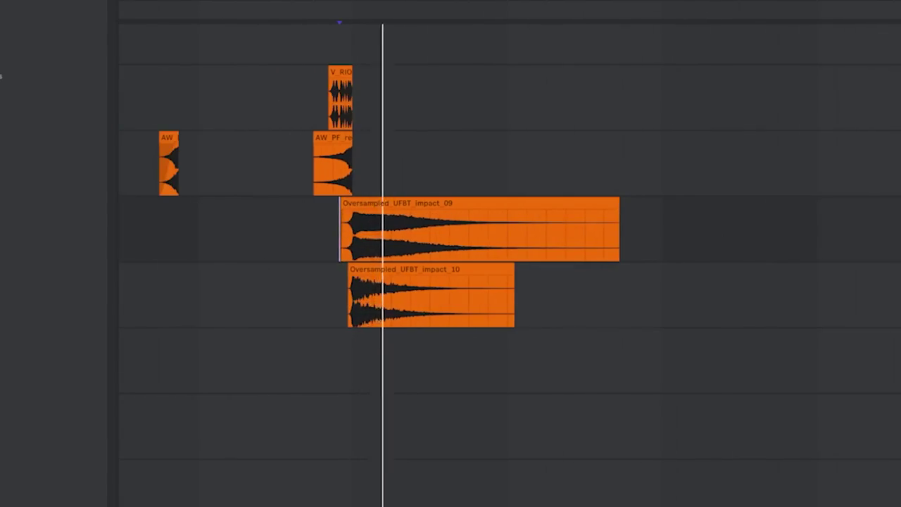
scroll(608, 356, down, 5)
- Play the second drop from around bar 107 through bar 112 while viewing the whole arrangement
scroll(683, 336, up, 3)
scroll(683, 336, left, 2)
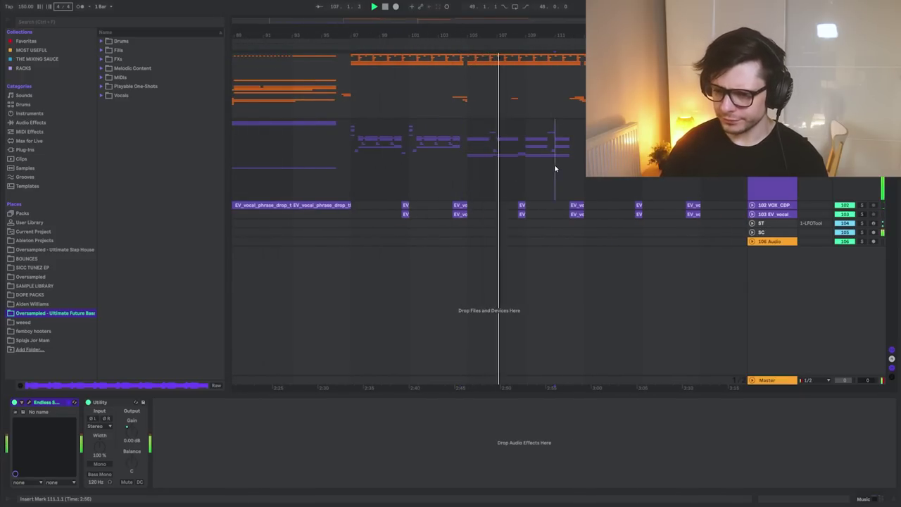
scroll(556, 169, up, 2)
scroll(550, 170, down, 3)
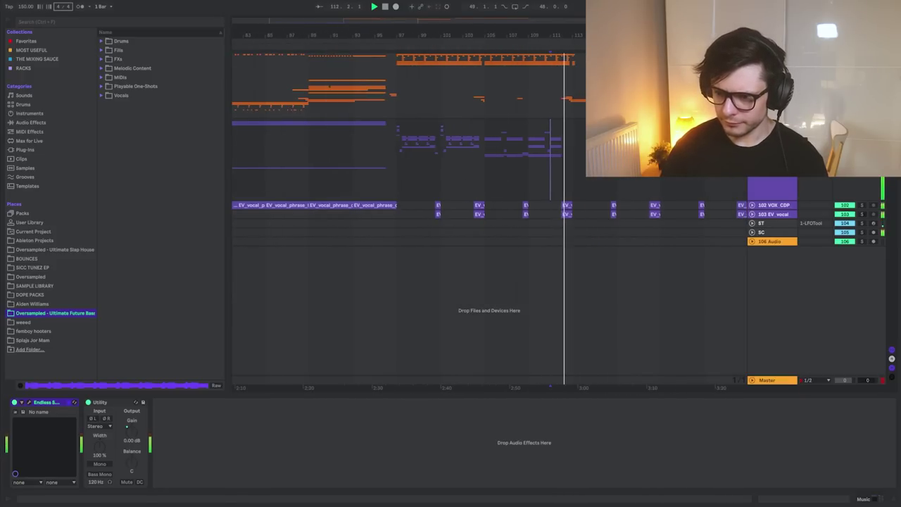
scroll(709, 280, down, 5)
- Start playback and lower the Pancz threshold into the peaks of the signal
key(space)
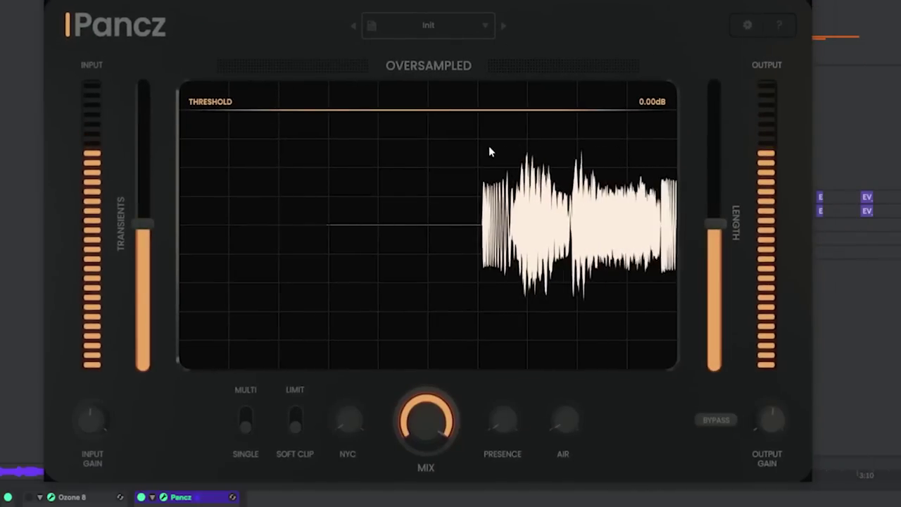
drag(488, 148, 464, 242)
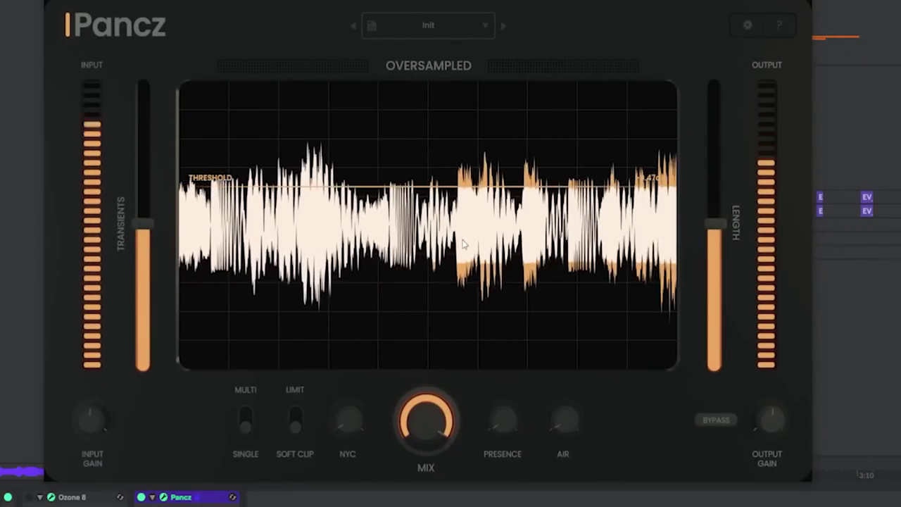